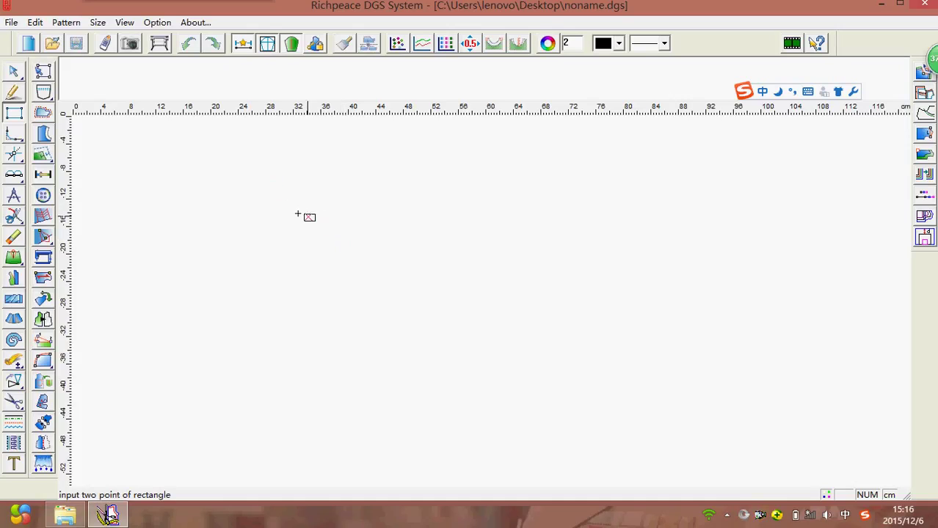
Draw a 50 × 65 cm rectangle with the rectangle tool.
click(13, 92)
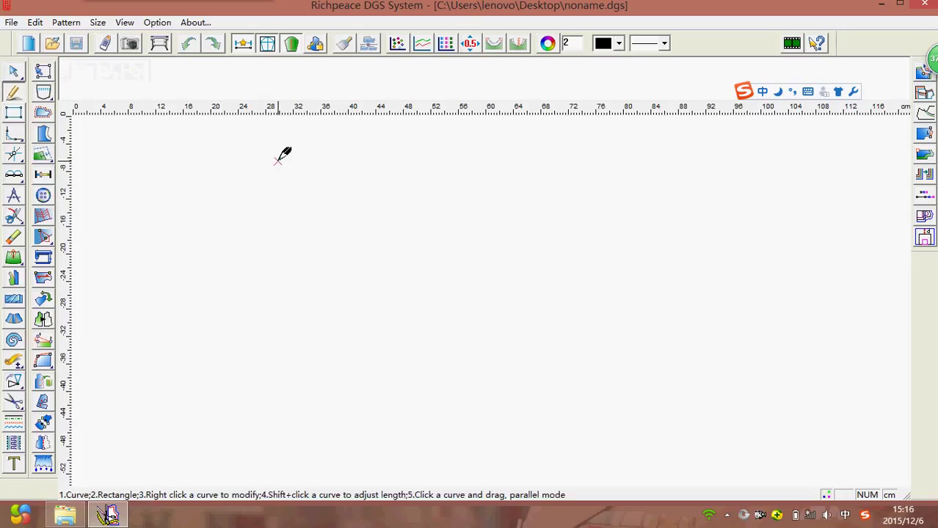
mouse_move(277, 160)
mouse_down()
mouse_move(449, 306)
mouse_move(458, 339)
mouse_up()
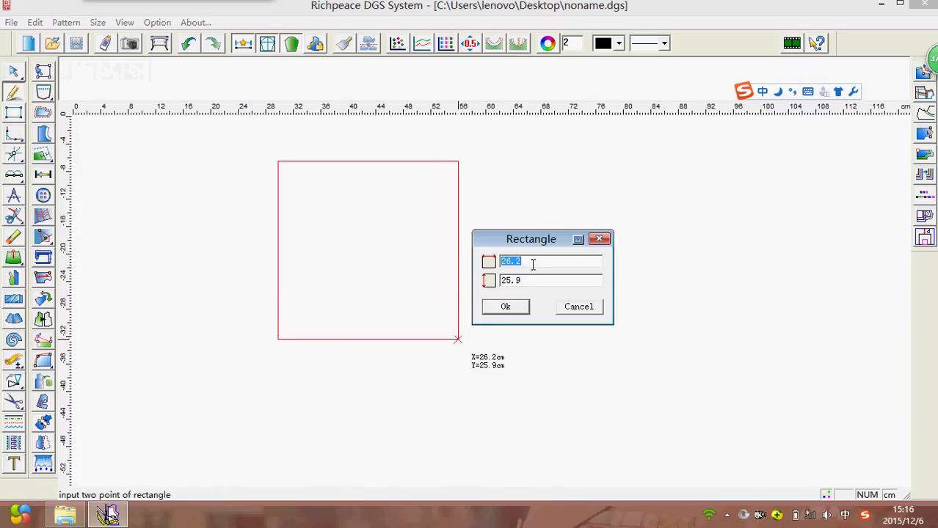
text(5)
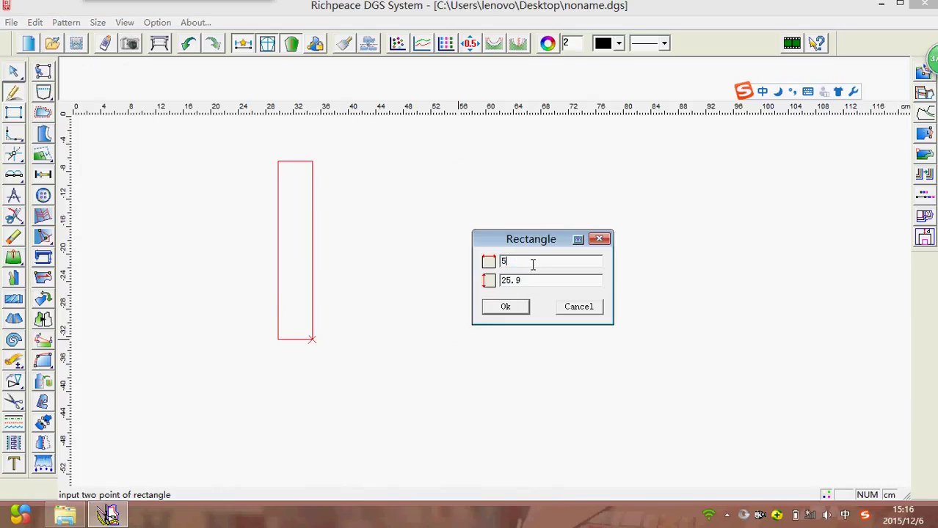
text(0)
key(Tab)
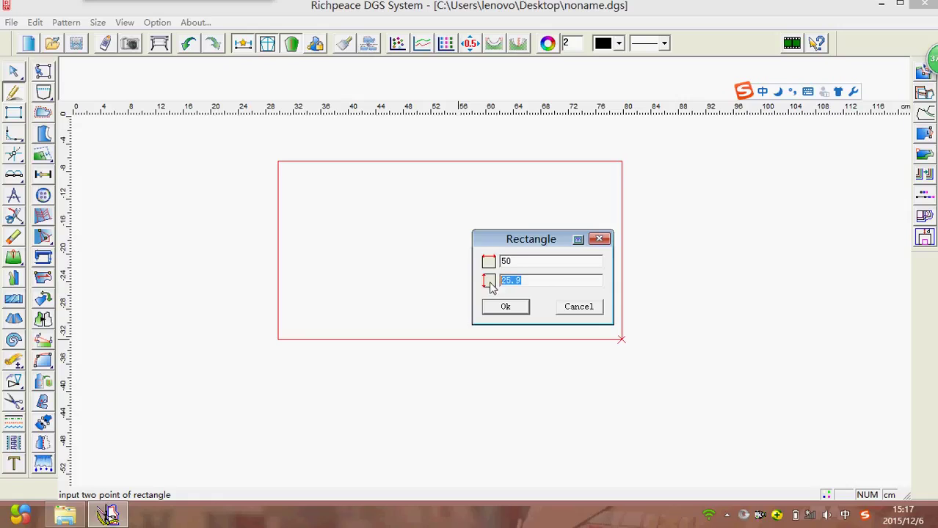
text(65)
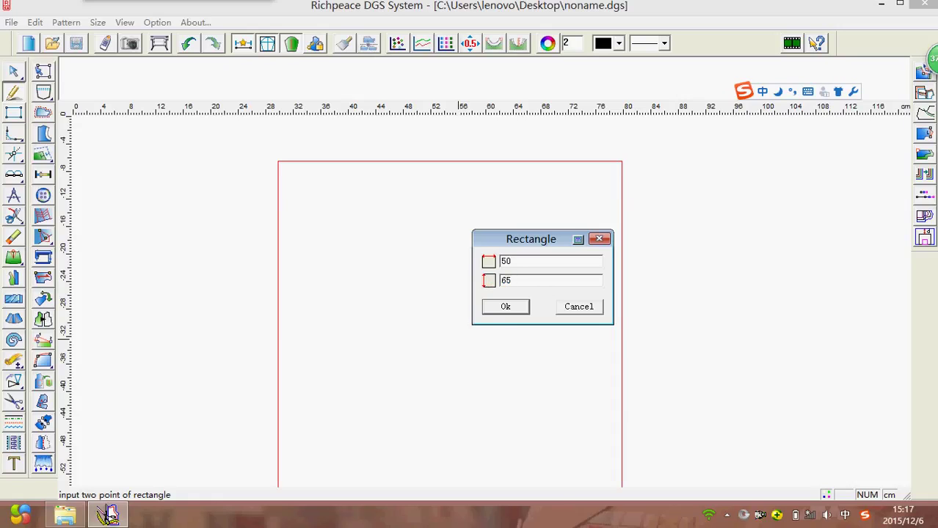
click(505, 307)
Draw a second 50 × 50 cm rectangle beneath the first one.
scroll(502, 312, down, 3)
scroll(499, 308, up, 1)
scroll(469, 330, down, 1)
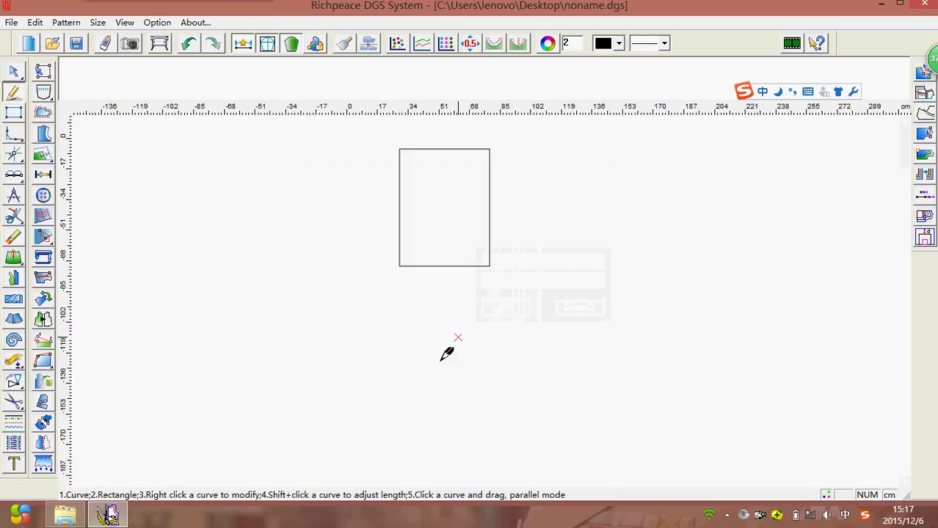
drag(401, 301, 496, 389)
text(5)
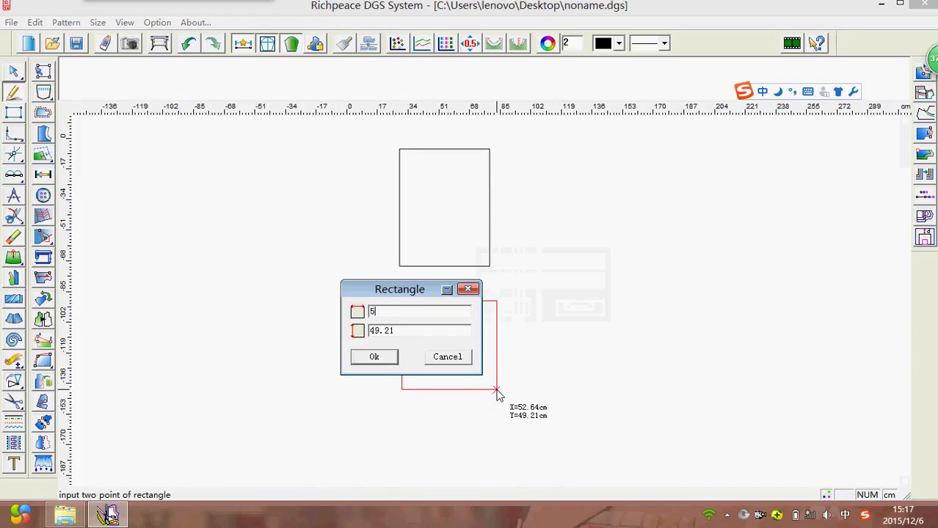
text(0)
key(Tab)
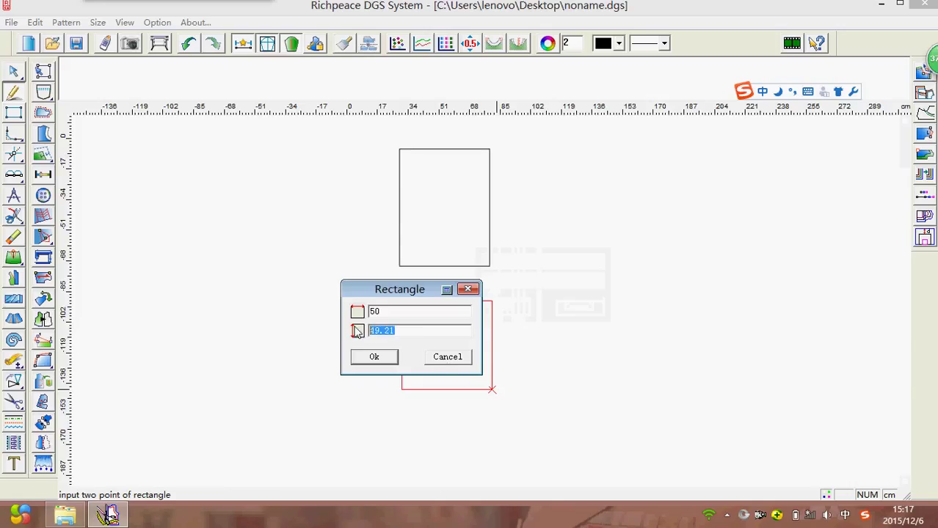
text(50)
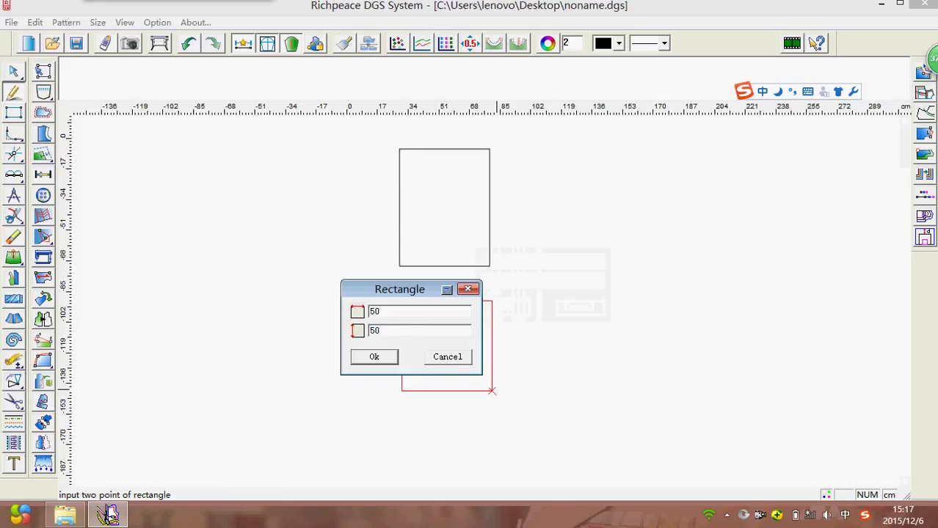
click(366, 357)
scroll(473, 306, down, 1)
Quarter the upper rectangle with vertical and horizontal centre lines.
scroll(484, 225, up, 2)
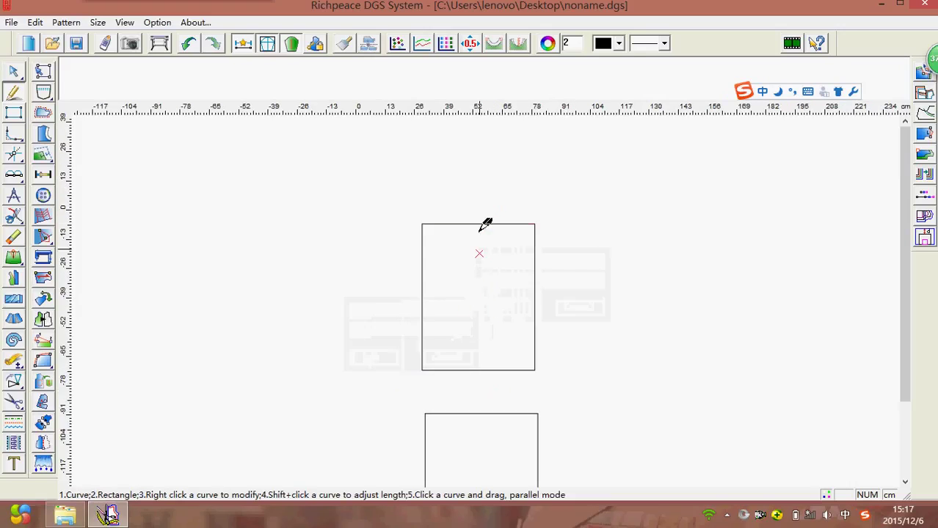
click(477, 224)
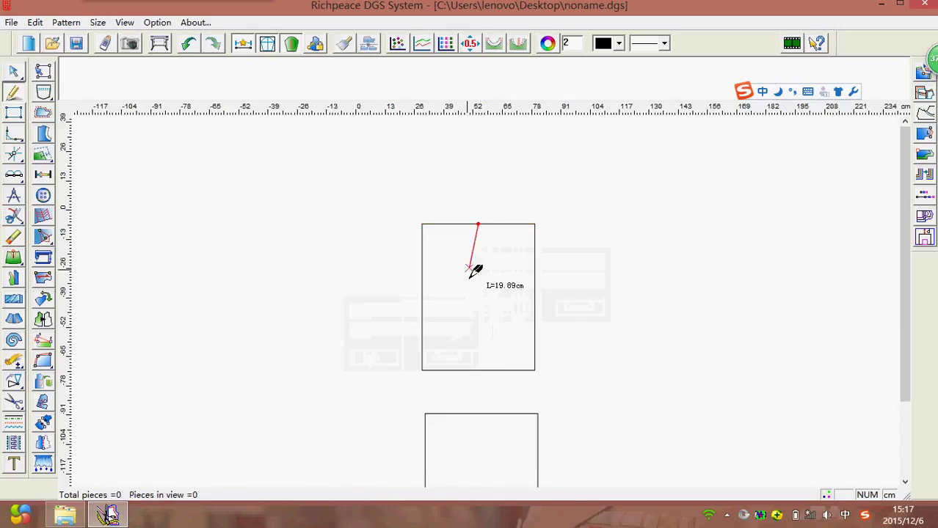
click(478, 369)
right_click(450, 303)
click(422, 297)
click(535, 297)
right_click(534, 323)
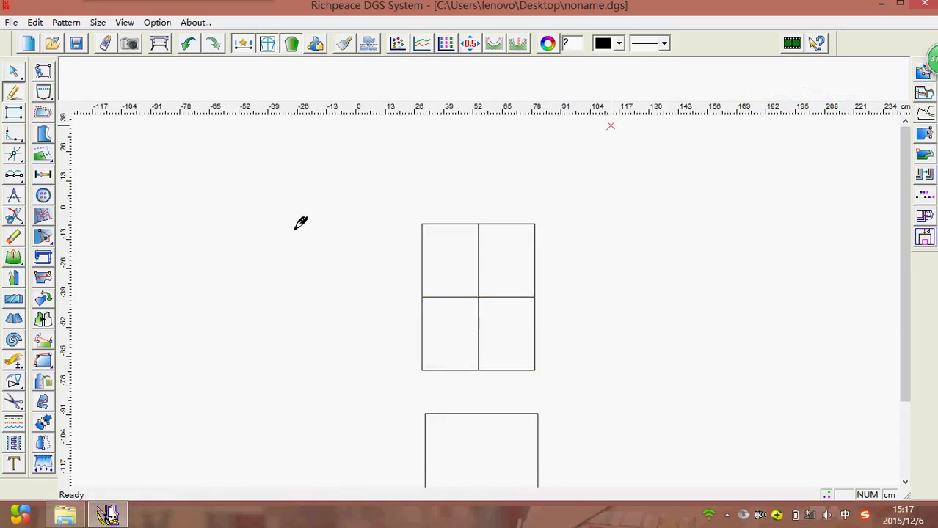
Start an arch at the top centre point and add bending points.
scroll(501, 233, up, 2)
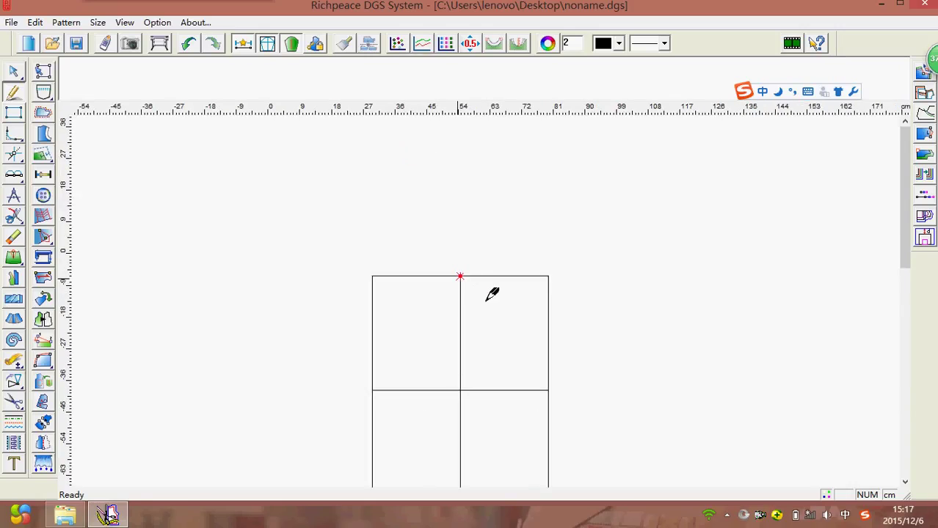
scroll(490, 296, up, 2)
click(491, 296)
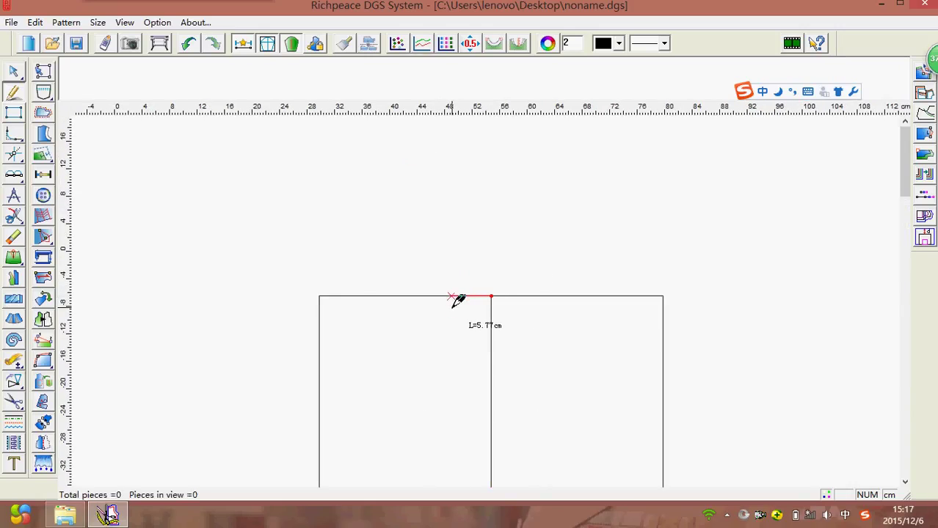
click(451, 303)
click(391, 350)
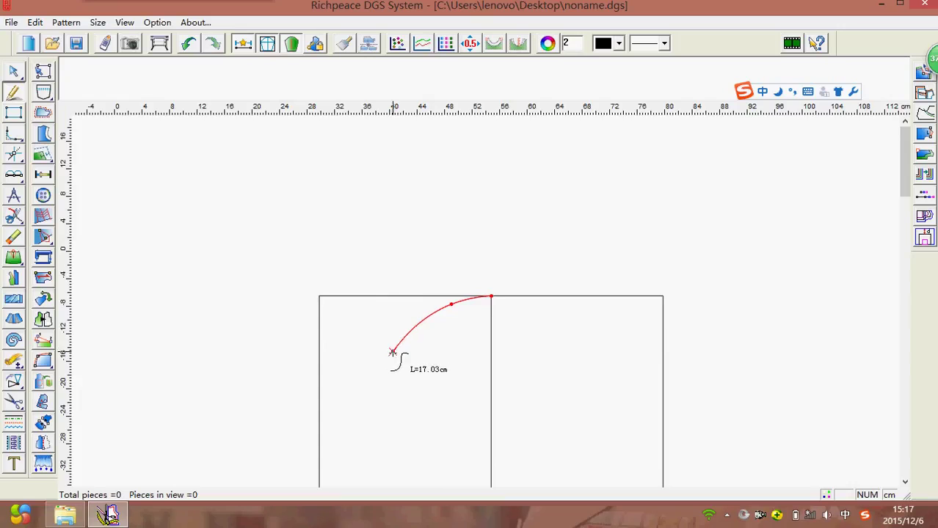
scroll(369, 413, down, 1)
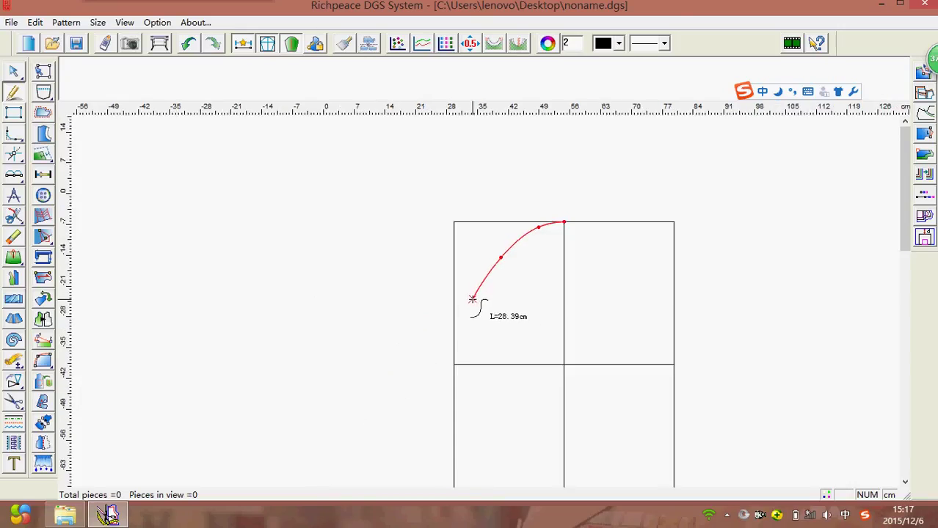
click(472, 299)
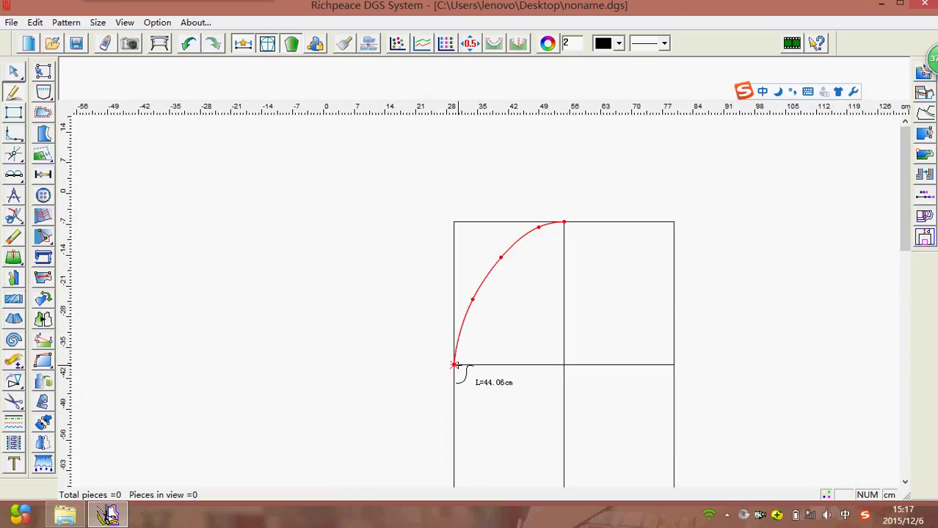
Finish the arch with exactly positioned points down the left edge.
scroll(462, 345, up, 2)
click(468, 313)
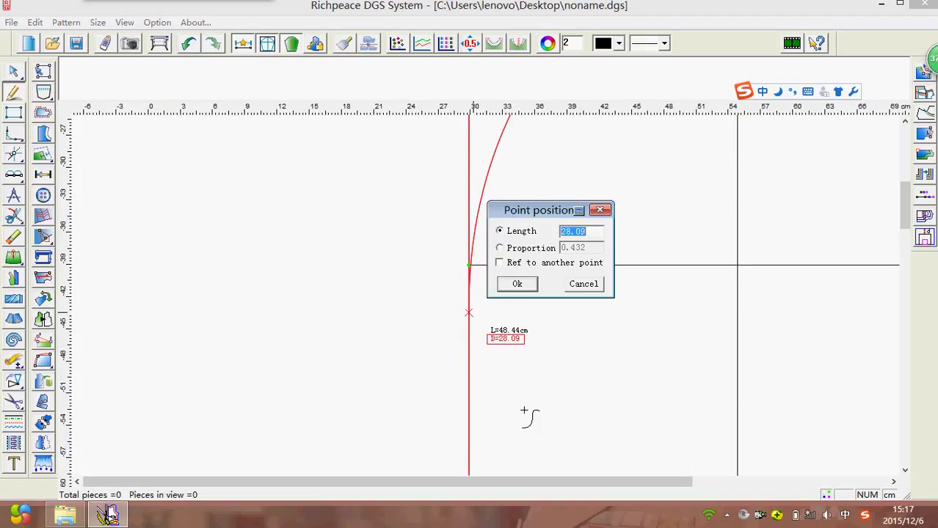
click(526, 290)
scroll(477, 449, down, 1)
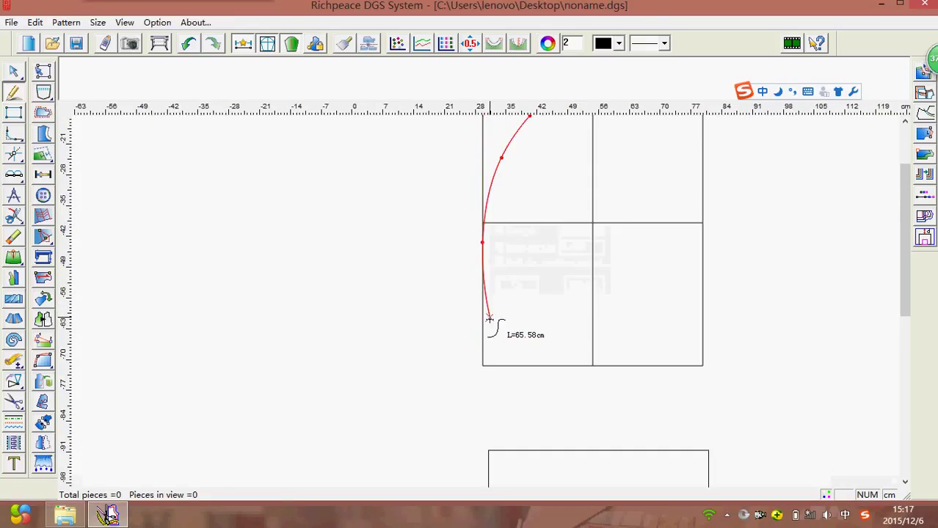
click(482, 321)
click(526, 292)
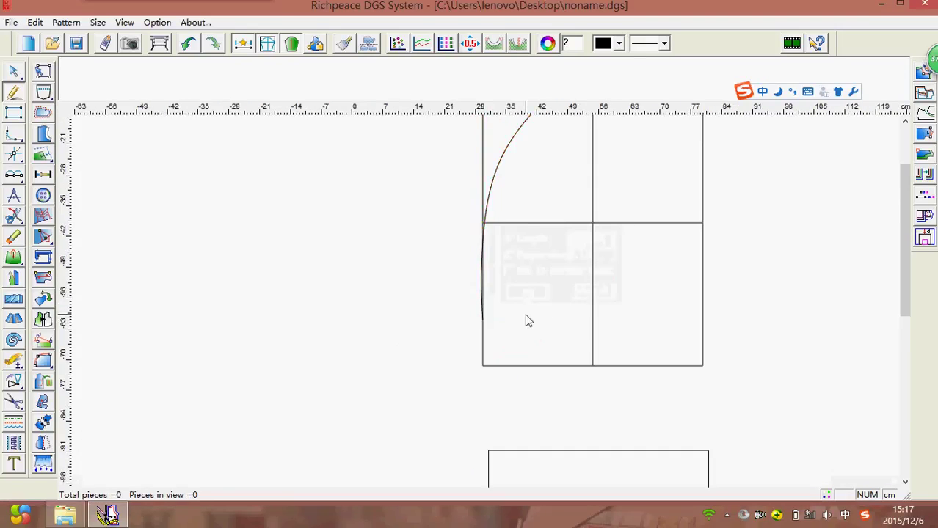
scroll(489, 285, down, 2)
scroll(490, 285, up, 1)
scroll(482, 292, up, 1)
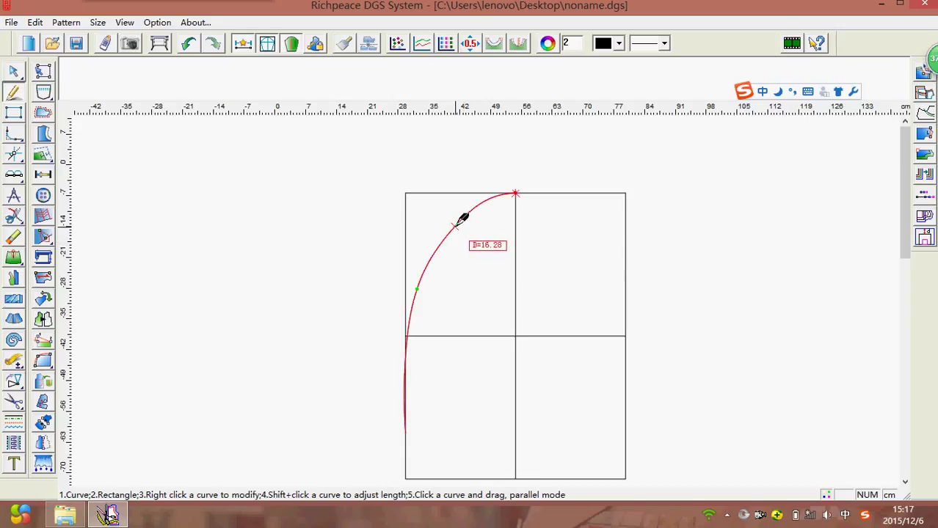
Nudge one of the arch's control points to smooth its curve.
right_click(456, 224)
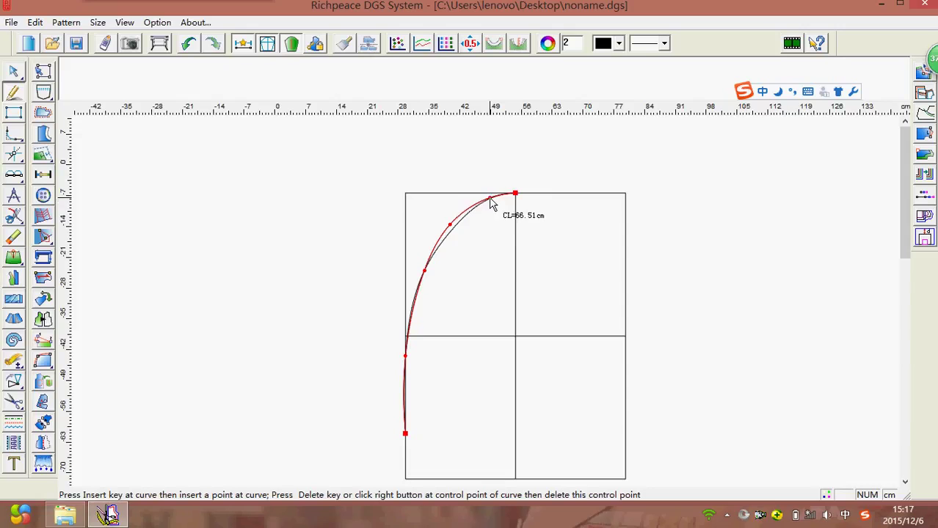
scroll(490, 204, up, 1)
scroll(485, 302, up, 1)
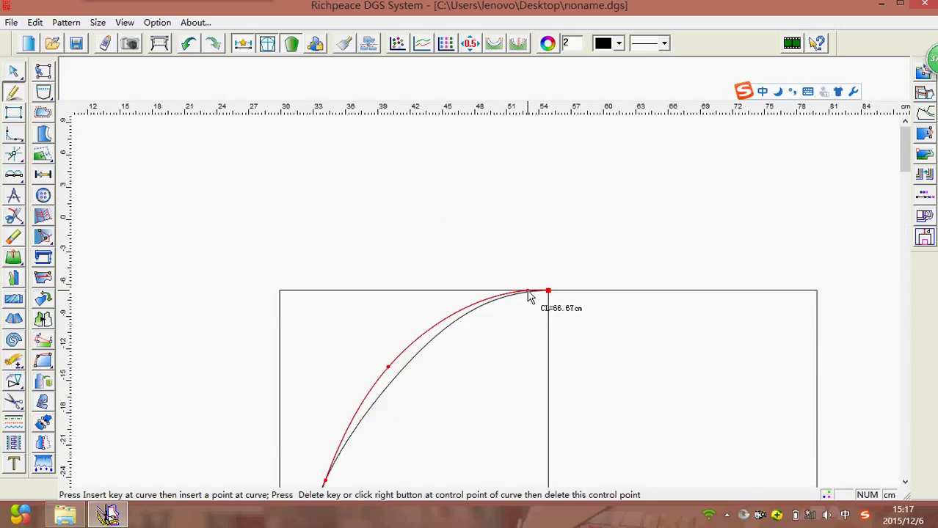
scroll(490, 340, down, 1)
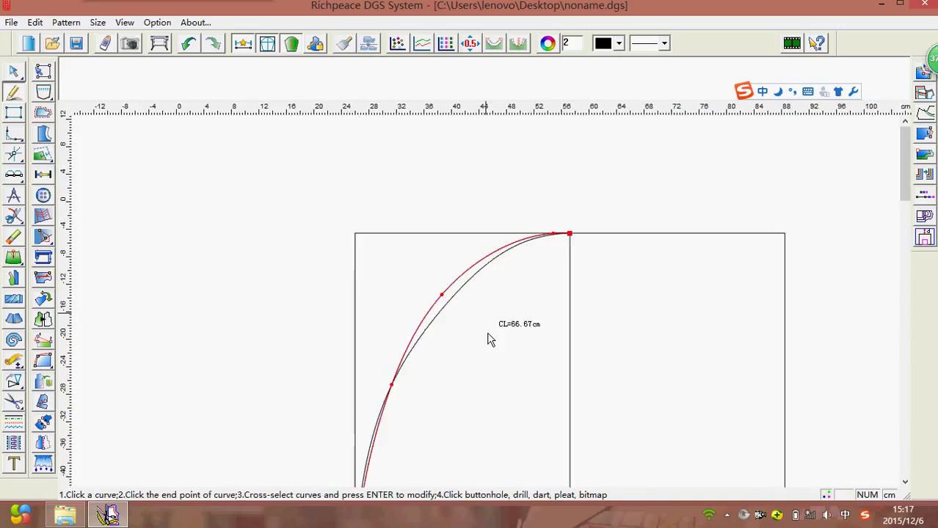
scroll(490, 339, down, 2)
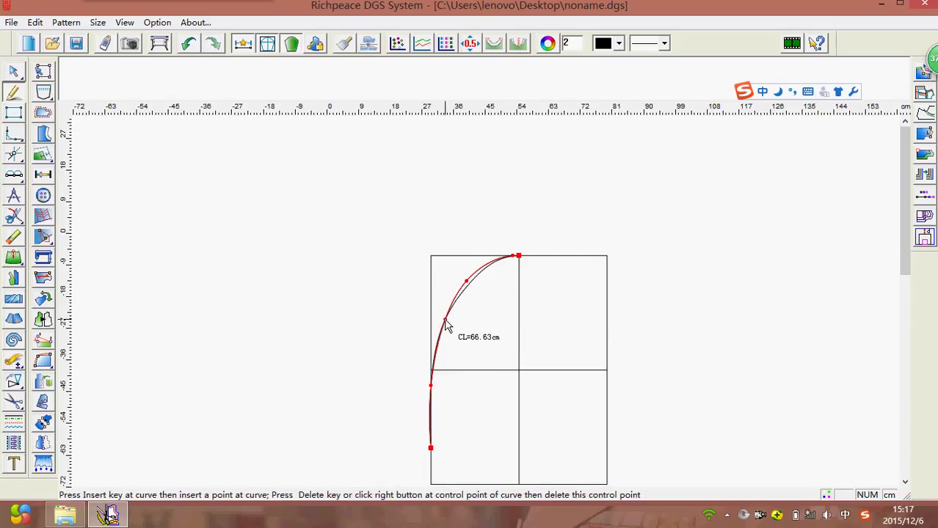
drag(445, 323, 443, 319)
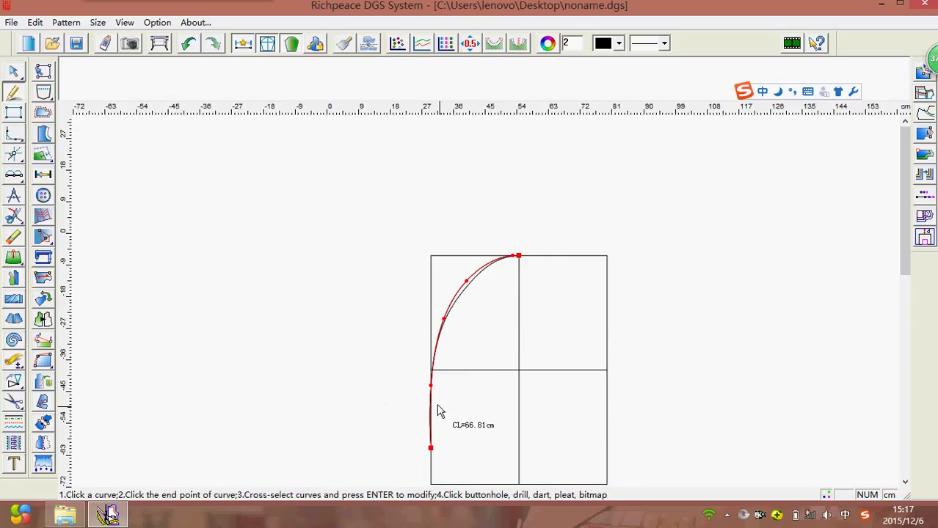
scroll(425, 424, up, 2)
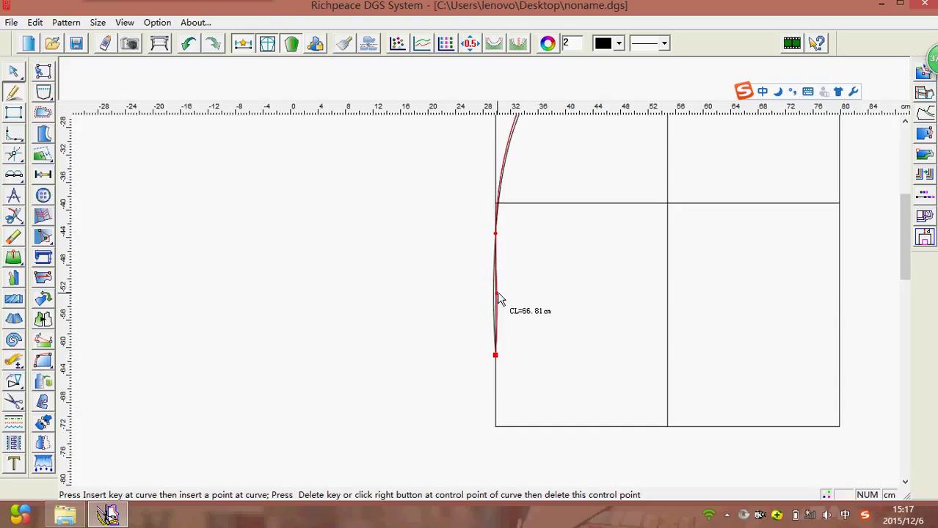
right_click(540, 297)
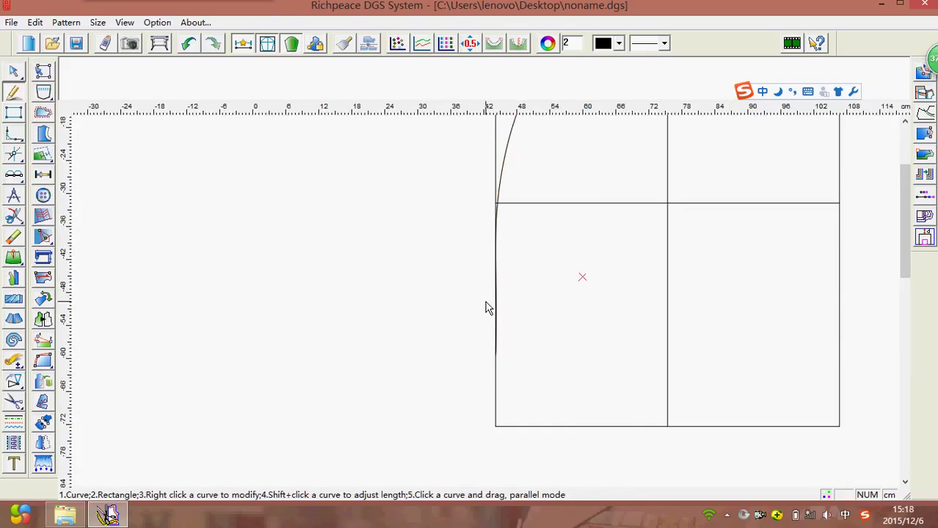
Adjust the arch again so it meets the top centre flat.
scroll(486, 308, down, 3)
scroll(521, 212, up, 4)
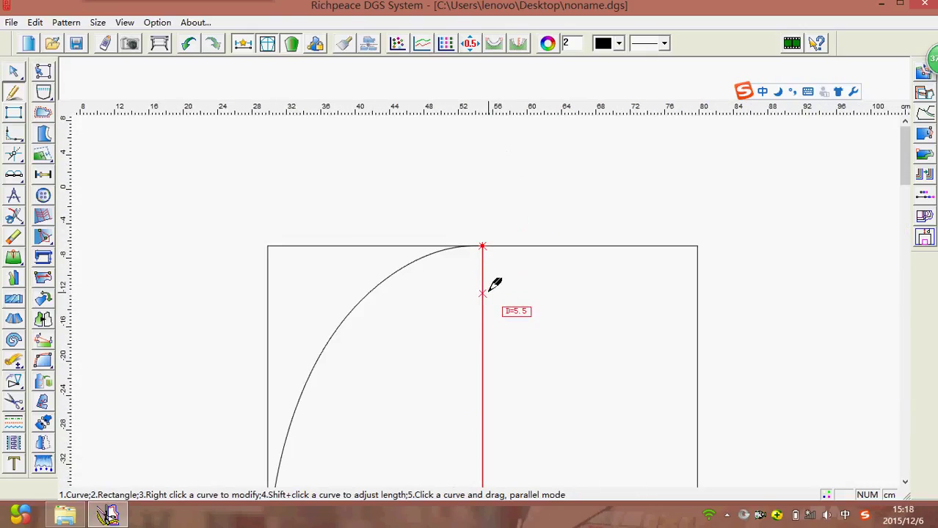
scroll(485, 286, up, 2)
scroll(495, 283, up, 2)
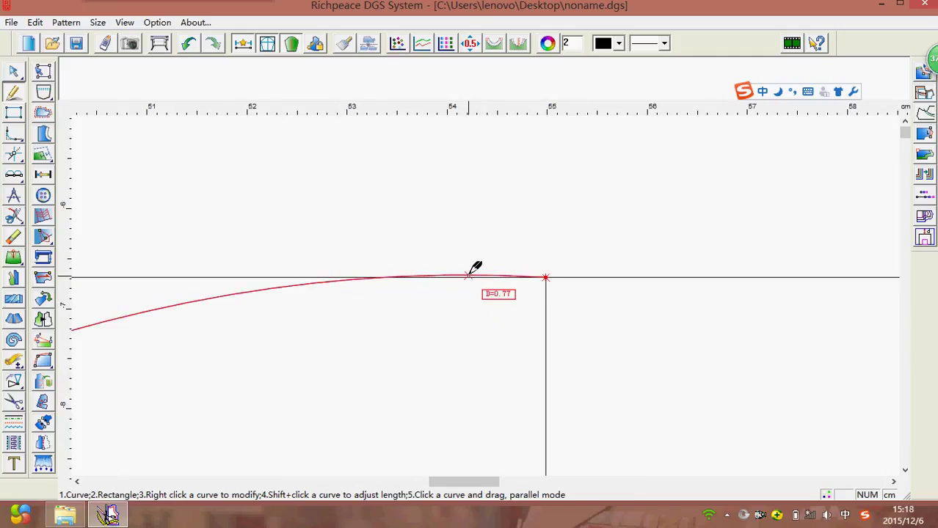
right_click(469, 275)
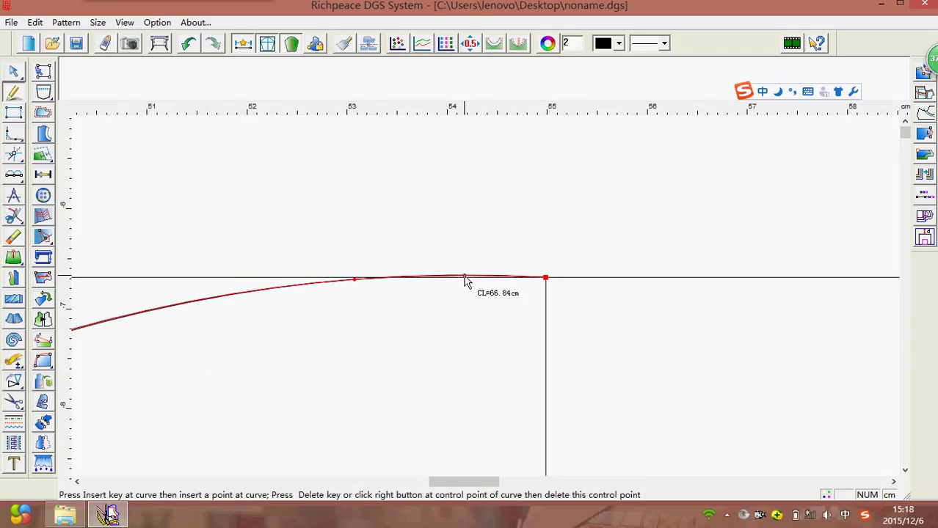
click(465, 278)
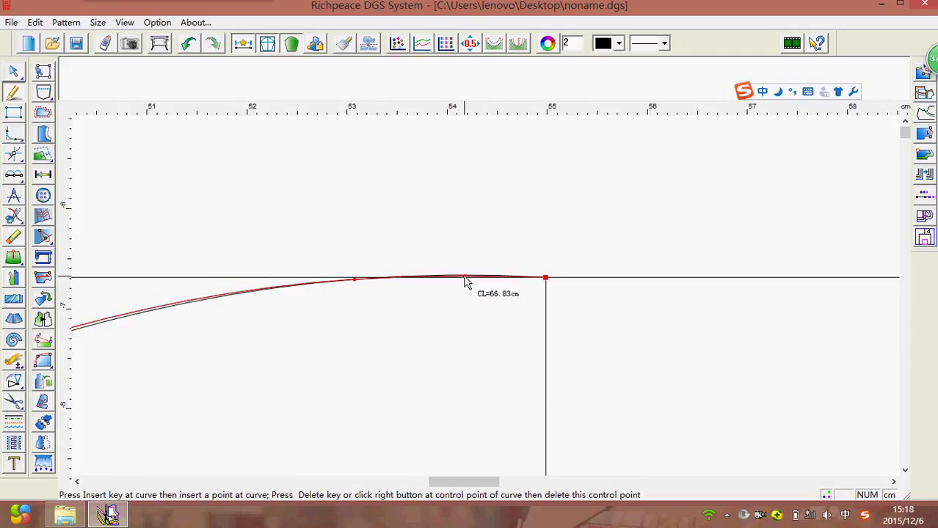
right_click(469, 289)
scroll(446, 352, down, 2)
scroll(499, 341, down, 2)
scroll(514, 293, down, 2)
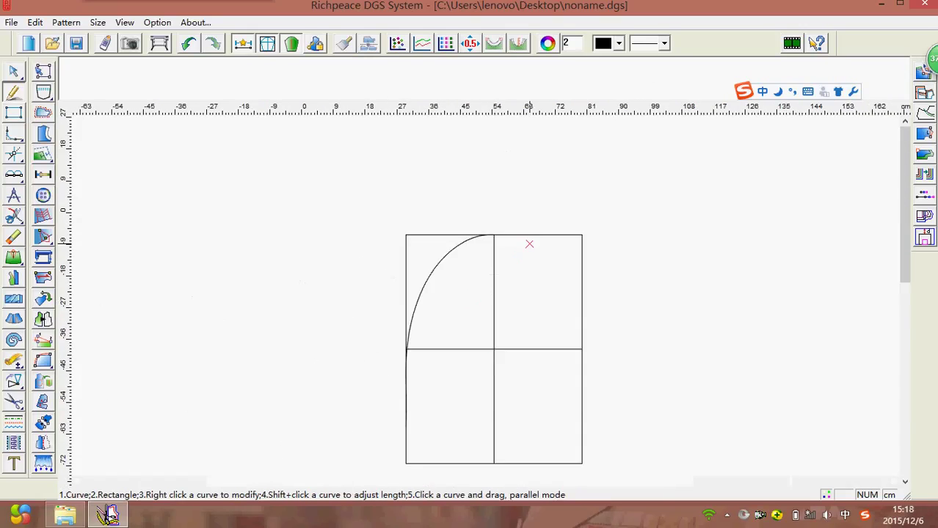
Round the corner between the left and bottom edges with the Arc Corner tool.
click(316, 351)
click(13, 136)
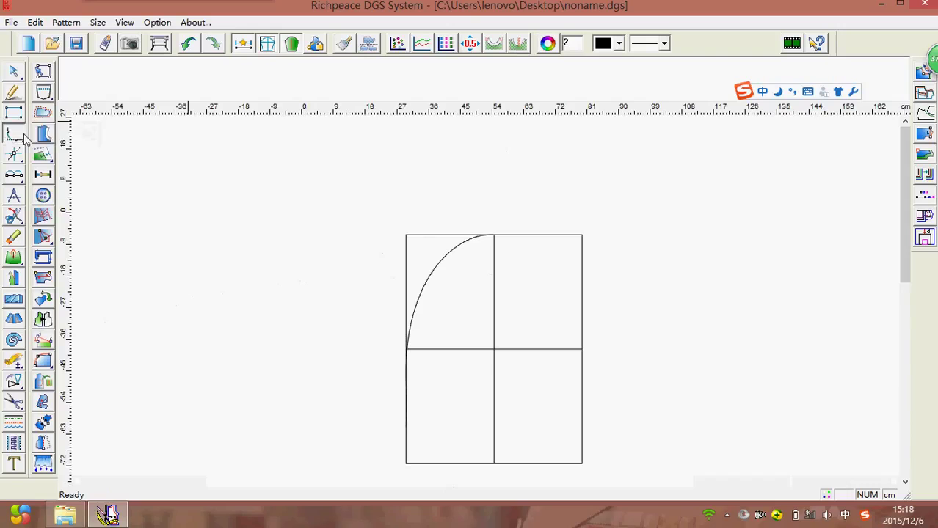
click(15, 136)
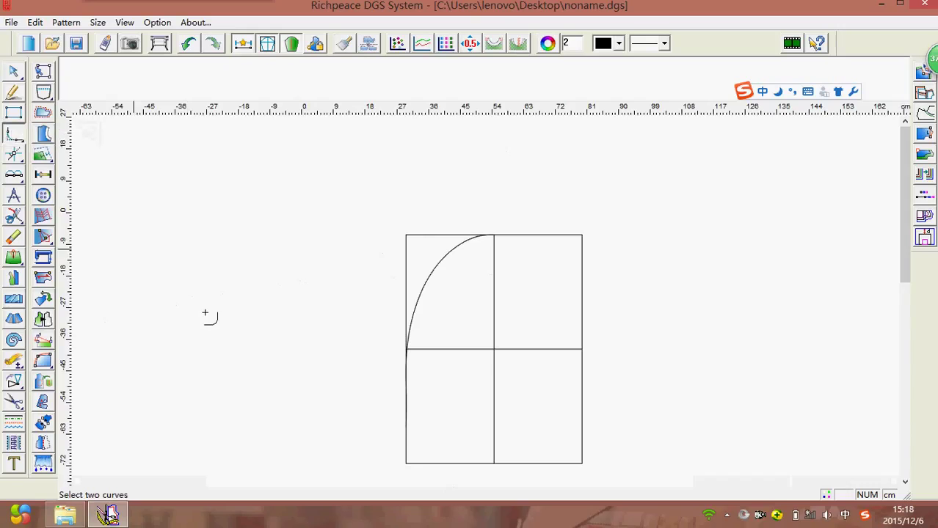
click(406, 444)
click(439, 463)
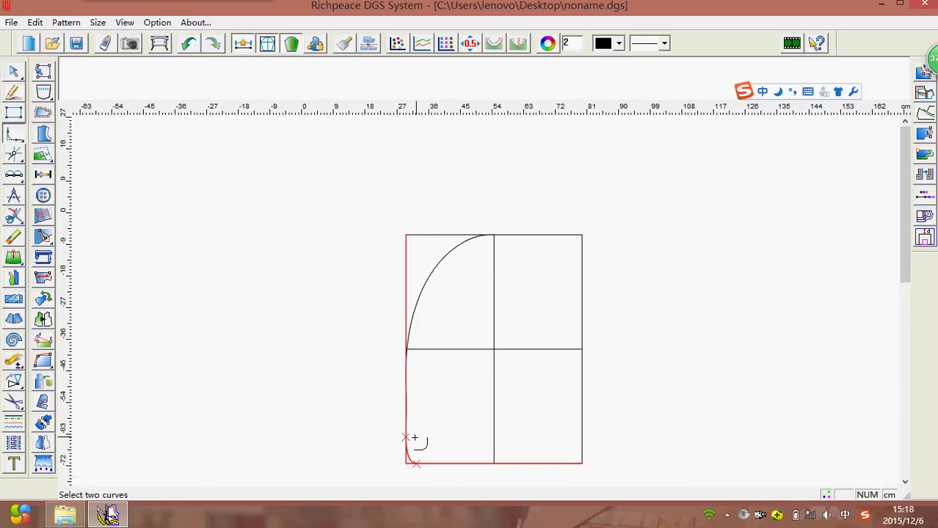
click(422, 444)
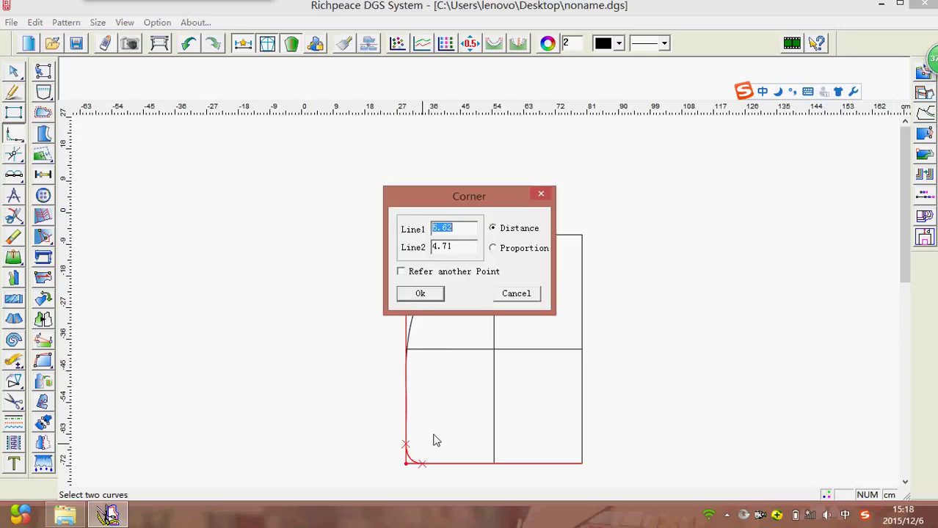
click(421, 295)
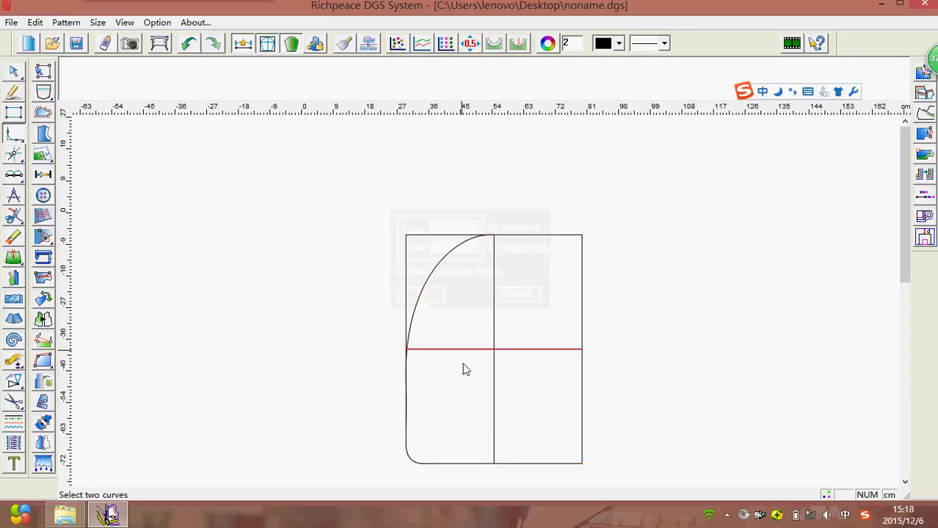
right_click(302, 264)
Erase the straight left edge beside the arch and the grid's top edge.
click(336, 274)
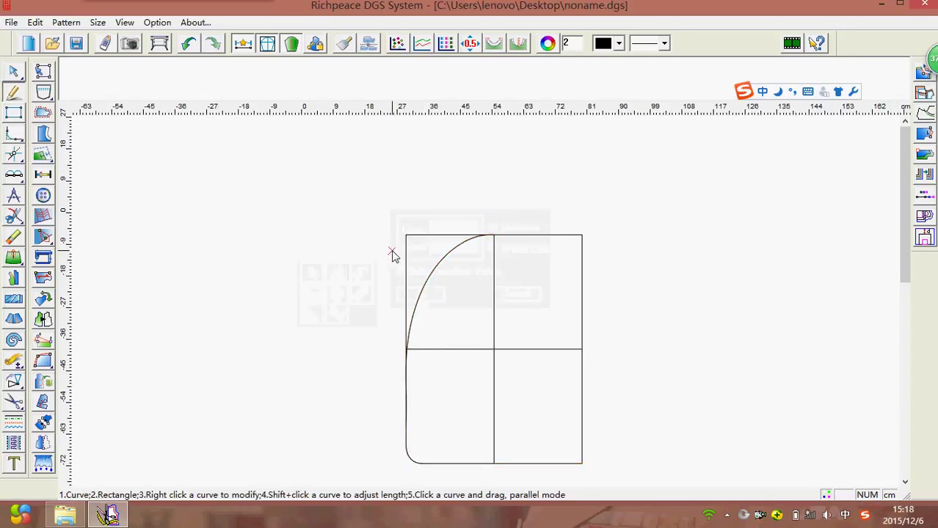
right_click(326, 251)
click(382, 291)
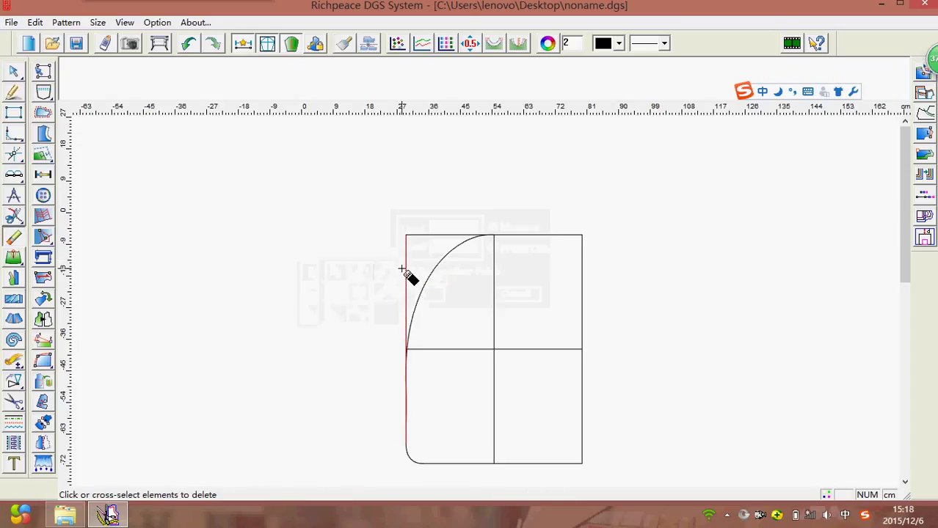
click(406, 266)
click(418, 236)
Draw a short line bridging the left-side gap down to the rounded corner.
right_click(306, 270)
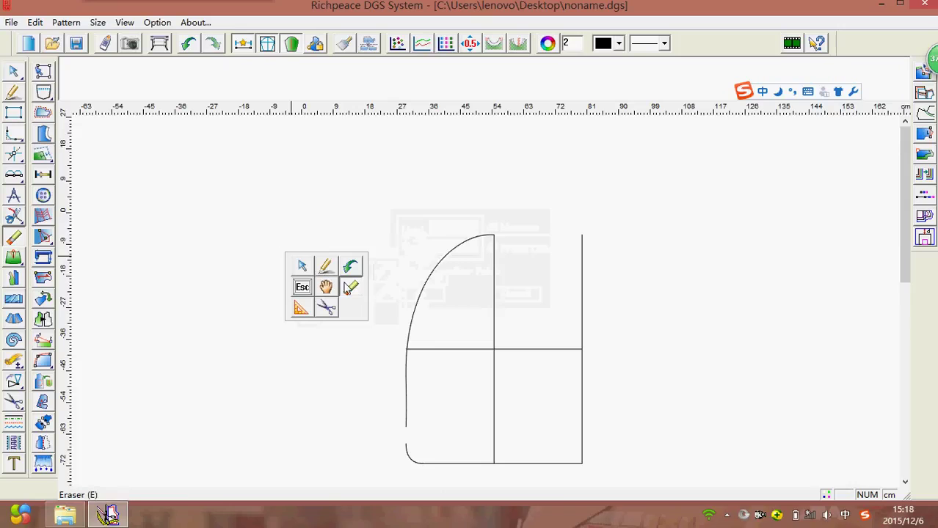
click(325, 266)
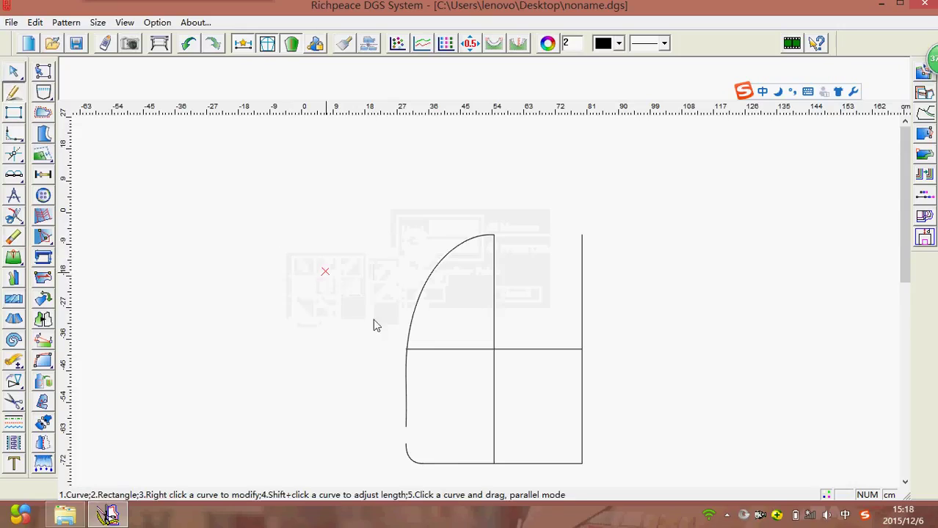
scroll(422, 436, up, 3)
click(454, 265)
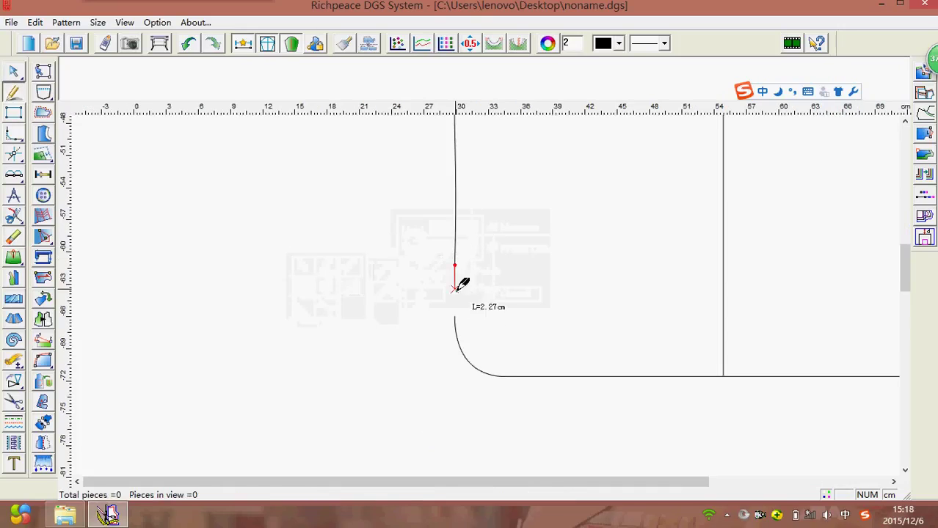
click(455, 316)
right_click(454, 317)
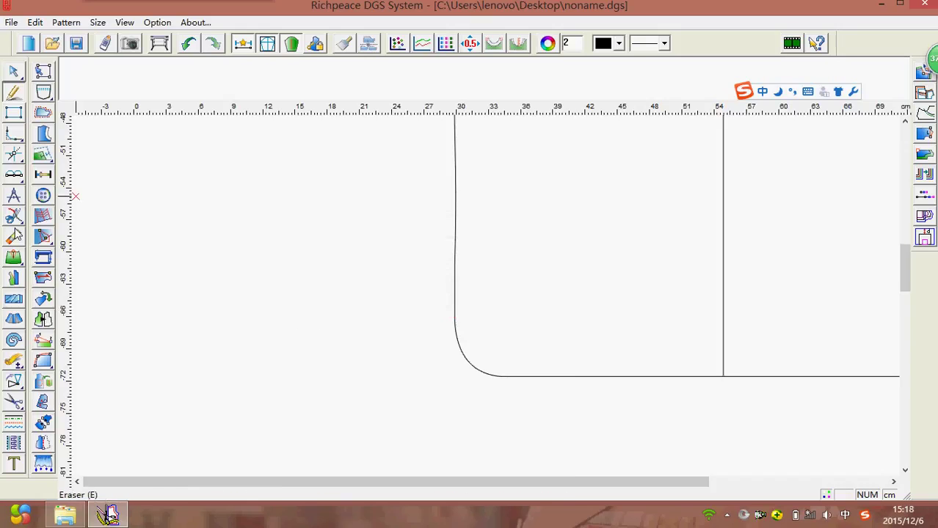
Join the left vertical curve and the bottom line into one curve with Snip.
click(14, 215)
click(456, 233)
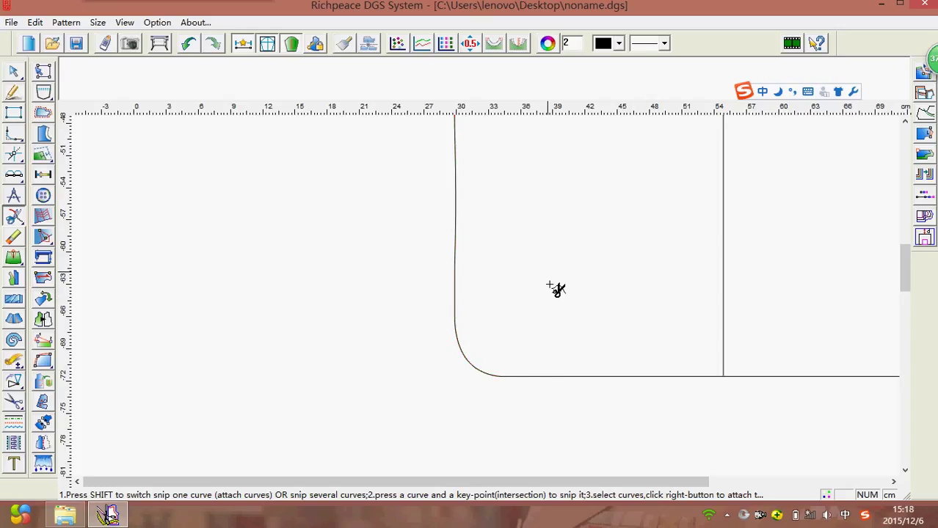
click(486, 377)
scroll(490, 300, down, 1)
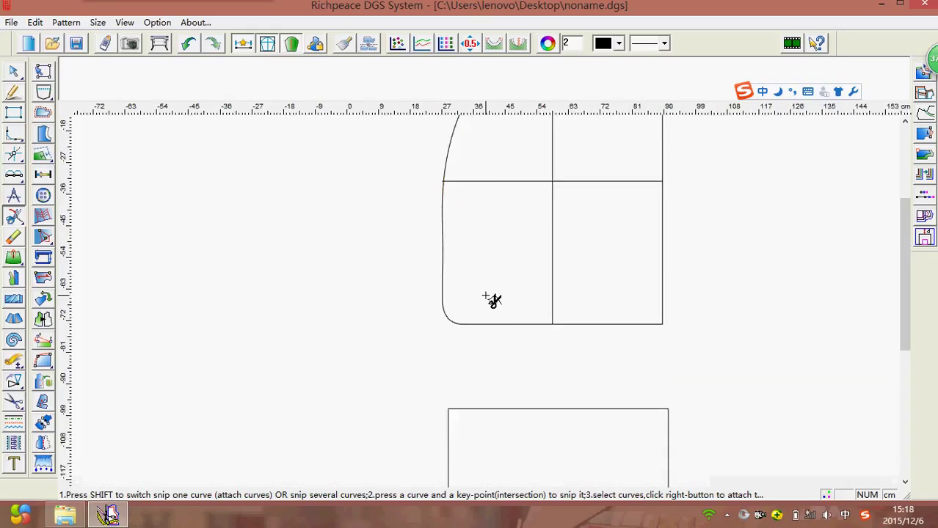
scroll(459, 277, down, 1)
click(458, 277)
right_click(459, 277)
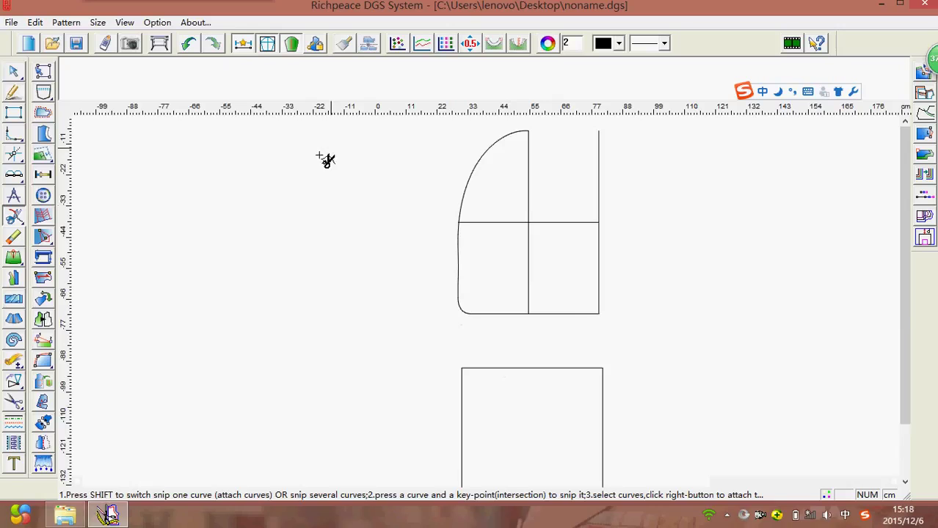
click(15, 383)
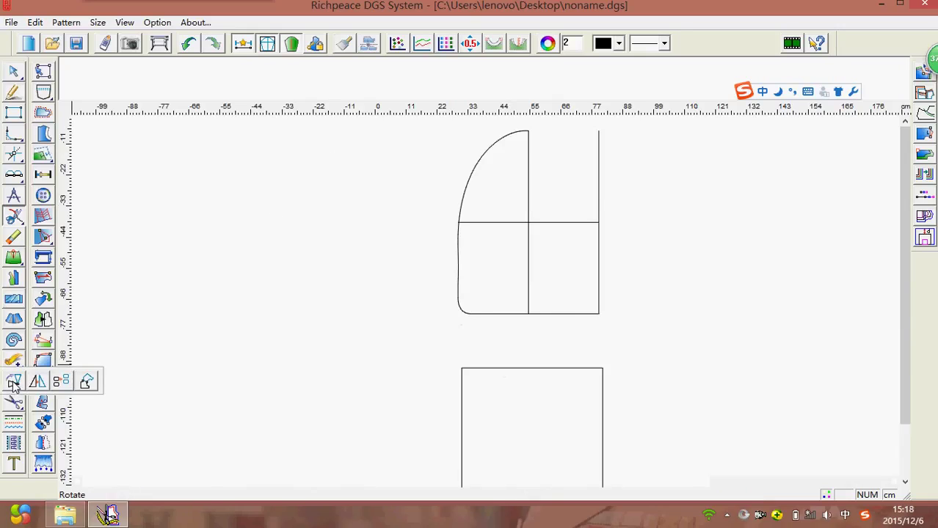
Mirror the left-half curves across the vertical centre line.
click(37, 380)
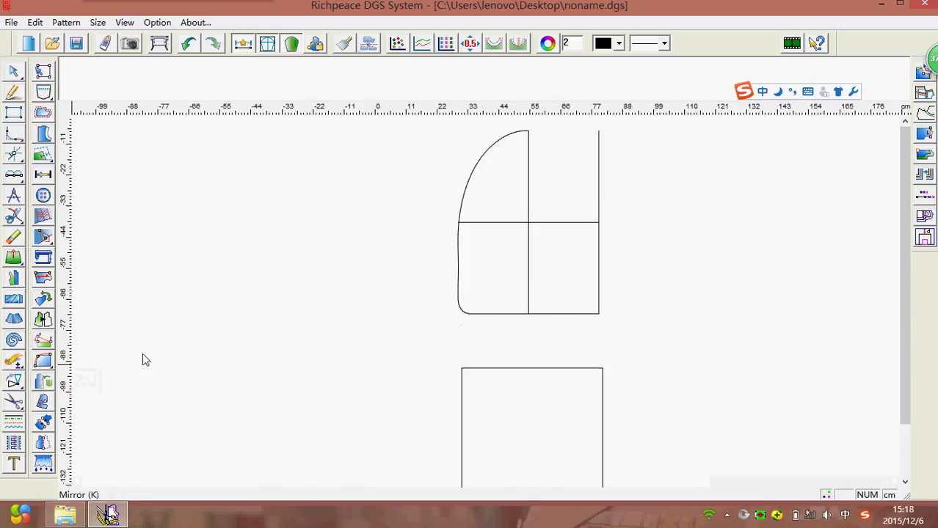
click(528, 133)
click(528, 314)
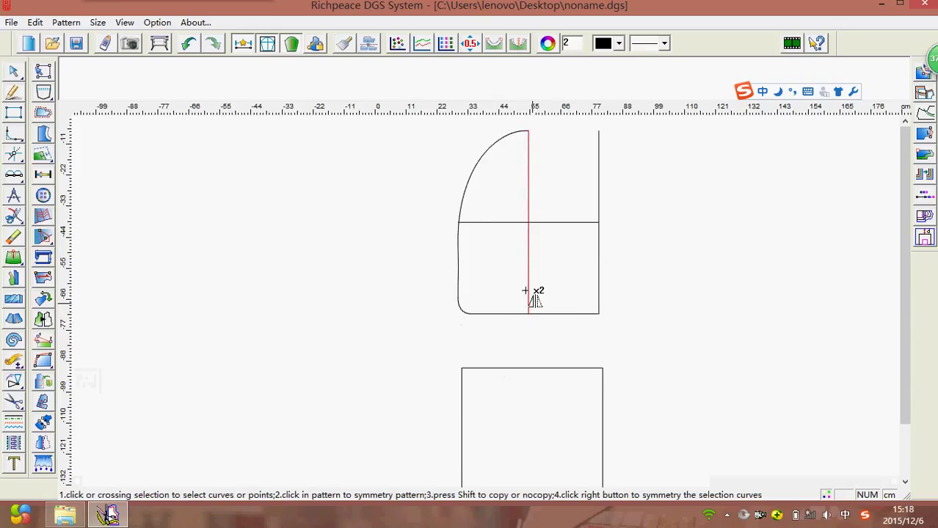
click(476, 193)
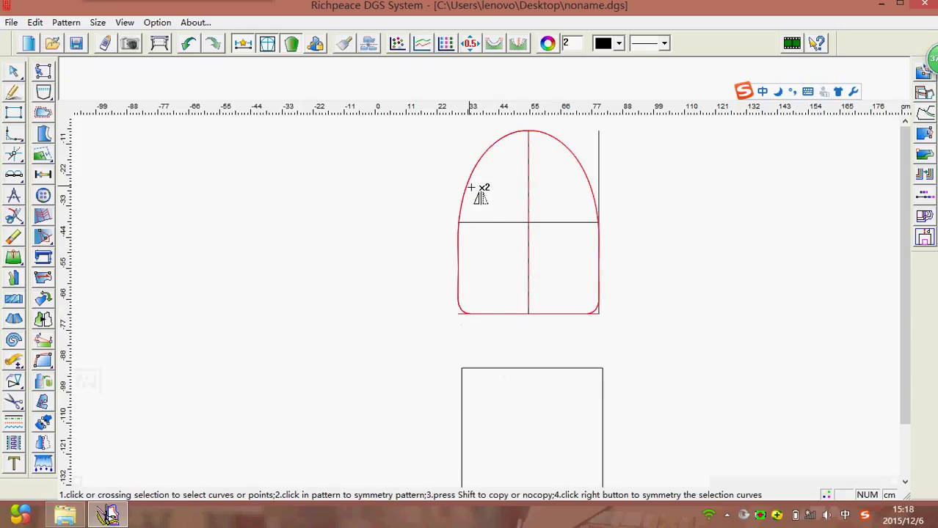
right_click(646, 209)
Erase the leftover straight right edge.
right_click(646, 211)
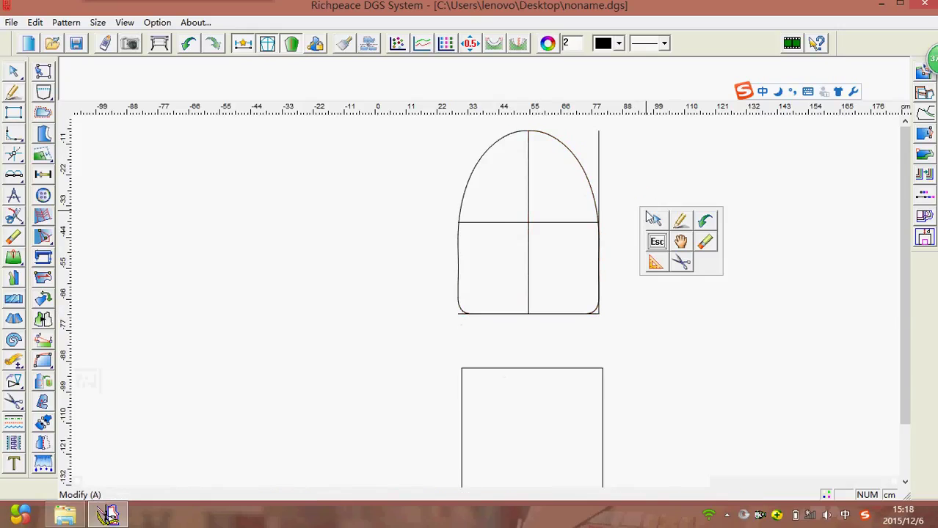
click(705, 242)
click(599, 187)
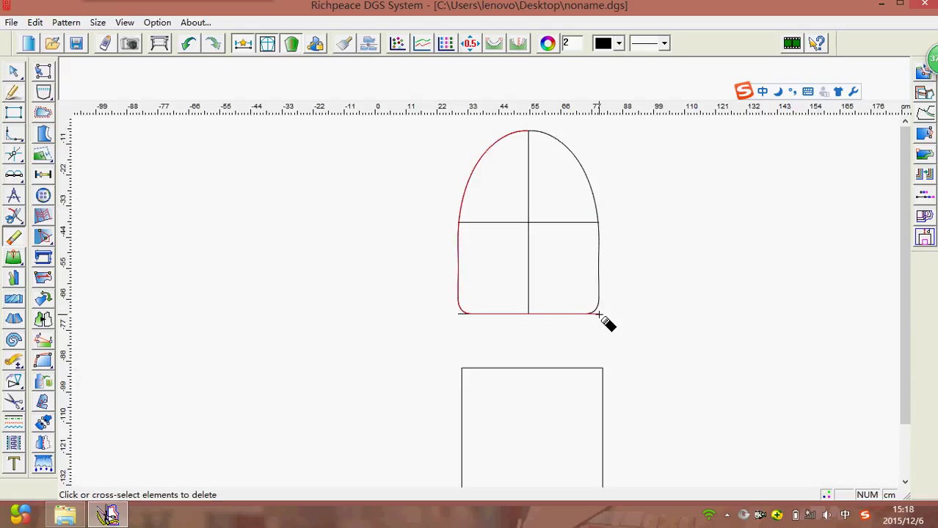
scroll(477, 309, up, 5)
scroll(470, 315, down, 1)
Reshape the bottom-right corner rounding with the pen.
right_click(543, 287)
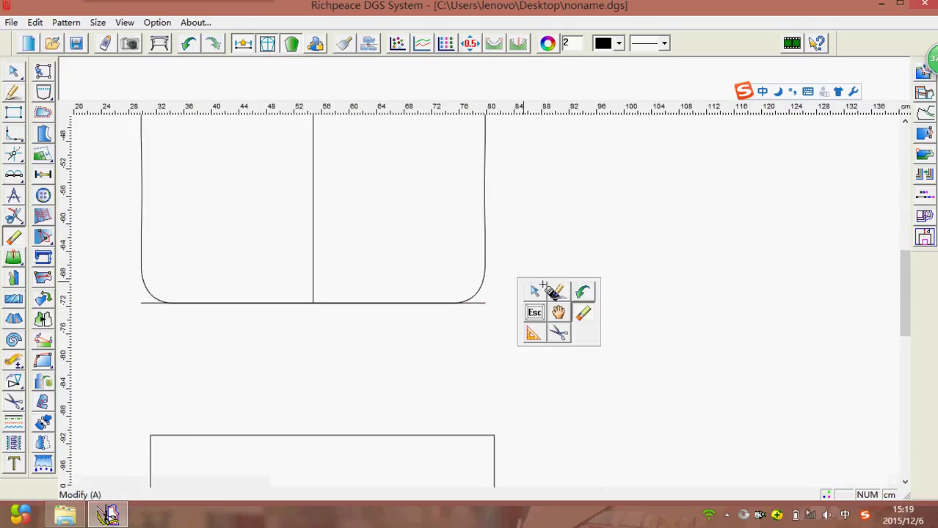
click(542, 287)
drag(443, 272, 488, 317)
right_click(438, 262)
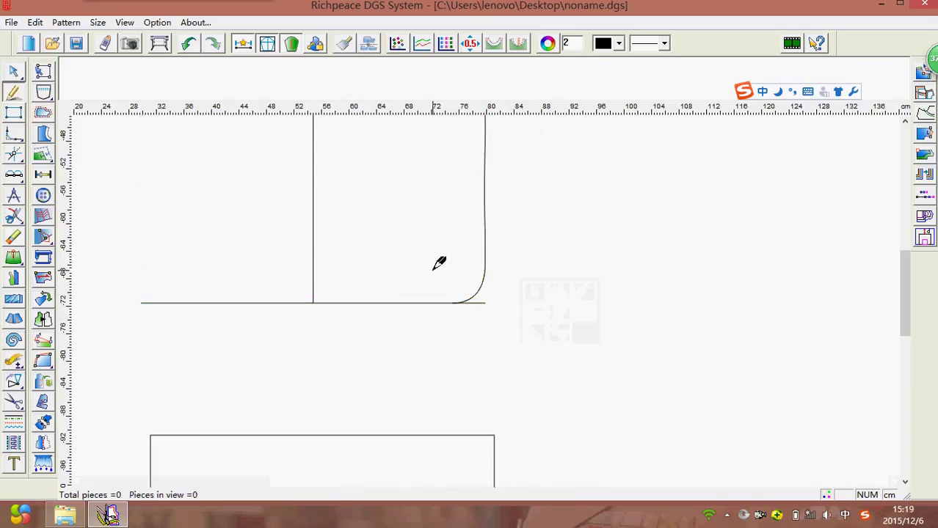
scroll(486, 289, down, 3)
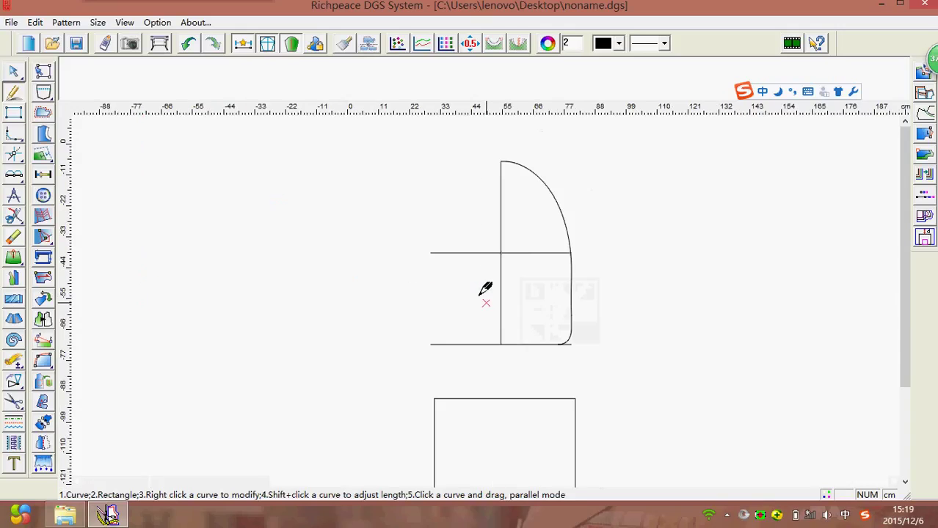
Undo the last edit and readjust the bottom-right corner curve.
click(187, 45)
scroll(582, 332, down, 2)
drag(441, 253, 486, 292)
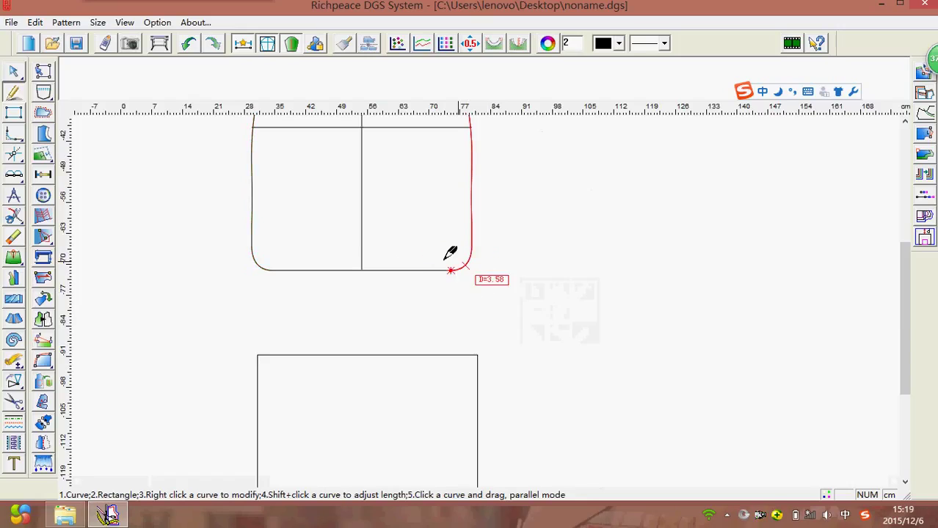
scroll(499, 295, down, 2)
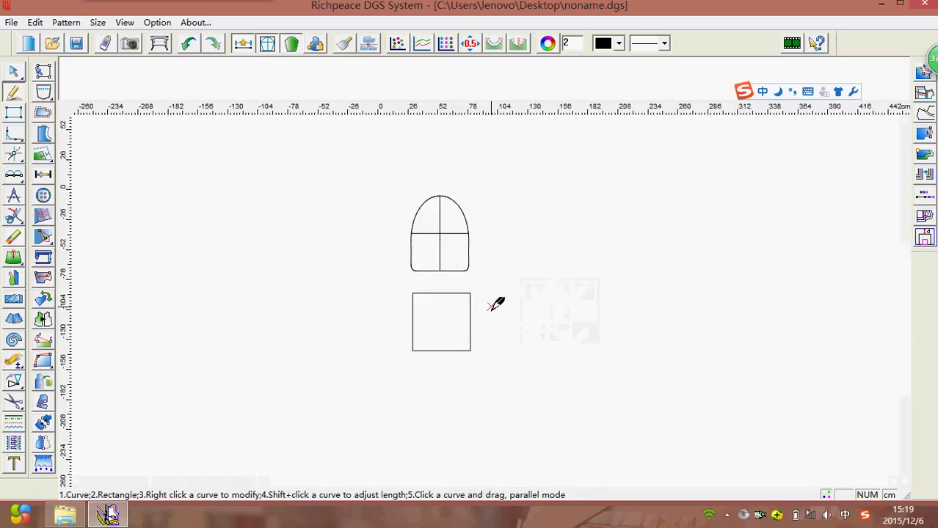
scroll(490, 297, up, 1)
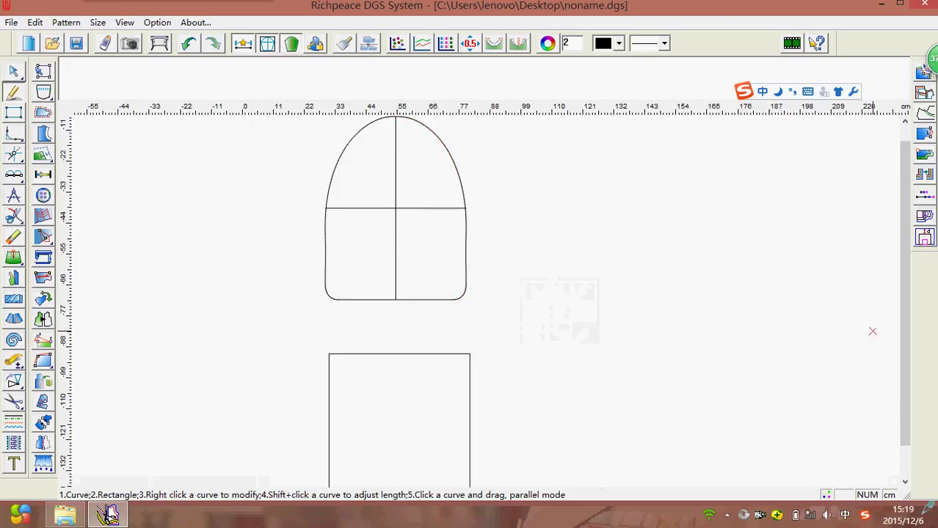
scroll(356, 268, up, 2)
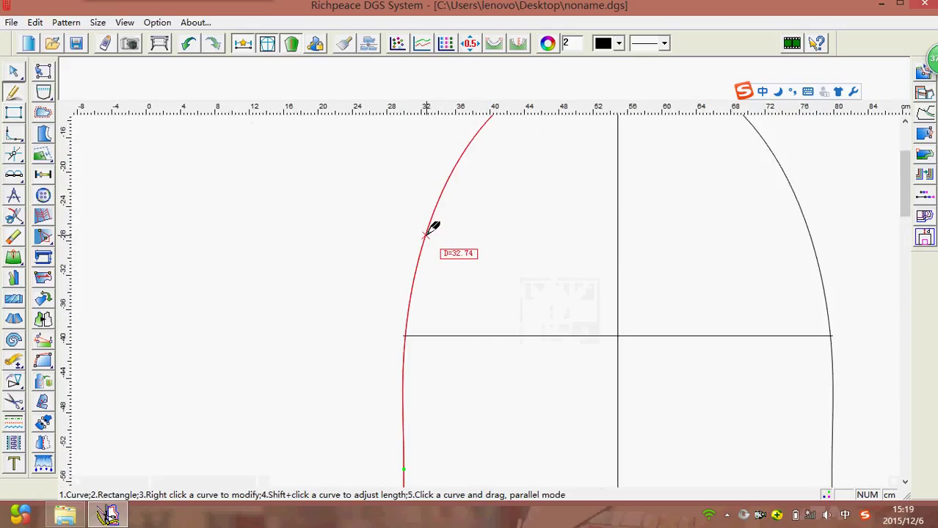
Offset 4 cm inner parallel curves inside the left and right arch sides.
drag(428, 231, 454, 242)
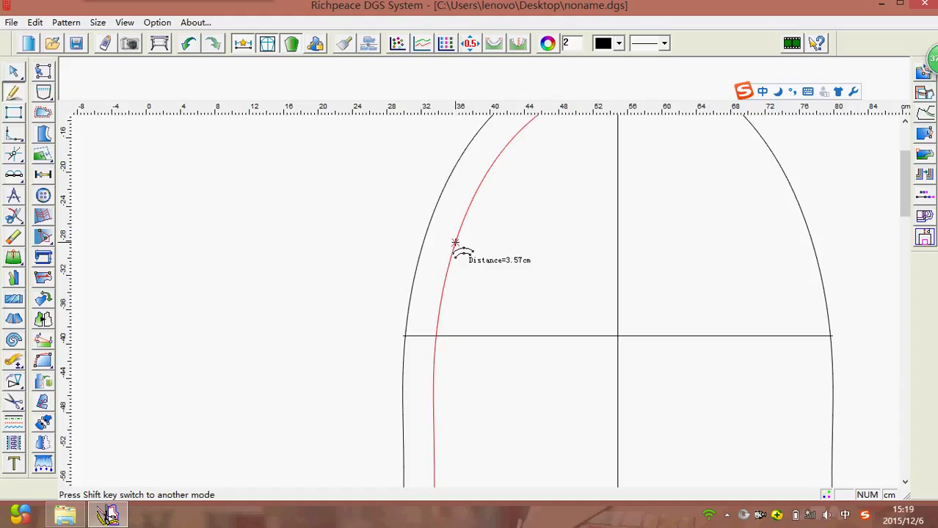
click(454, 242)
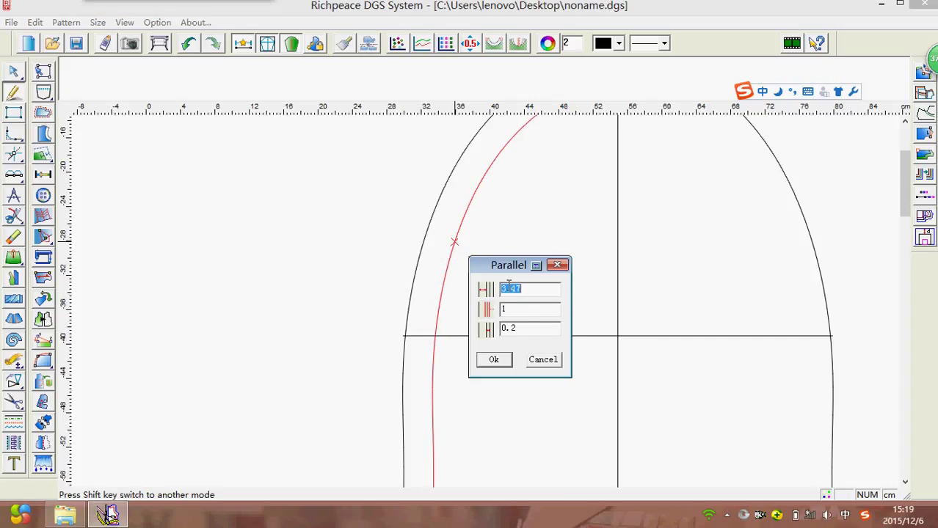
text(4)
click(494, 360)
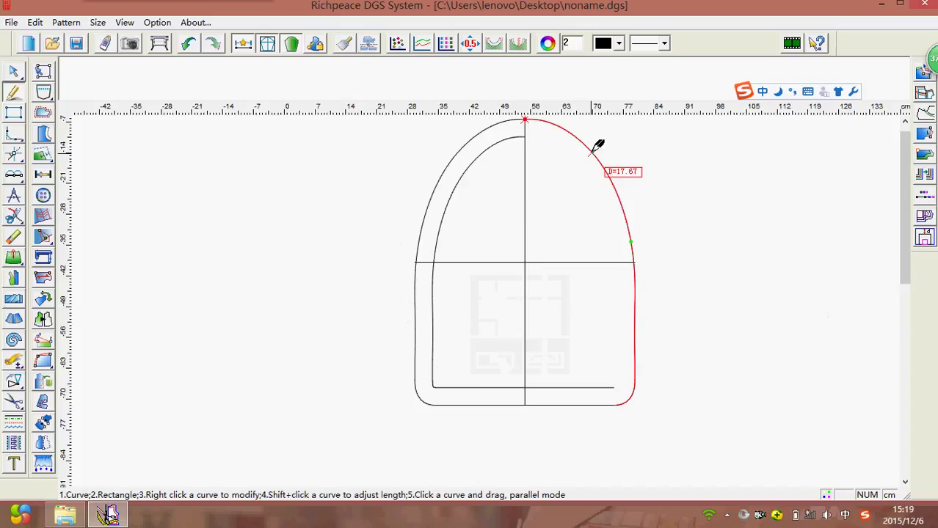
drag(596, 146, 566, 157)
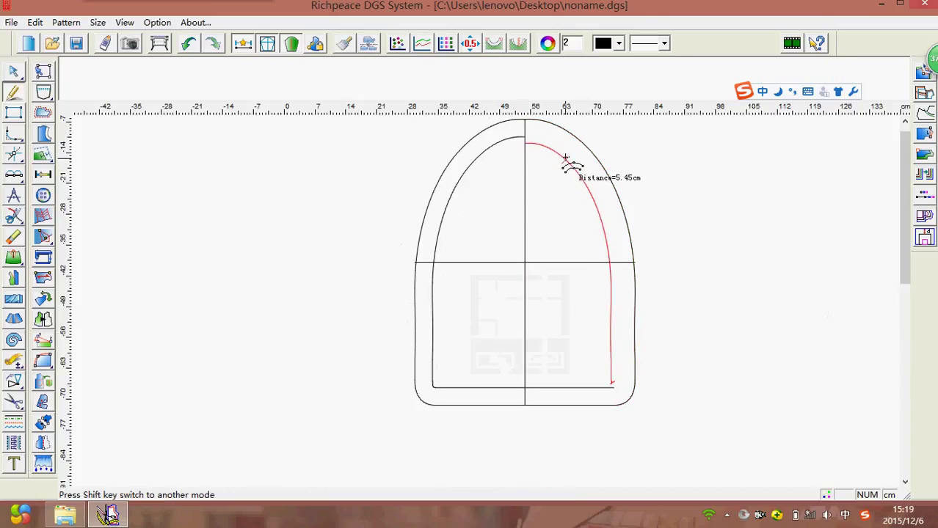
click(566, 157)
text(4)
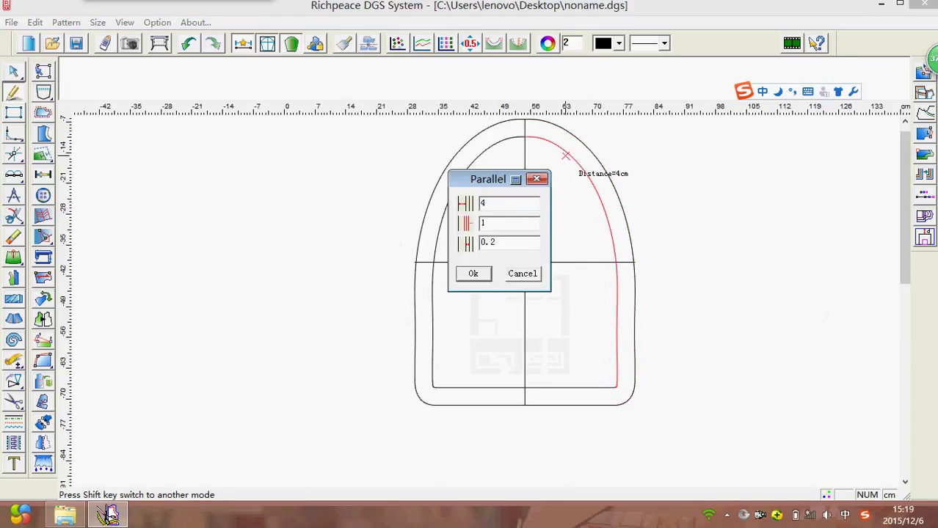
click(474, 274)
scroll(499, 309, down, 1)
scroll(507, 308, down, 2)
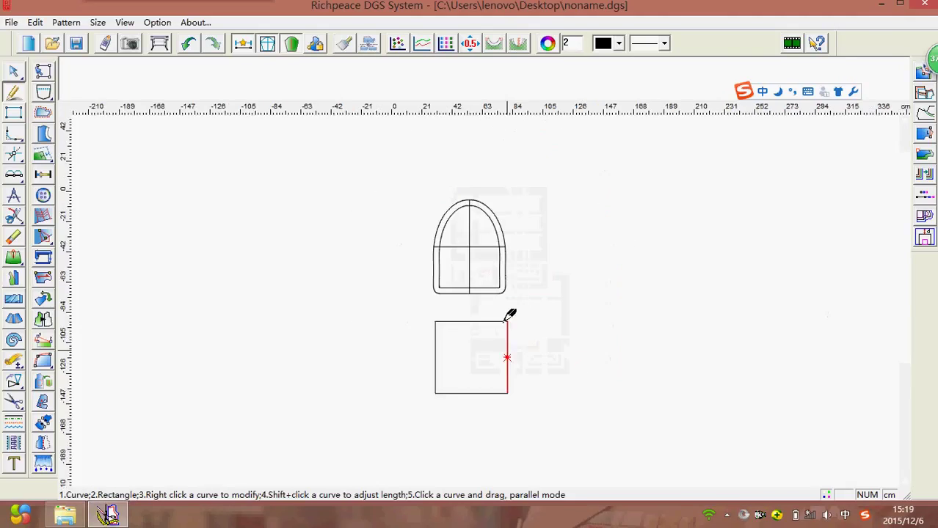
scroll(497, 297, up, 2)
scroll(491, 298, up, 1)
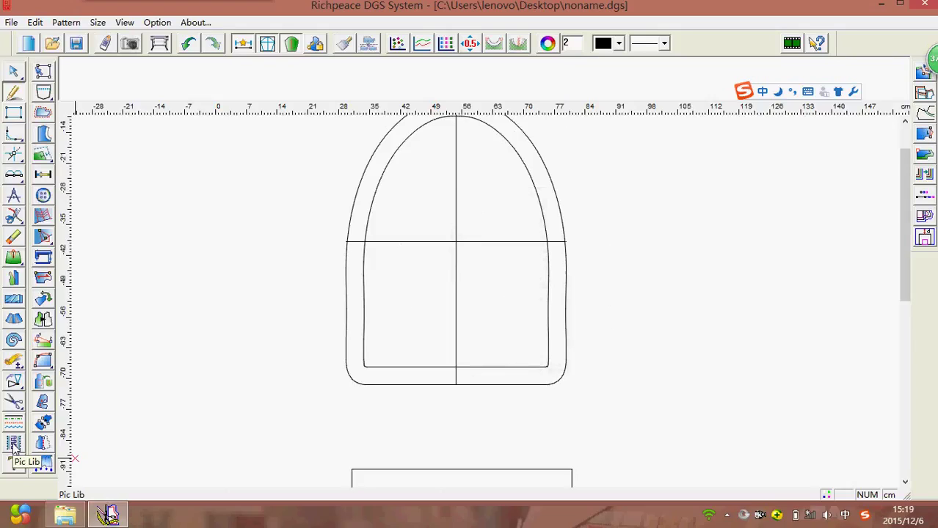
Open Part Lib with the Pic Lib tool and scroll to motifs T037–T044.
click(13, 444)
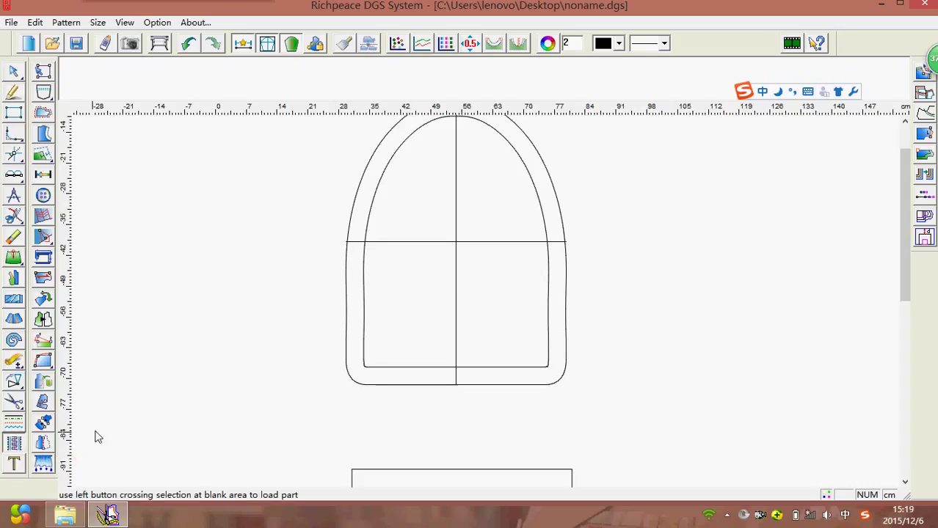
click(419, 242)
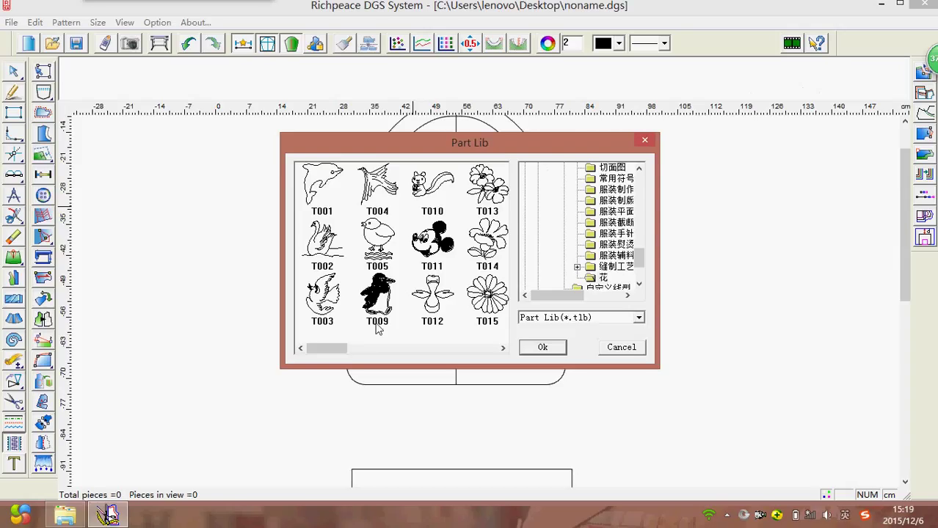
drag(327, 347, 489, 342)
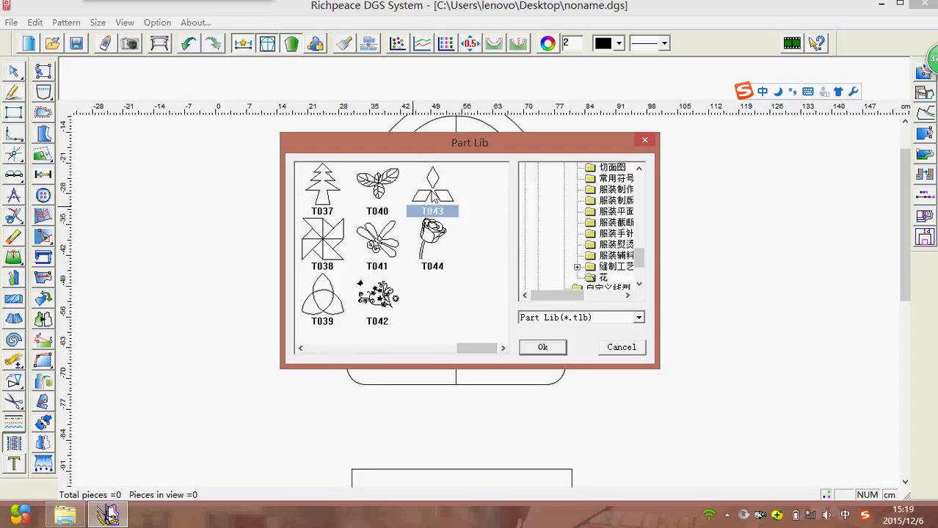
Pick the T043 motif and stretch it wider and taller.
click(543, 347)
scroll(494, 310, up, 3)
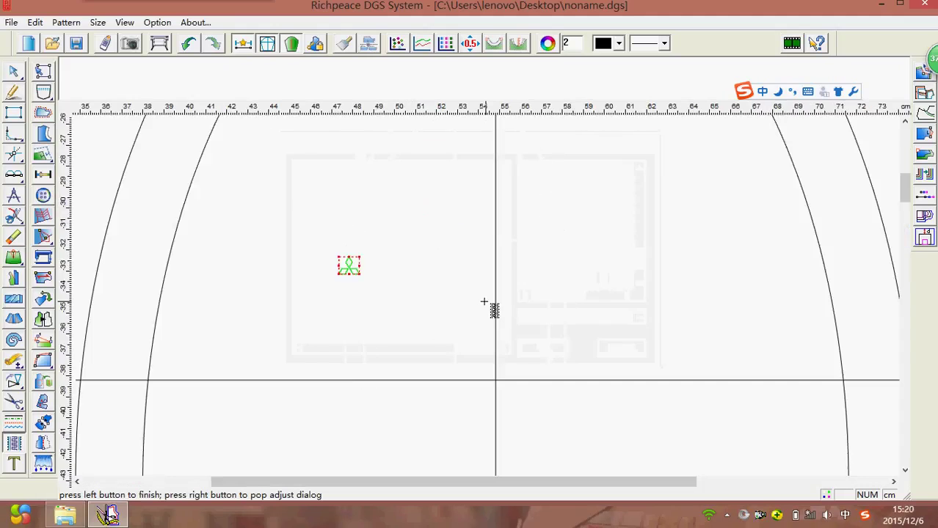
scroll(455, 284, up, 2)
drag(441, 267, 764, 267)
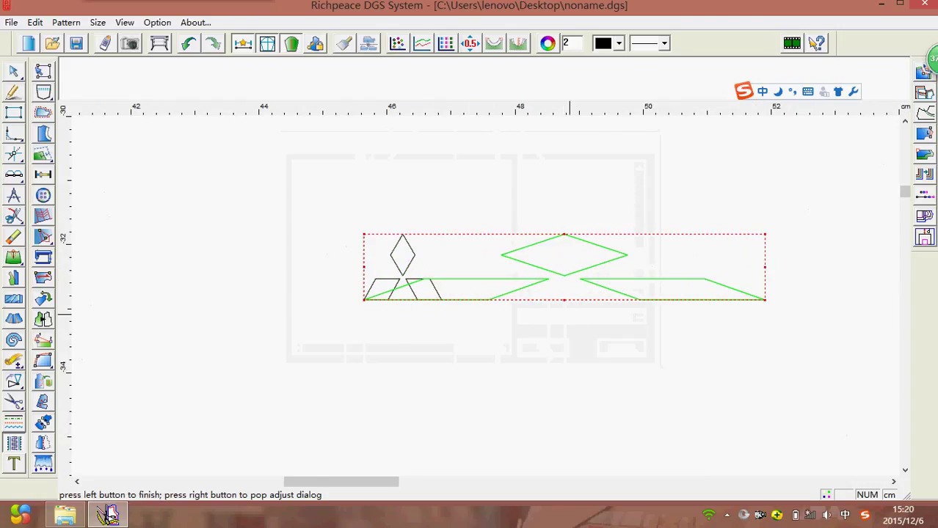
drag(561, 300, 561, 470)
scroll(562, 470, down, 3)
drag(485, 306, 485, 439)
scroll(485, 439, down, 2)
mouse_move(485, 306)
mouse_down()
mouse_move(486, 440)
mouse_move(485, 250)
mouse_move(485, 274)
mouse_up()
scroll(485, 440, down, 2)
mouse_move(499, 230)
mouse_down()
mouse_move(539, 231)
mouse_move(478, 176)
mouse_up()
click(496, 230)
Move the enlarged T043 motif into the arch's upper-left quarter.
scroll(478, 176, up, 1)
drag(485, 300, 477, 294)
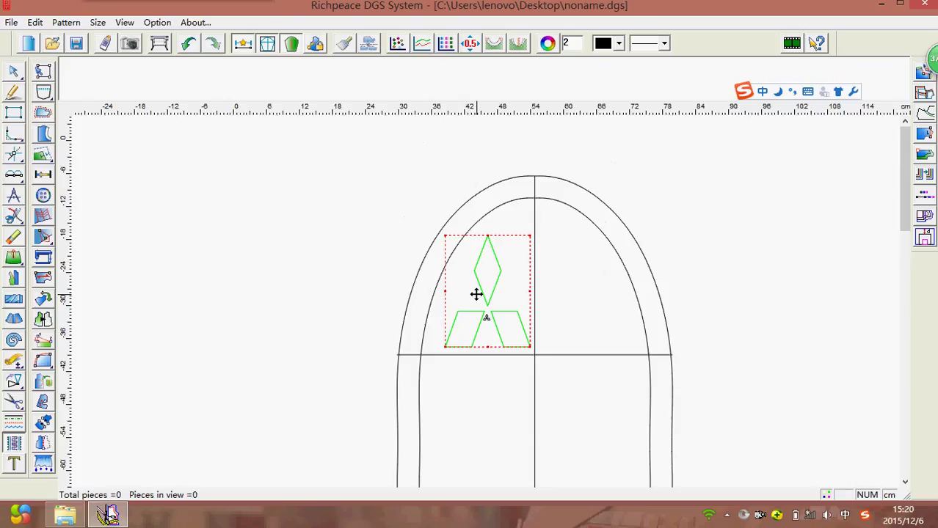
click(580, 317)
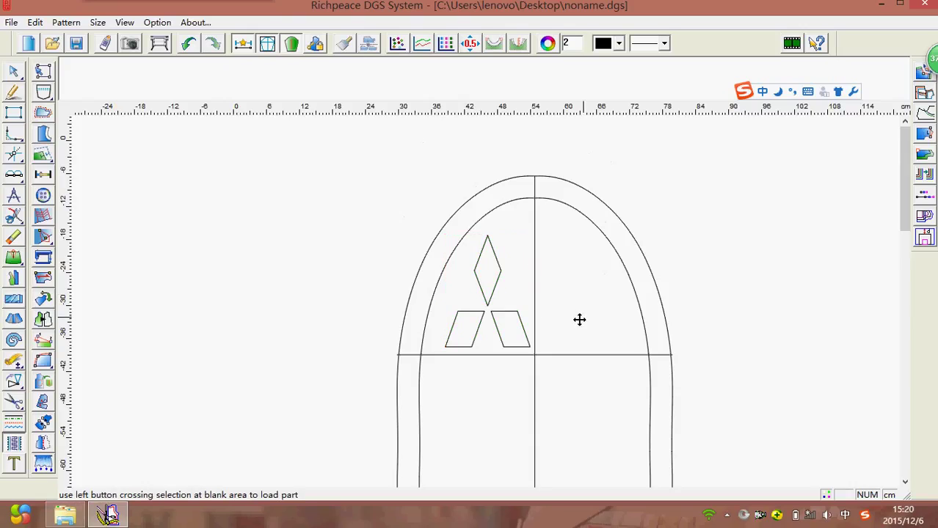
scroll(484, 311, down, 1)
scroll(477, 307, up, 2)
scroll(483, 320, down, 2)
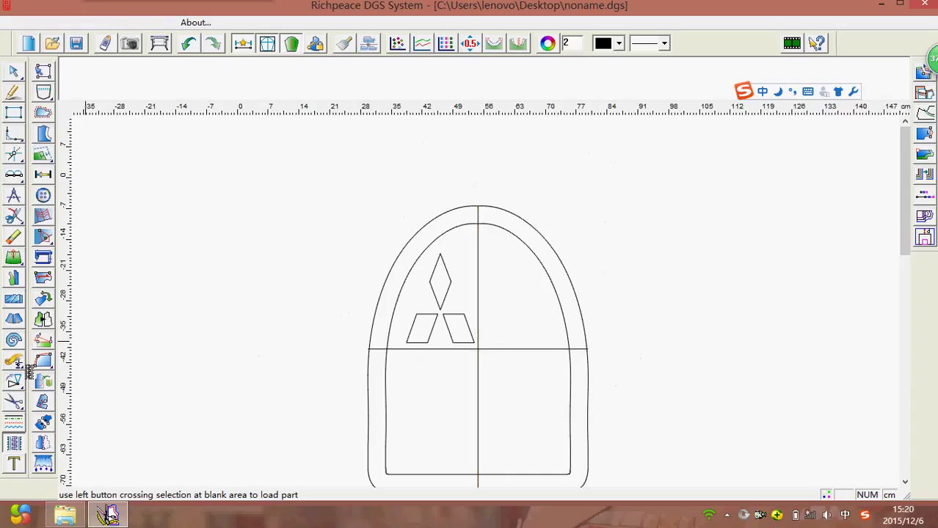
Mirror the diamond and trapezoid motif across the vertical centre line into the upper-right quarter.
click(14, 382)
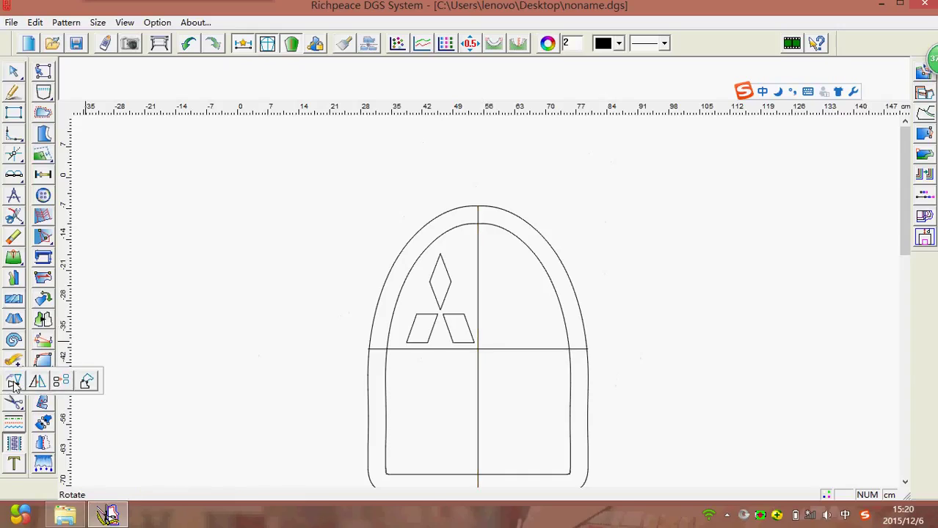
click(86, 379)
click(478, 223)
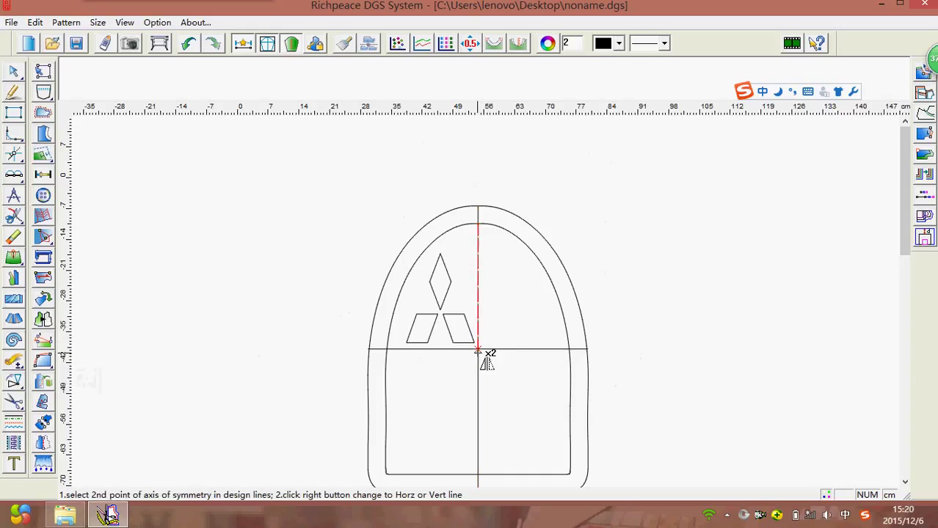
click(477, 349)
drag(426, 264, 474, 346)
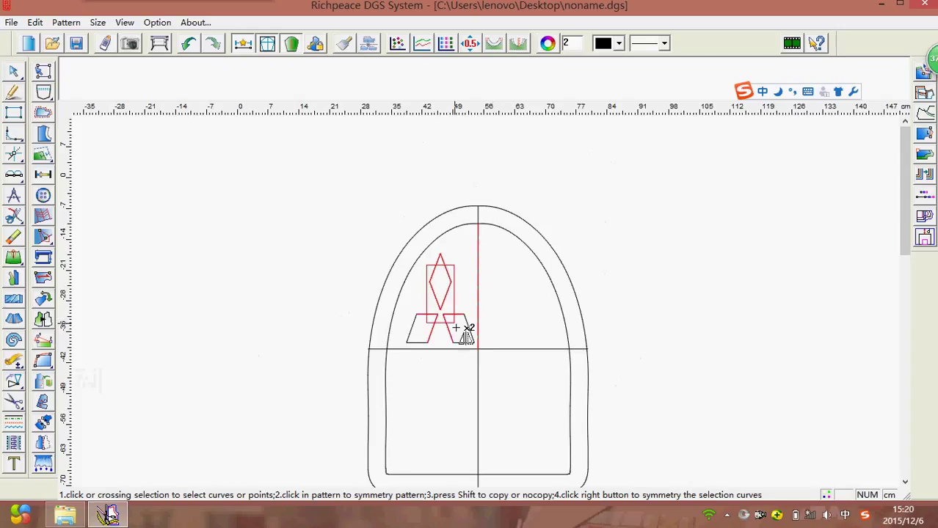
right_click(474, 346)
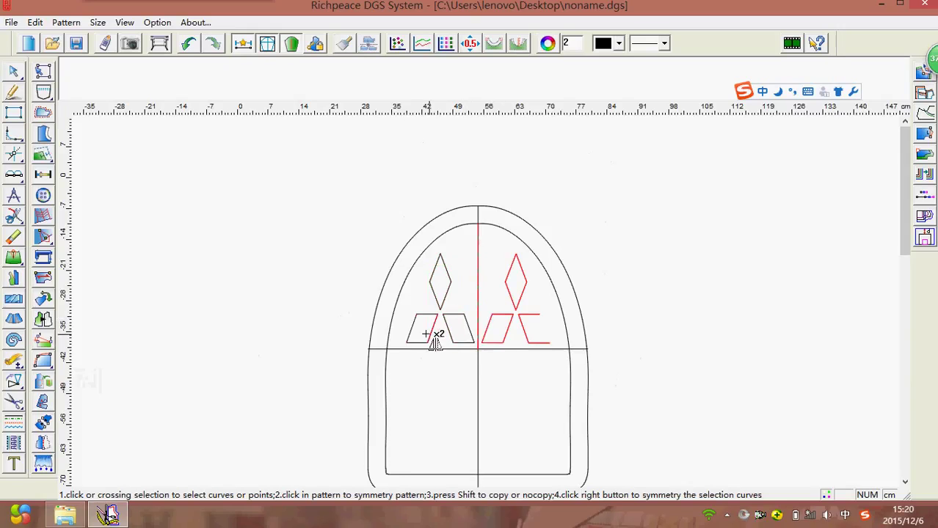
scroll(513, 351, down, 1)
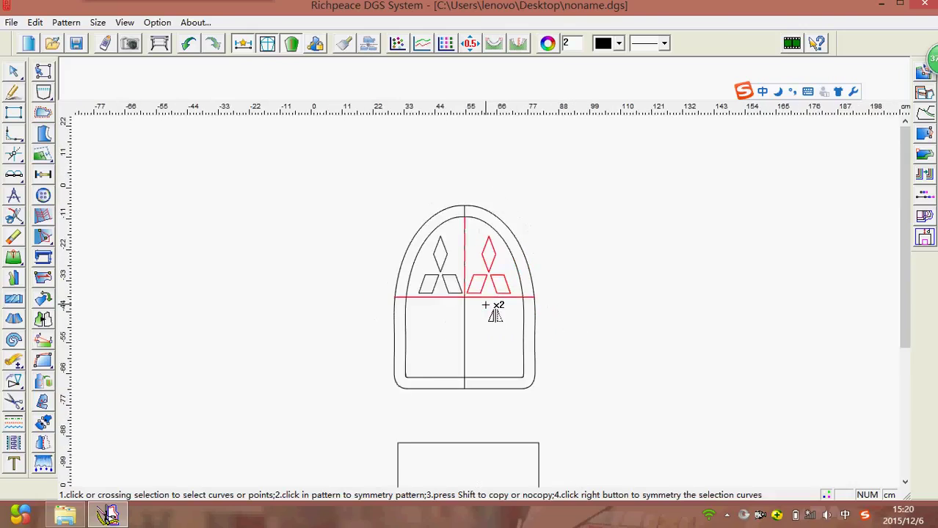
scroll(494, 307, up, 1)
Mirror the upper-left diamond and both left parallelograms below the horizontal centre line.
right_click(398, 293)
click(360, 293)
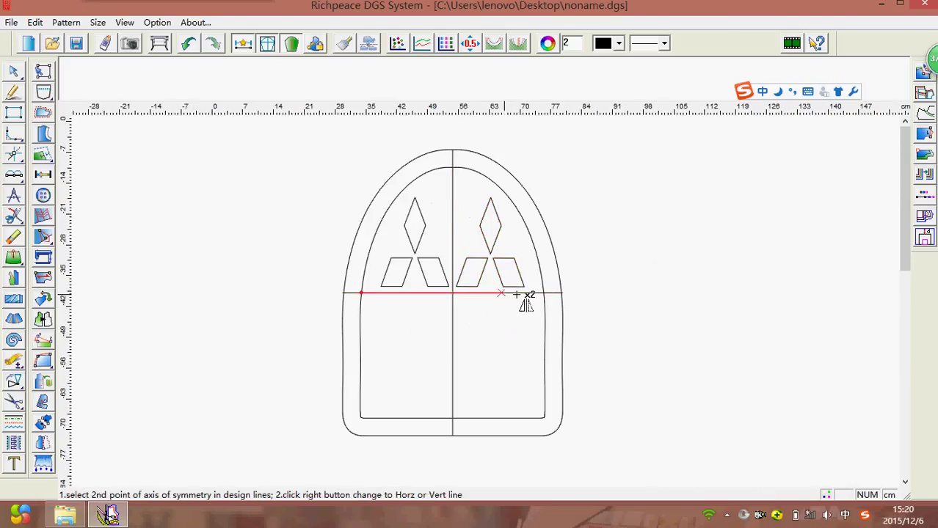
click(543, 293)
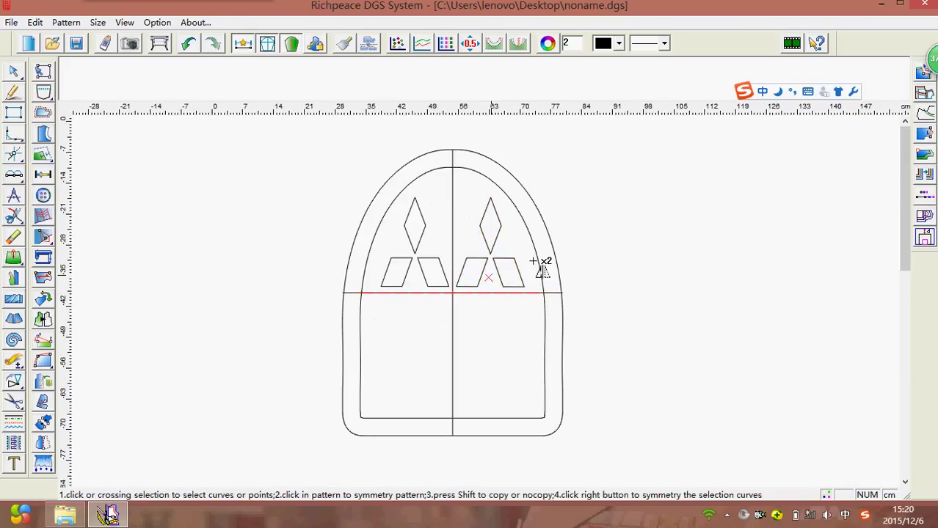
drag(400, 211, 428, 233)
right_click(428, 234)
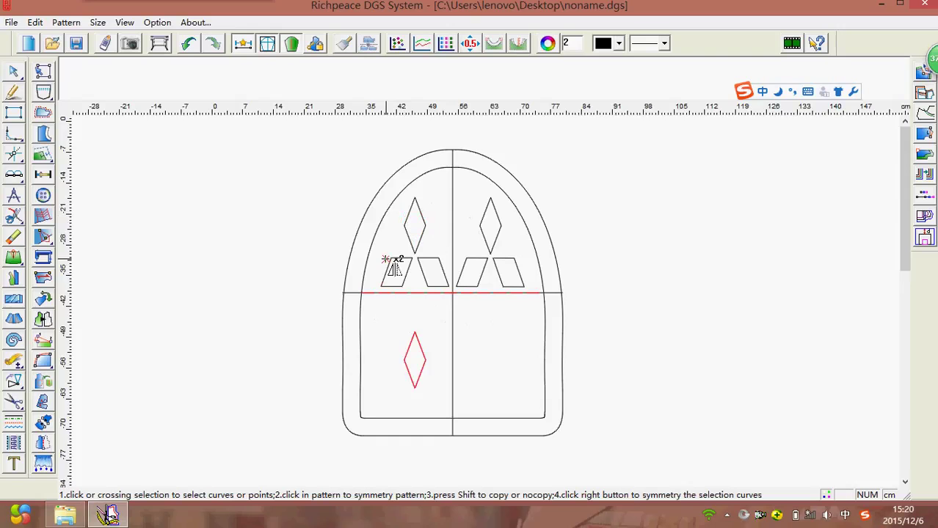
drag(384, 258, 415, 286)
right_click(417, 285)
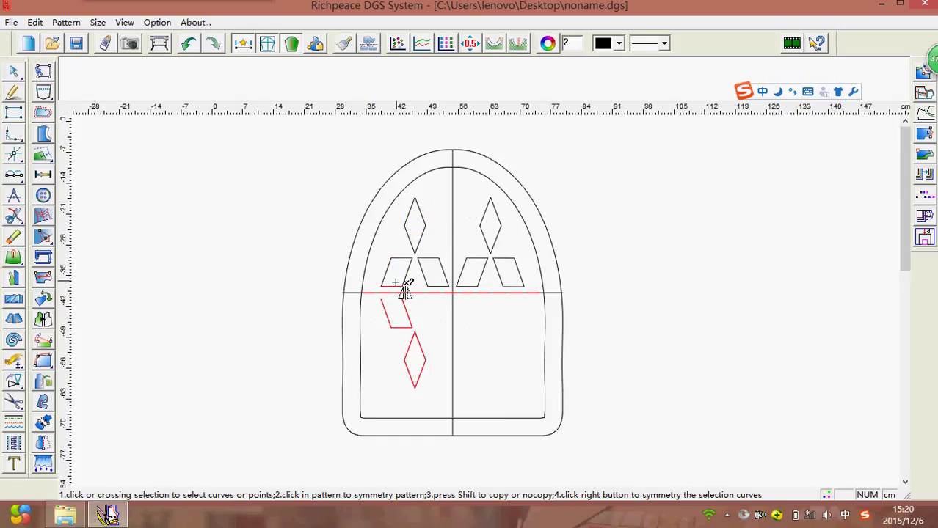
drag(416, 254, 455, 293)
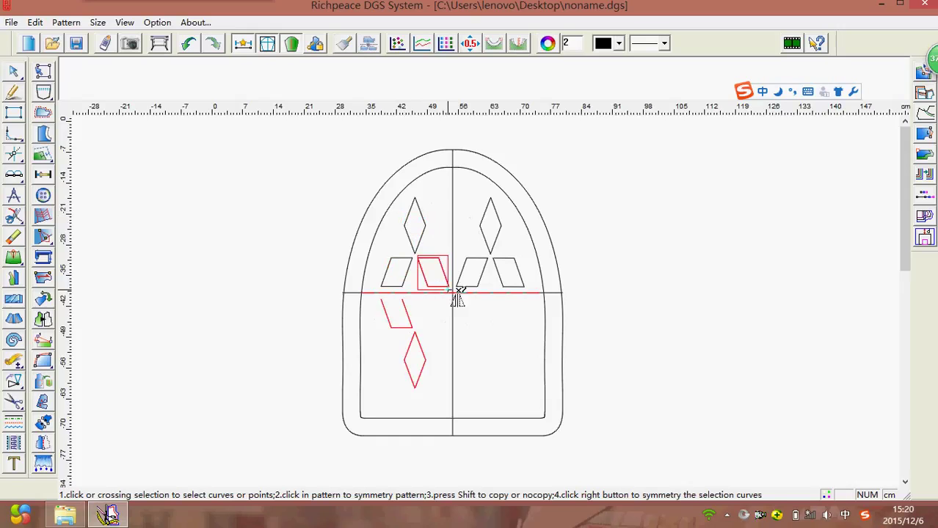
right_click(458, 288)
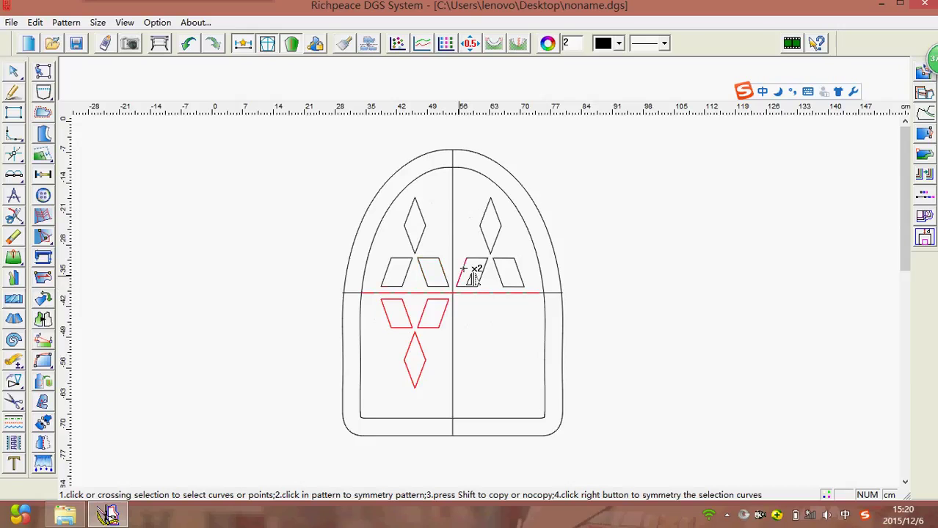
Mirror the upper-right diamond and its parallelogram below the horizontal centre line.
click(502, 225)
right_click(504, 238)
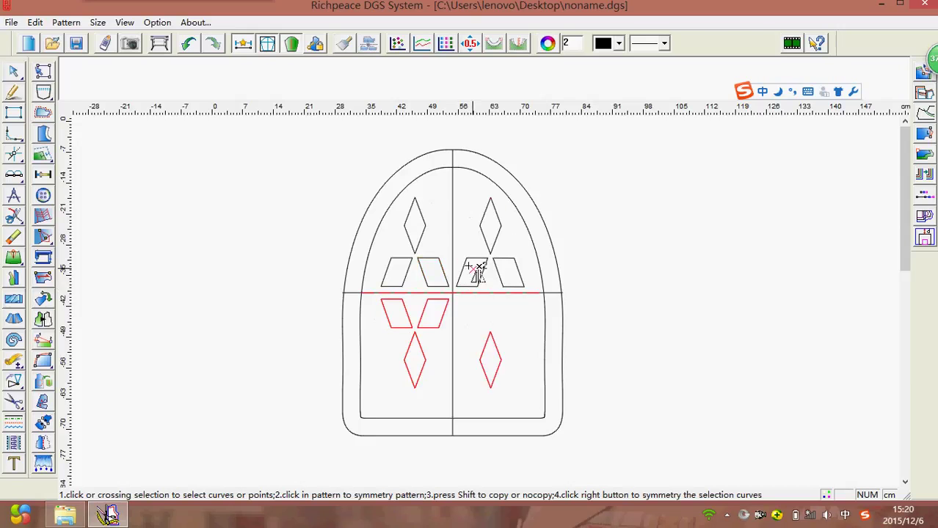
drag(460, 259, 504, 287)
right_click(504, 288)
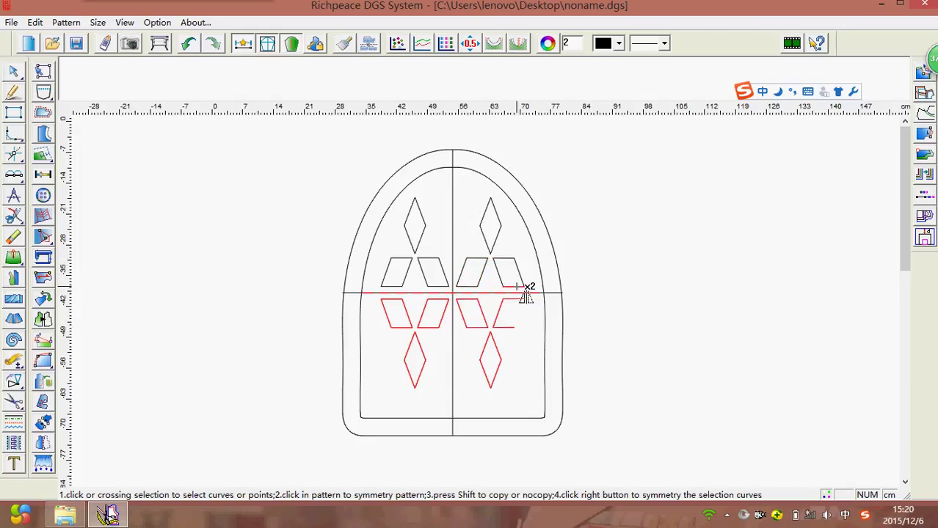
right_click(650, 216)
Zoom in on the plain square outline below the arched window design.
scroll(487, 309, down, 2)
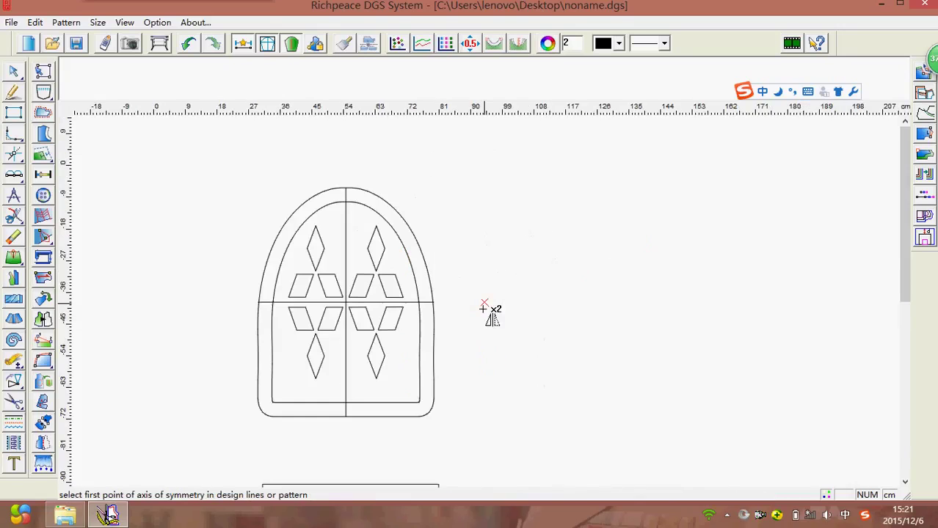
scroll(447, 367, down, 2)
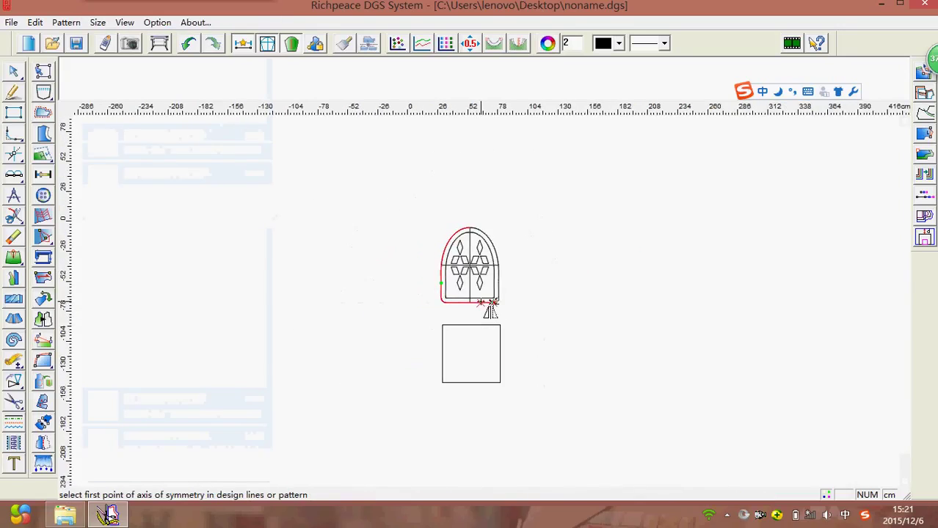
scroll(489, 307, up, 2)
scroll(486, 330, down, 2)
scroll(484, 346, up, 2)
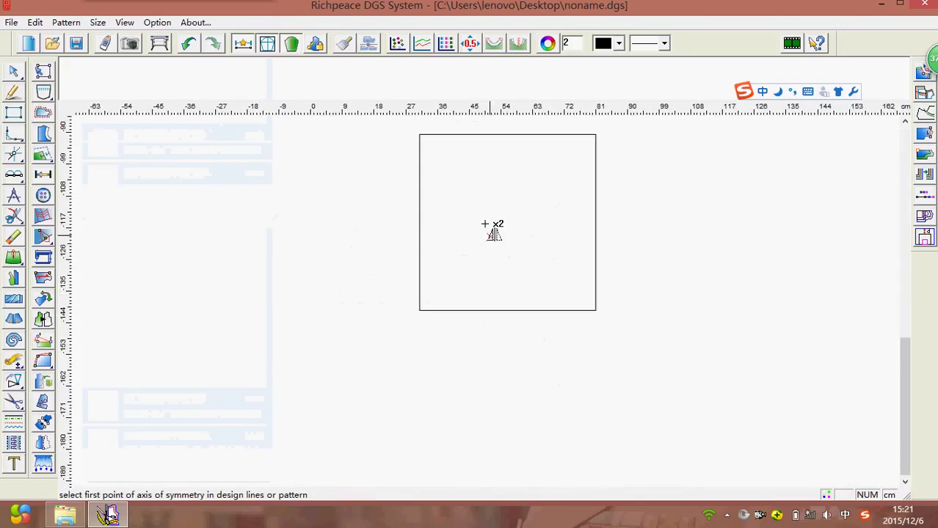
scroll(484, 204, down, 1)
scroll(492, 308, up, 1)
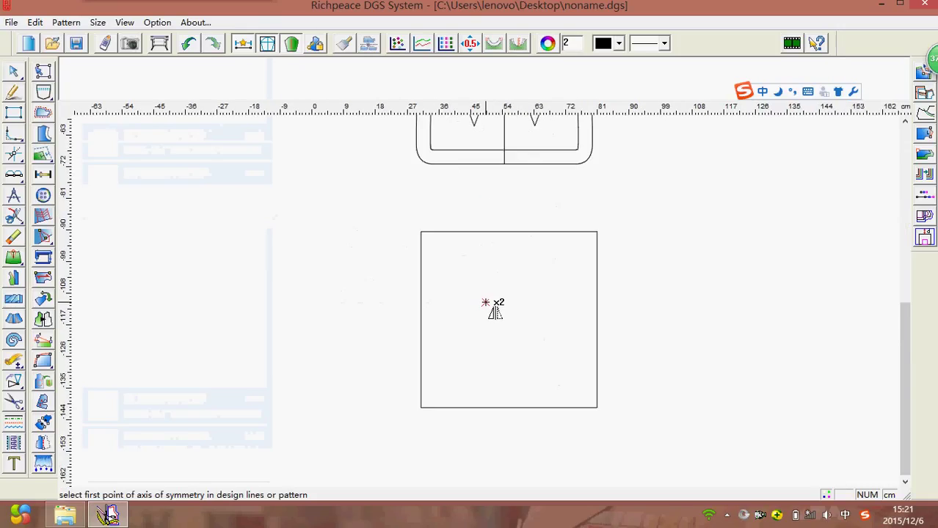
right_click(283, 265)
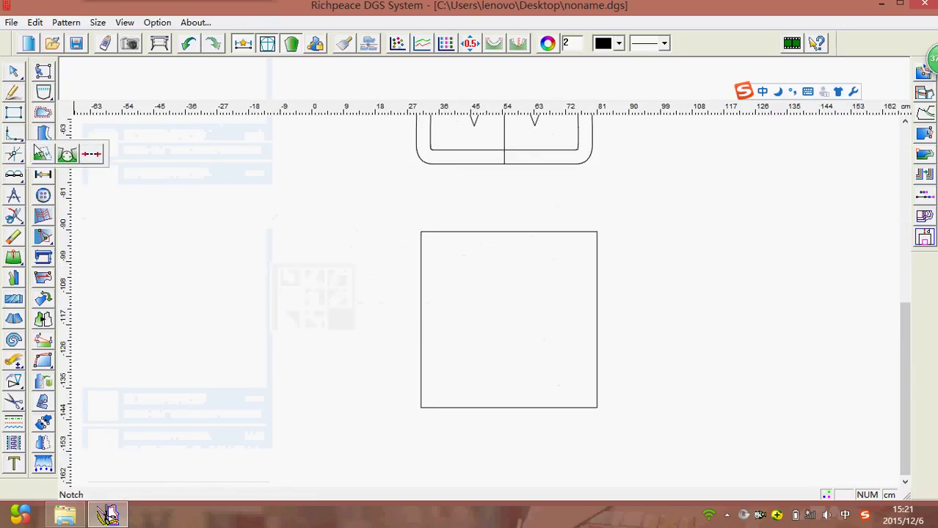
Round the top-left and bottom-left corners of the square with 10 cm arc corners.
click(14, 137)
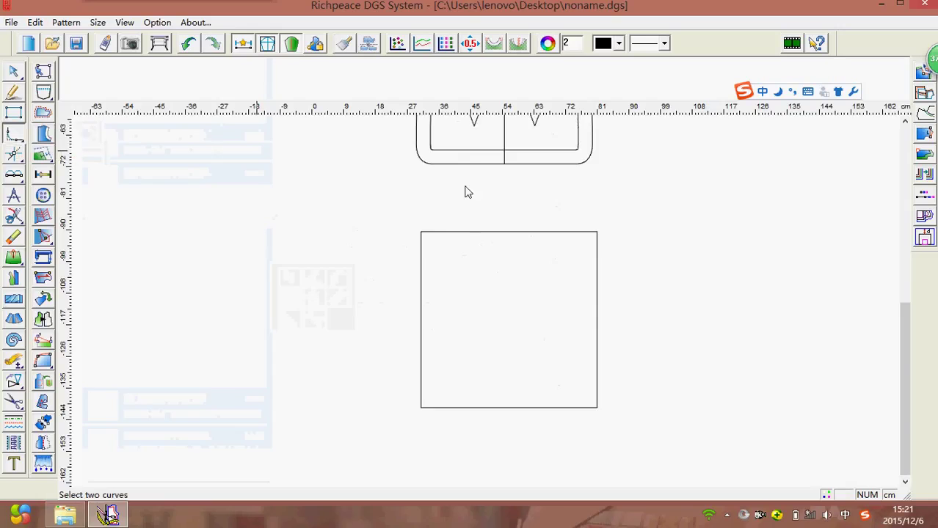
click(427, 264)
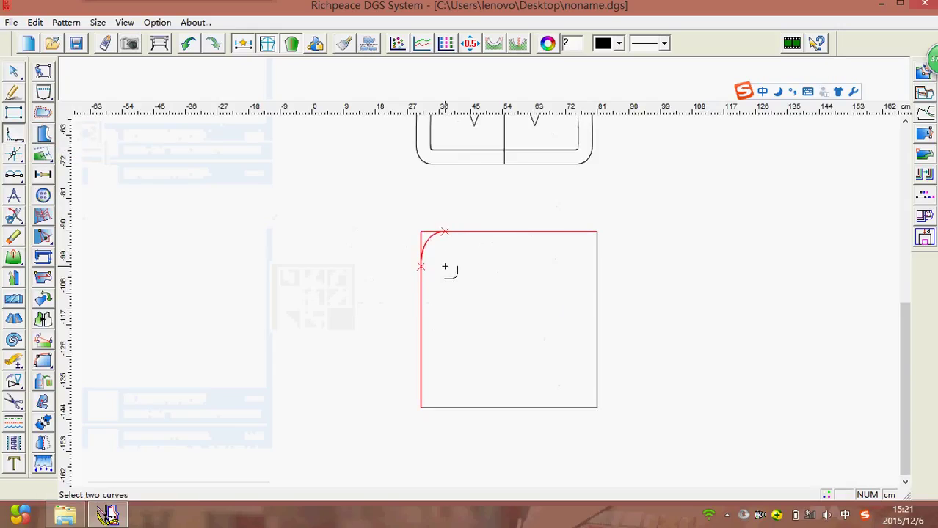
click(444, 267)
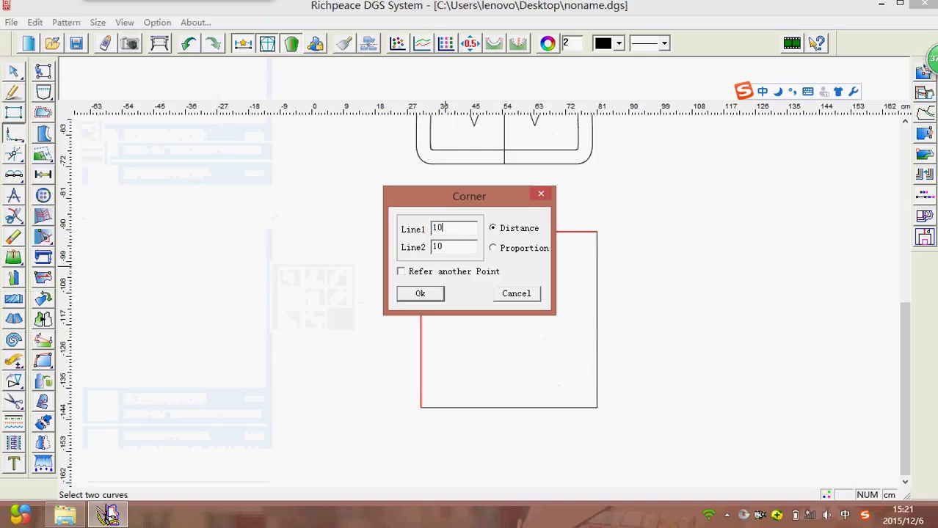
click(421, 293)
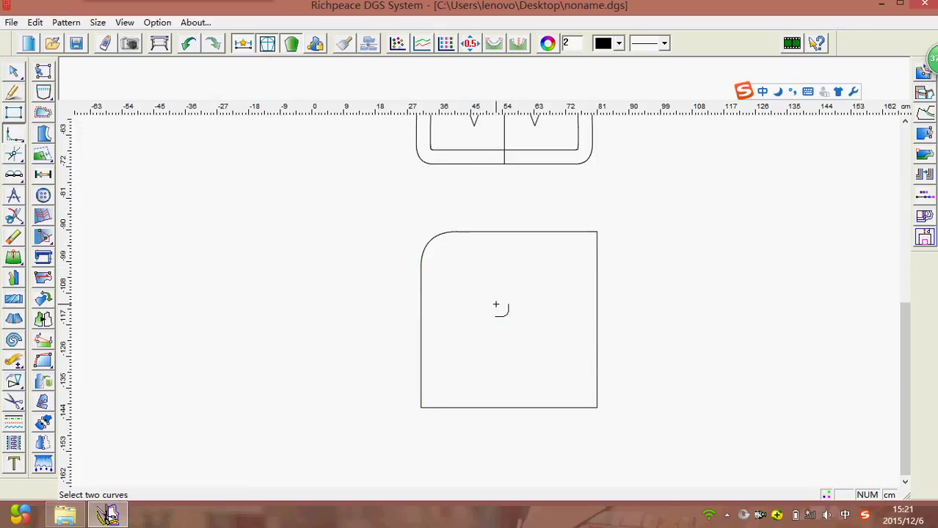
click(444, 407)
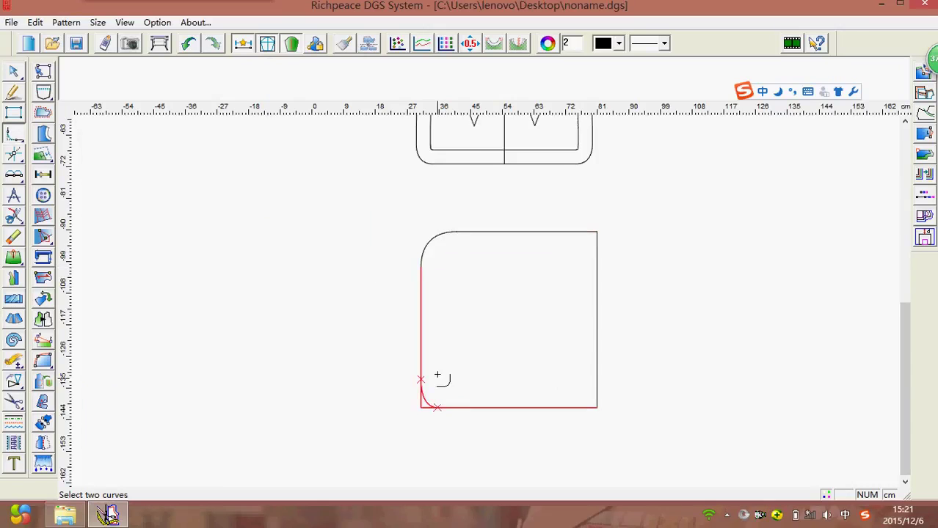
click(453, 386)
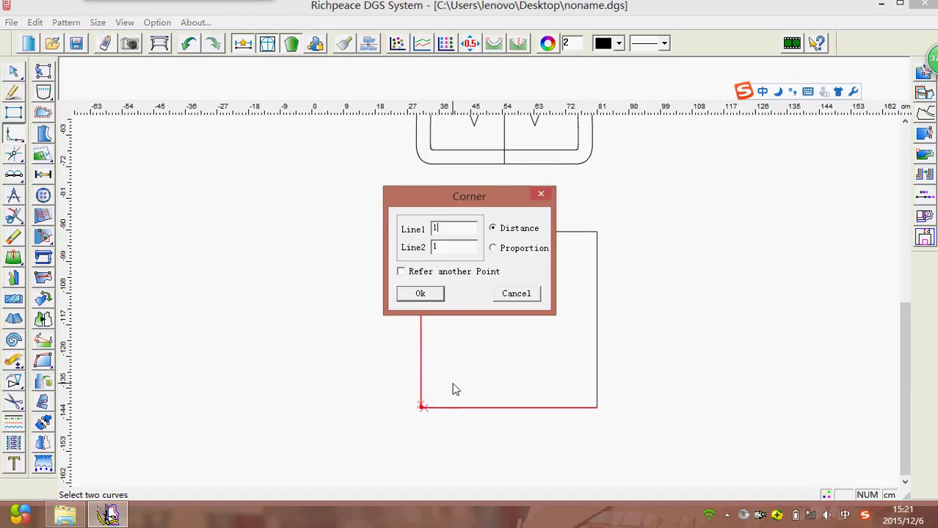
text(9)
key(BackSpace)
click(420, 297)
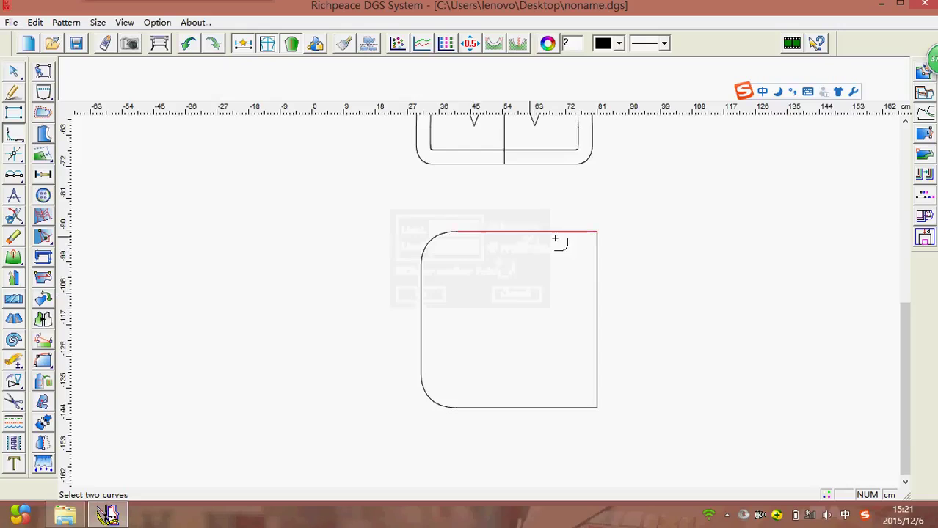
Round the top-right and bottom-right corners with the same 10 cm arc corners.
click(564, 265)
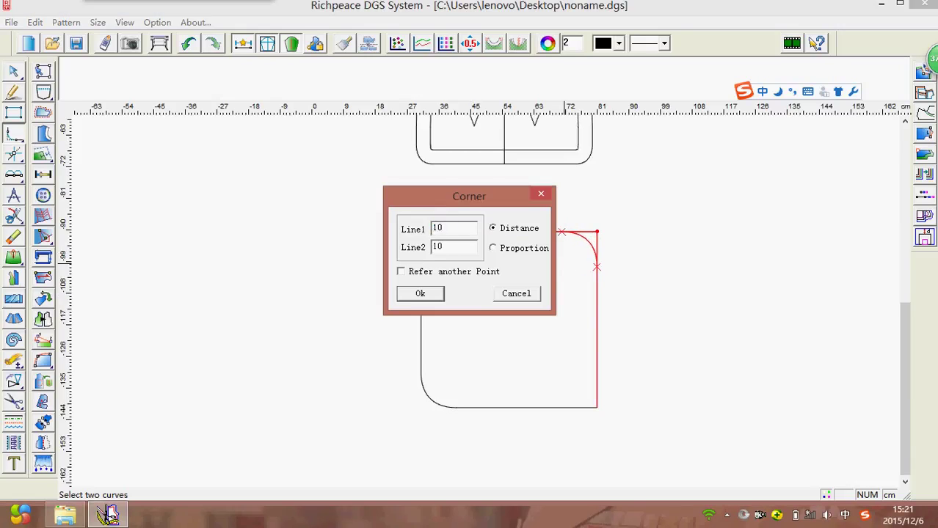
key(Return)
click(549, 408)
click(595, 377)
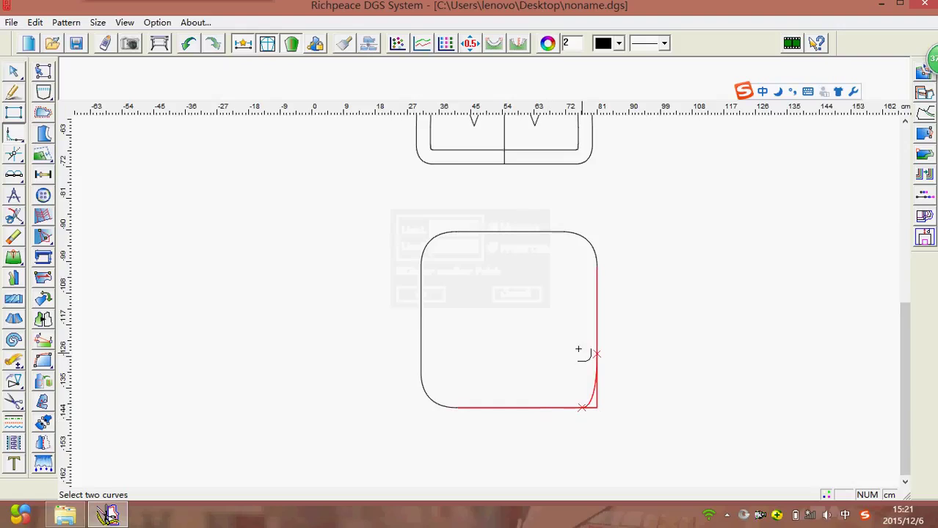
click(574, 375)
text(10)
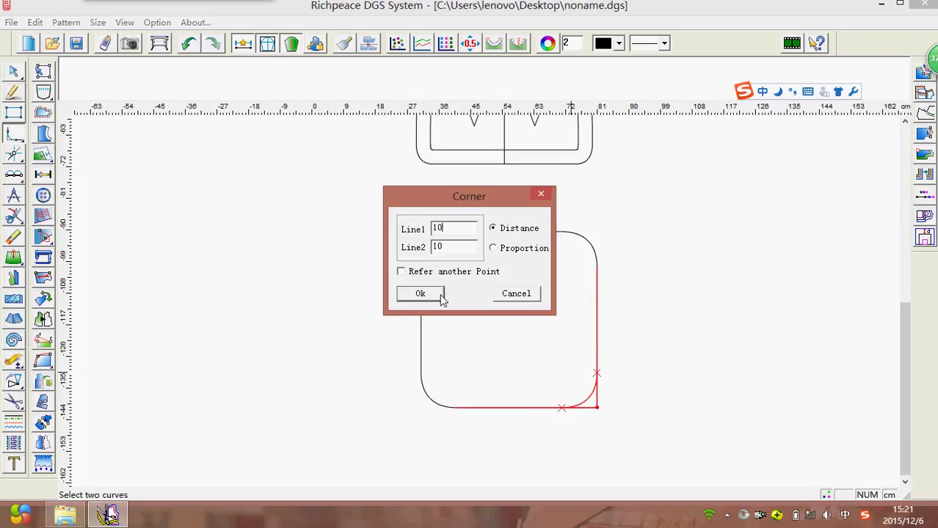
click(420, 293)
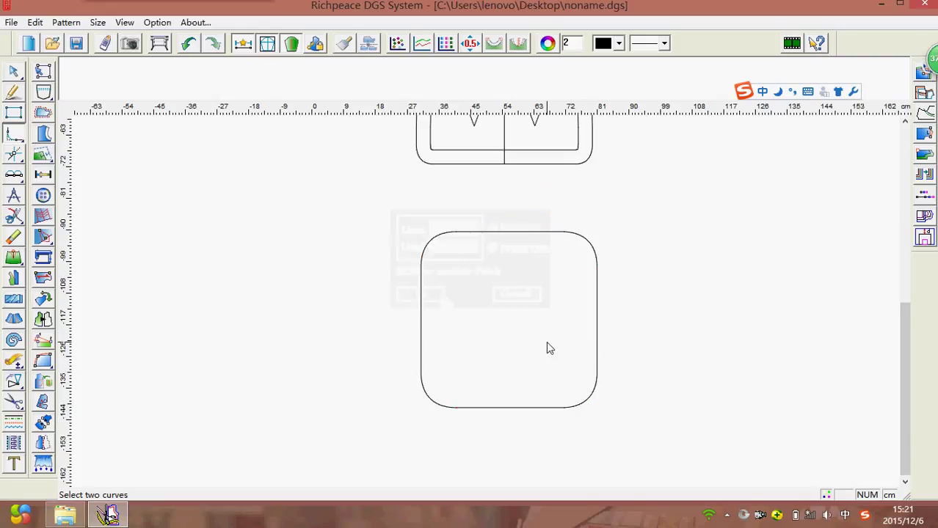
right_click(270, 271)
click(305, 281)
scroll(481, 234, up, 1)
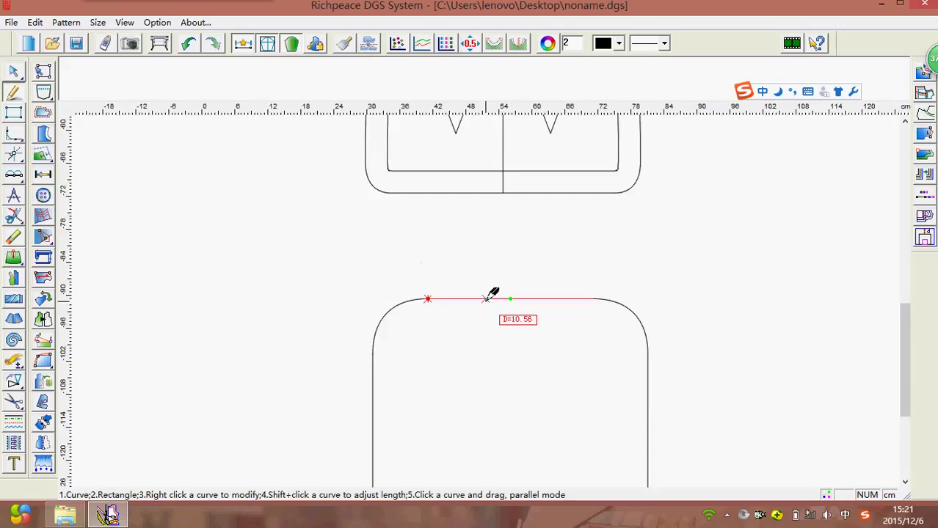
scroll(470, 308, up, 2)
scroll(460, 317, down, 2)
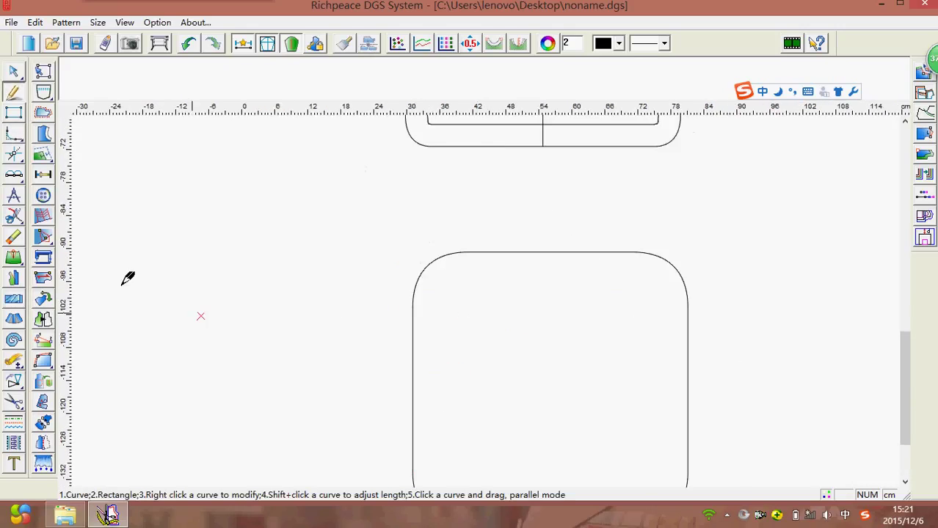
click(13, 217)
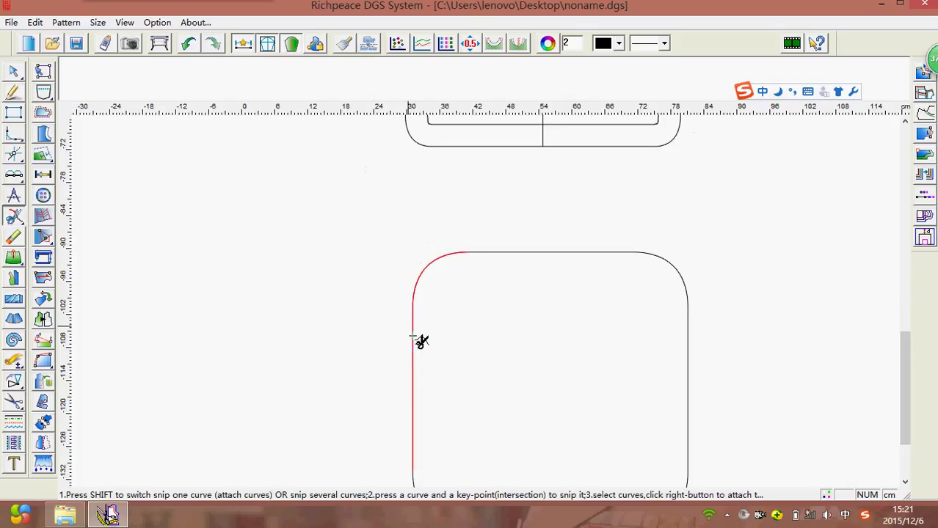
scroll(480, 313, down, 2)
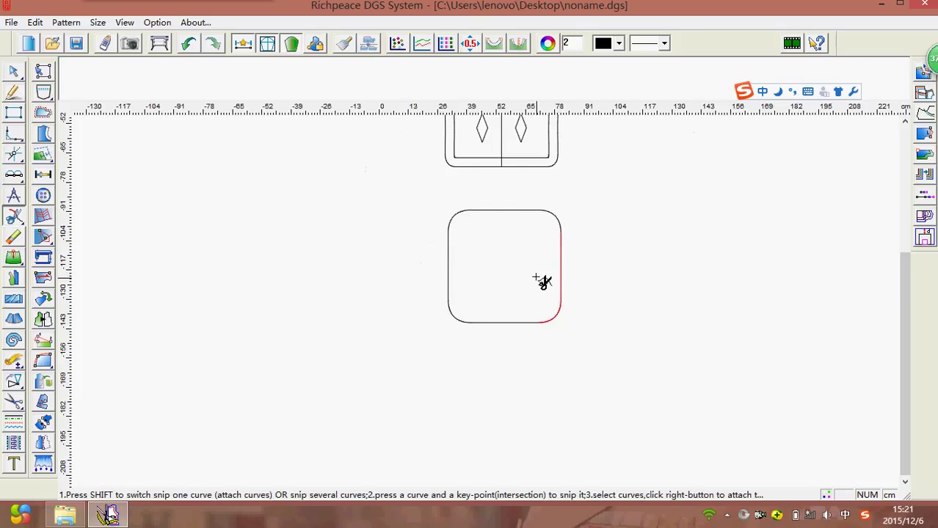
scroll(493, 308, up, 1)
scroll(513, 286, up, 1)
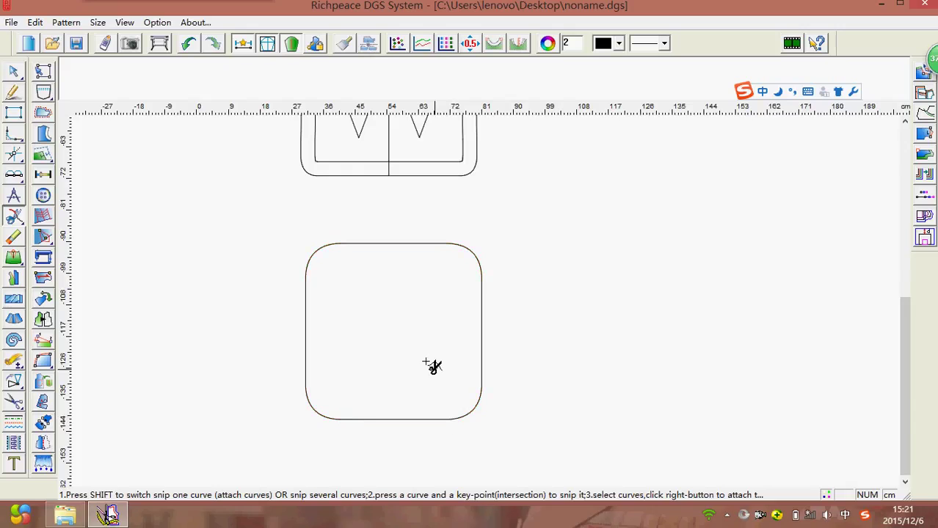
Add an inner outline running parallel 4 cm inside the rounded square.
right_click(212, 283)
click(248, 295)
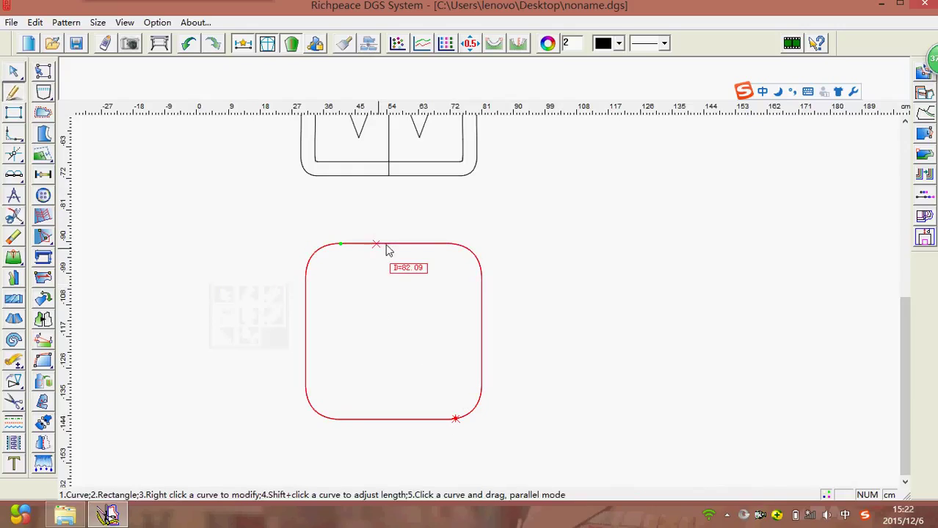
scroll(387, 236, up, 2)
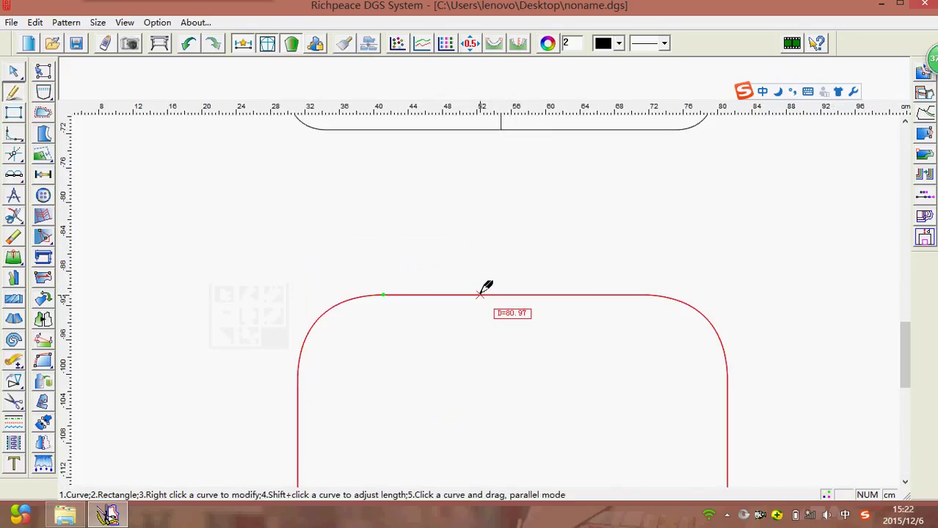
drag(489, 298, 486, 329)
scroll(484, 304, down, 2)
scroll(485, 305, down, 1)
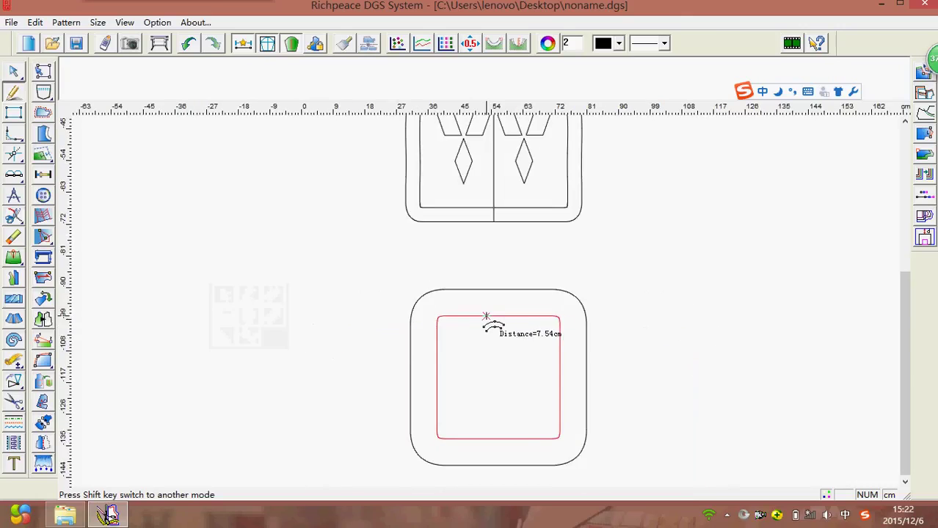
click(476, 312)
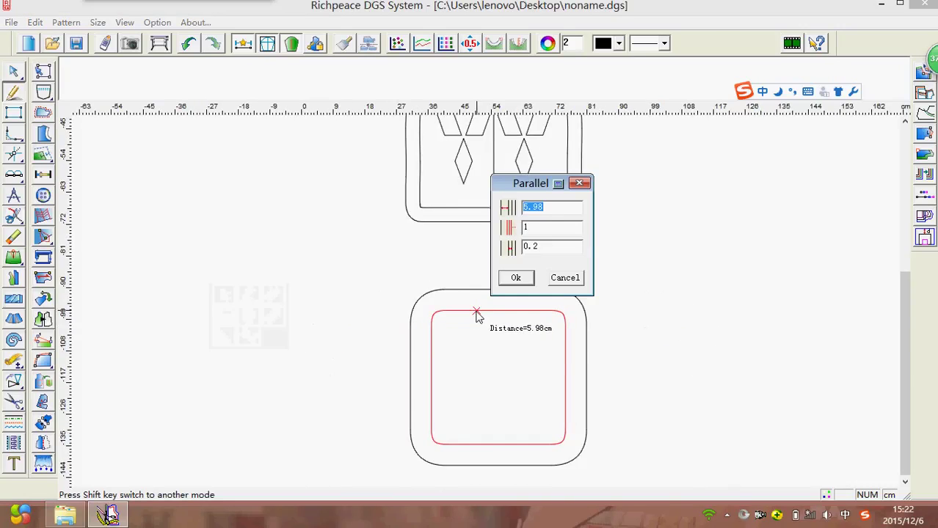
text(4)
click(516, 277)
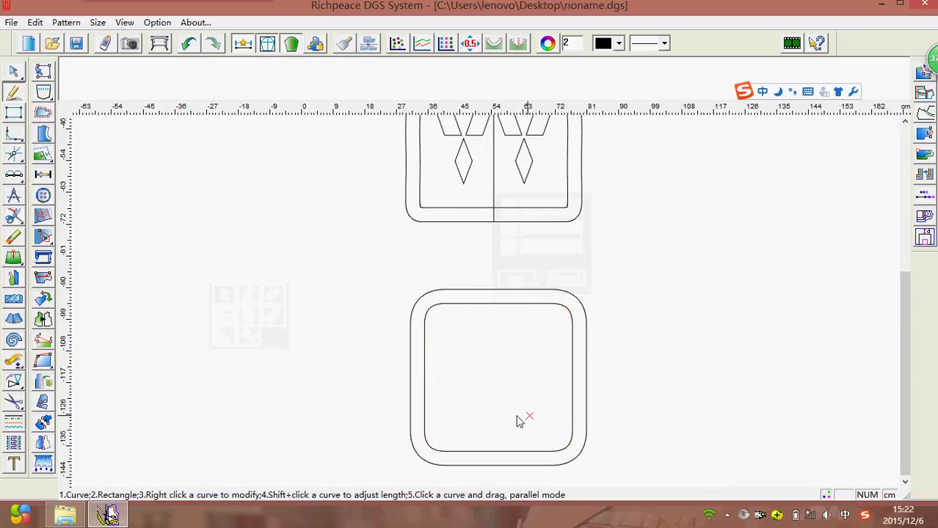
With the curve tool active again, mark a point on the inner outline.
scroll(494, 293, up, 1)
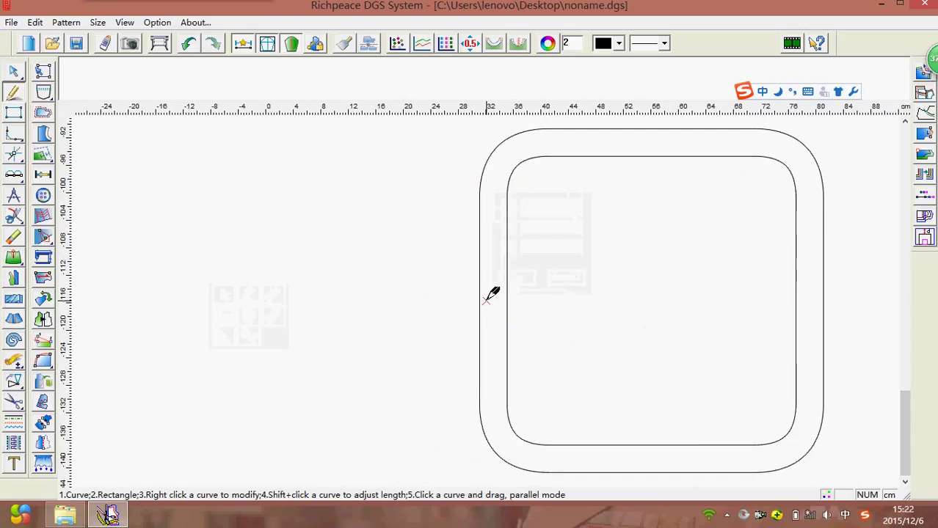
scroll(505, 295, up, 1)
scroll(505, 295, down, 2)
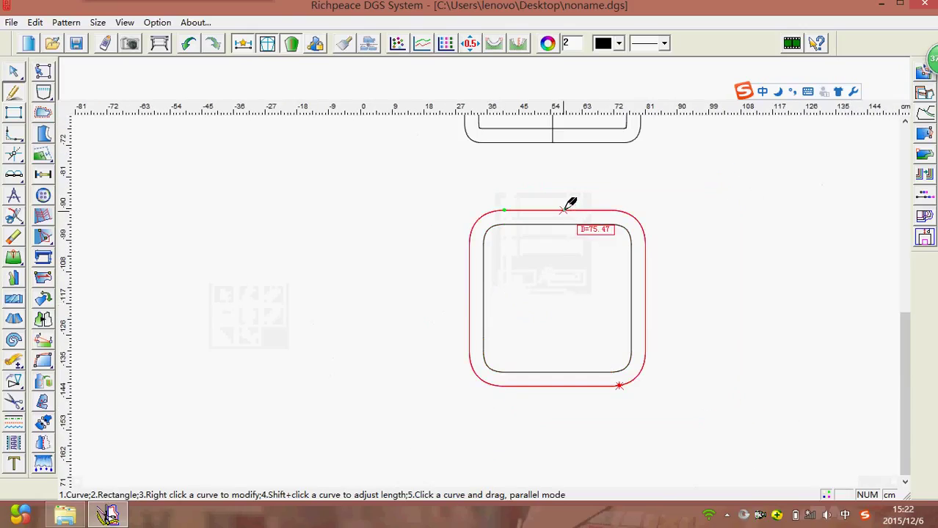
right_click(407, 259)
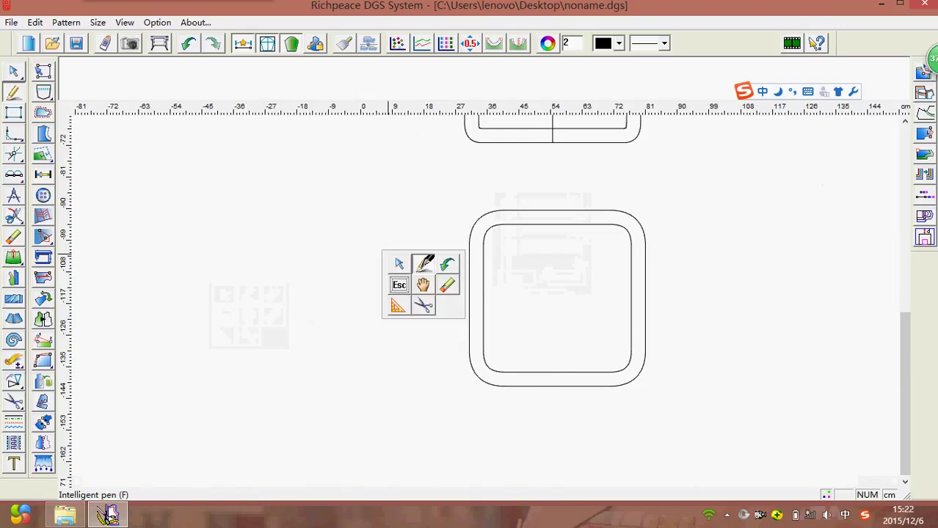
click(422, 267)
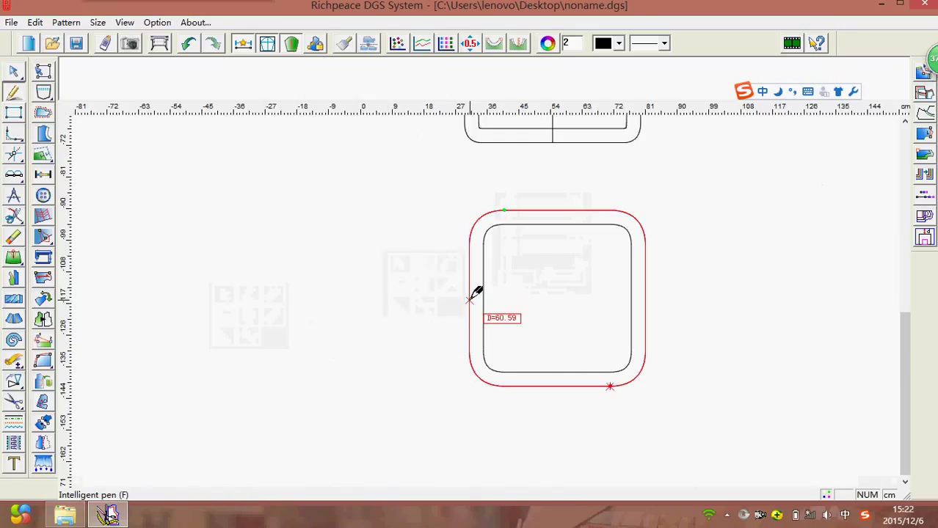
scroll(478, 292, up, 3)
scroll(478, 294, down, 2)
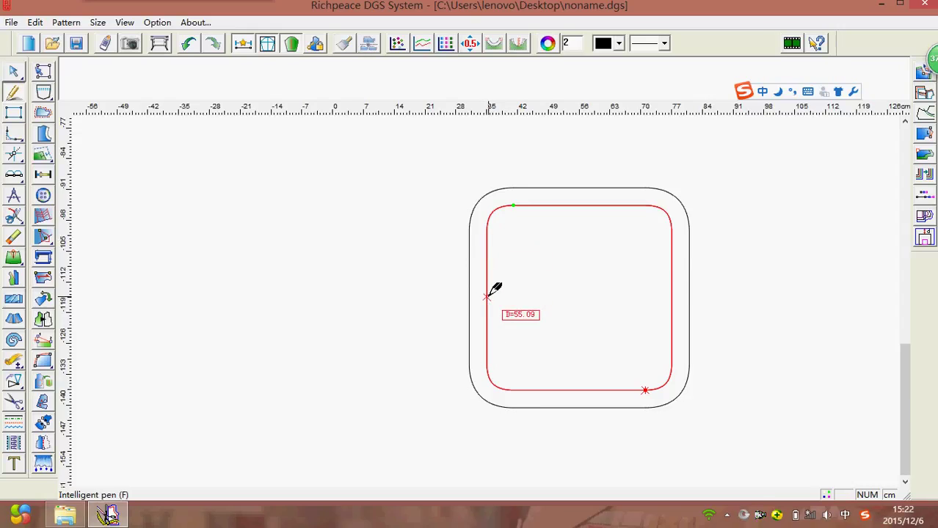
click(487, 296)
Draw the horizontal centre line across the rounded square, using point position length 55.
text(55)
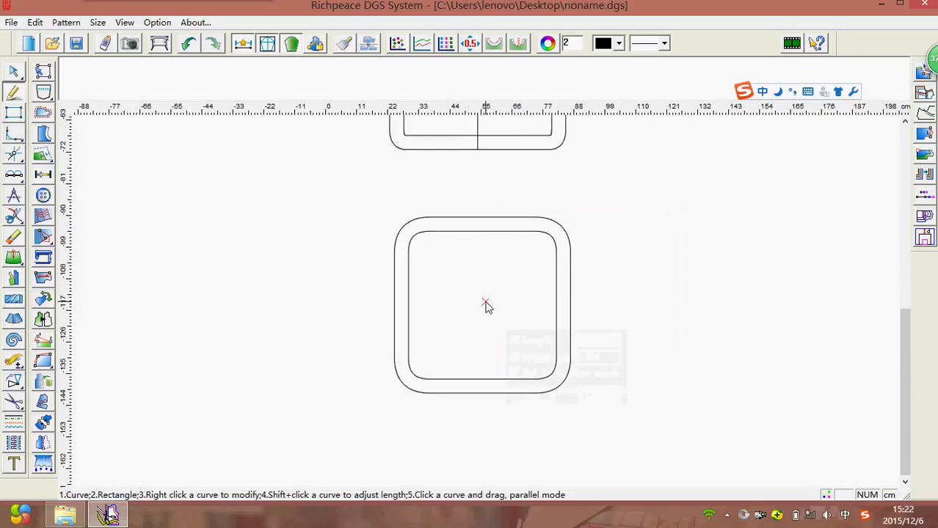
scroll(460, 303, up, 3)
click(340, 305)
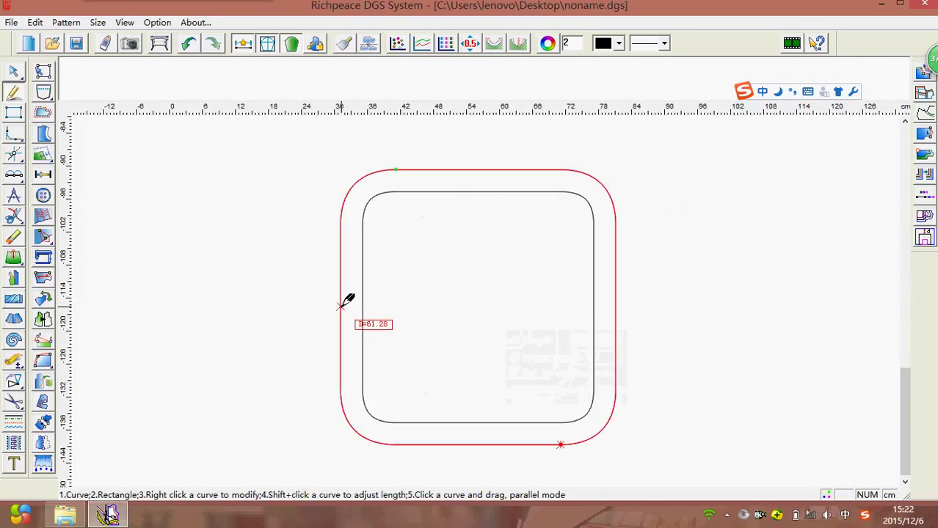
click(341, 305)
click(385, 279)
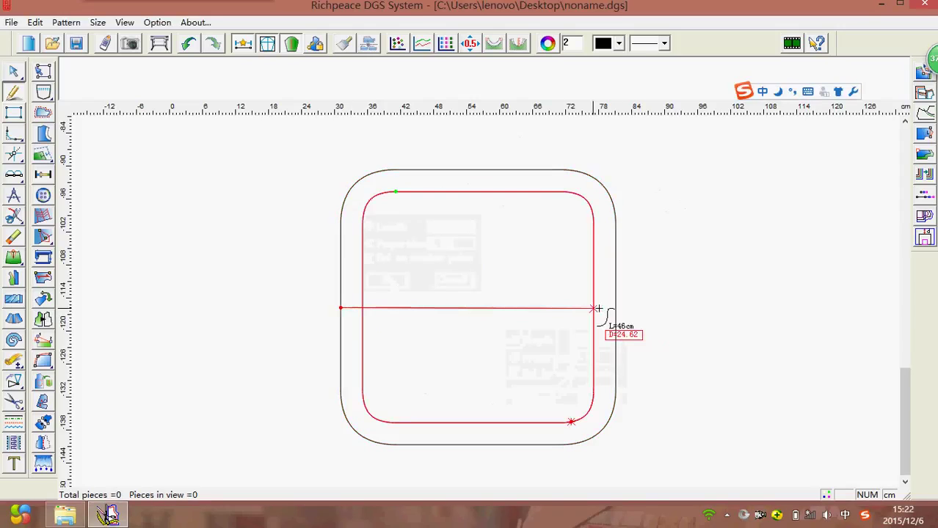
click(616, 308)
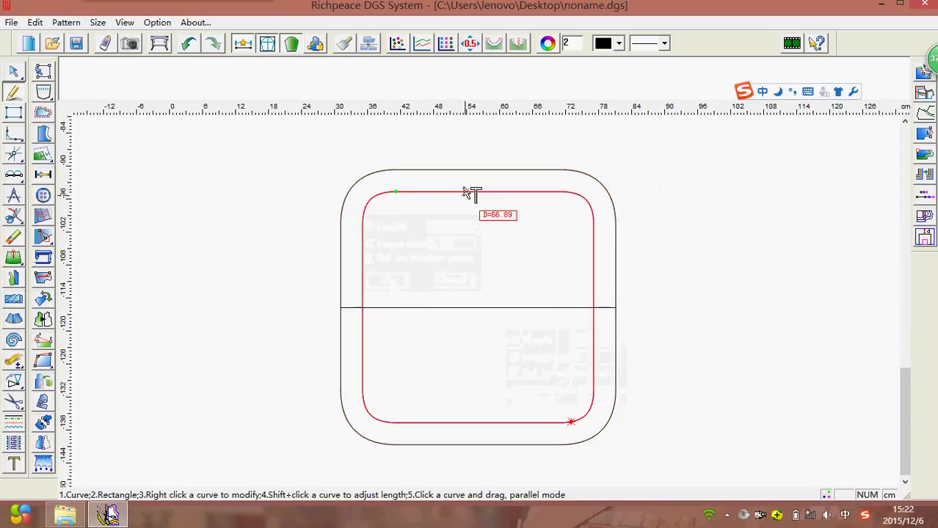
Draw the vertical centre line from the top outline to the bottom outline.
click(479, 170)
click(517, 269)
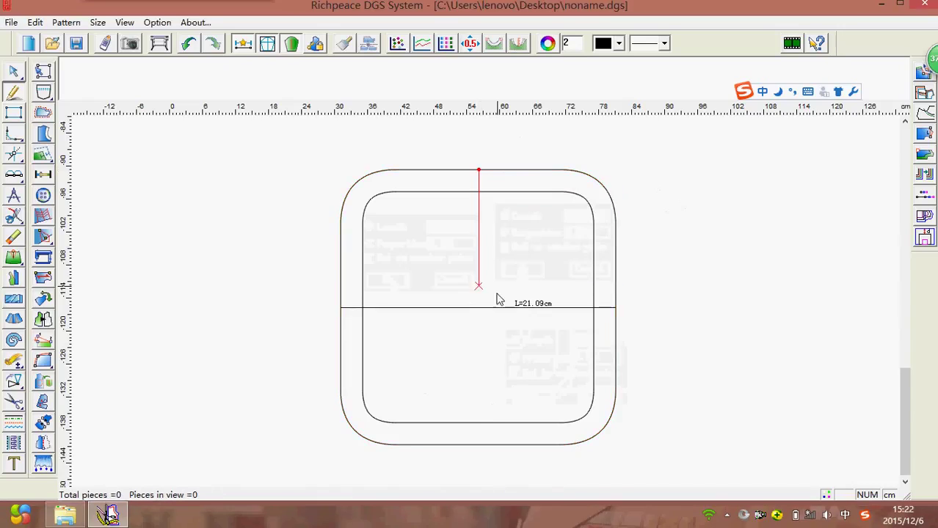
click(494, 446)
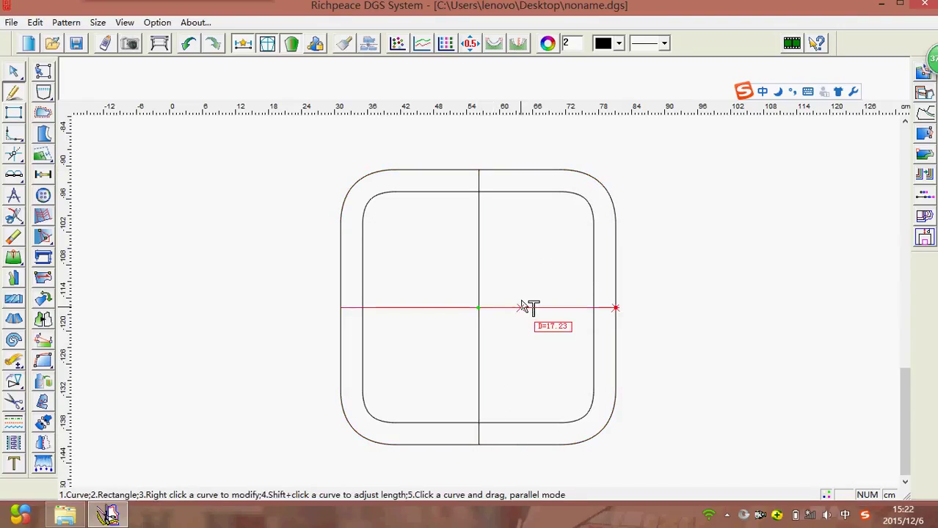
right_click(554, 238)
scroll(491, 294, down, 3)
scroll(486, 299, up, 2)
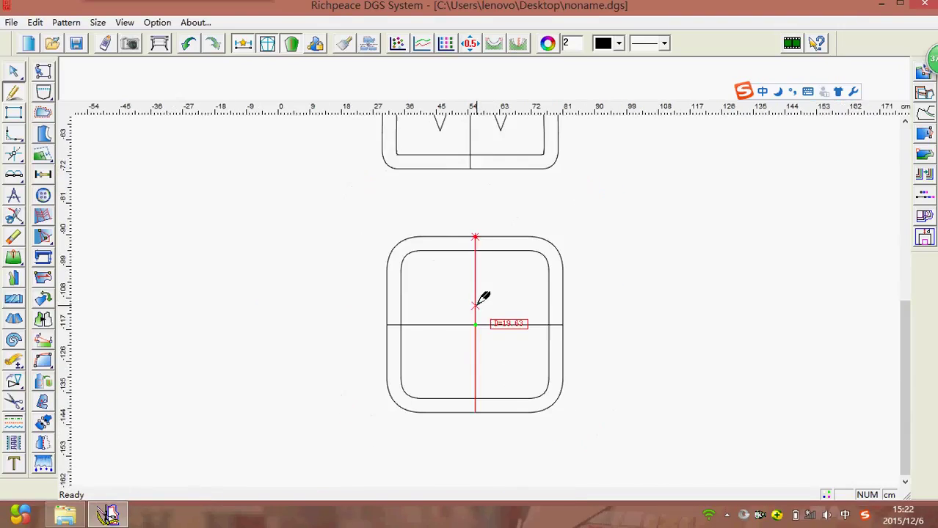
scroll(490, 303, down, 1)
scroll(496, 293, down, 1)
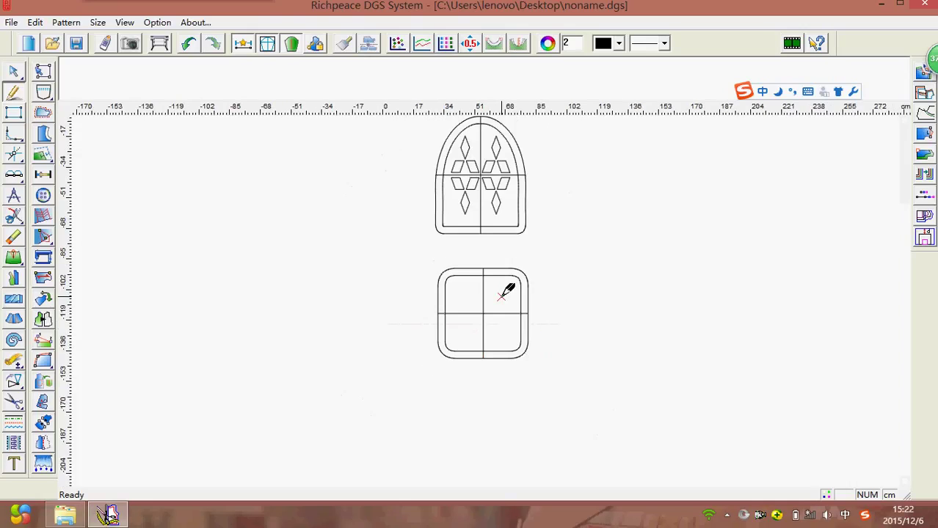
scroll(497, 295, up, 1)
scroll(499, 299, up, 2)
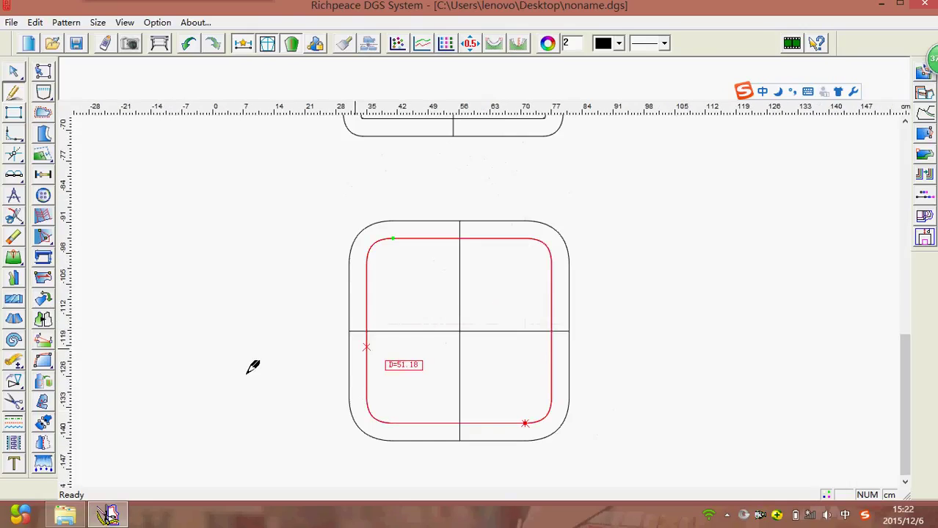
scroll(492, 295, up, 1)
scroll(484, 304, up, 1)
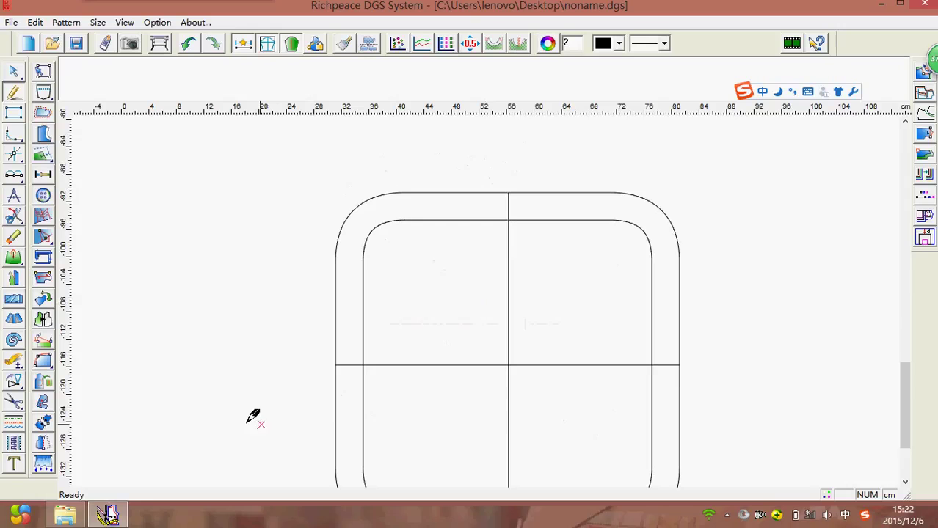
Select the dashed line style in the Set curve color and type tool.
click(13, 424)
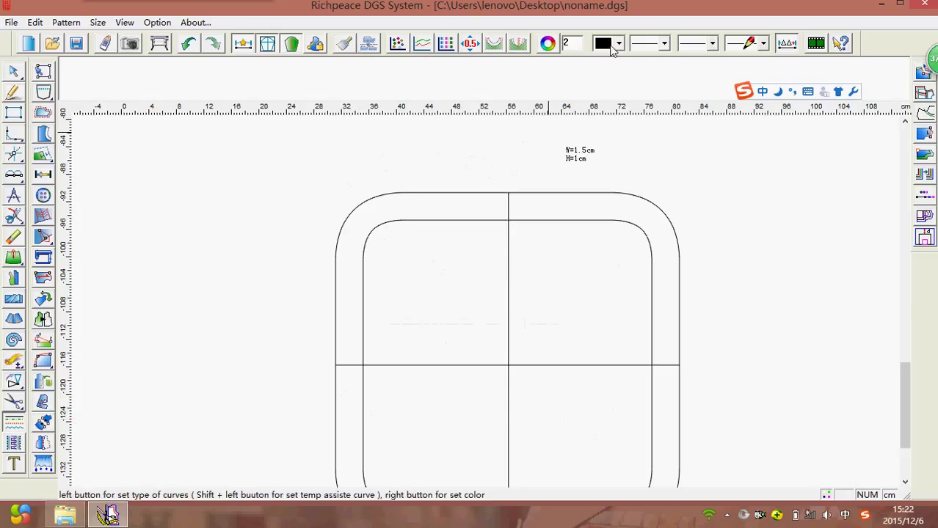
click(664, 44)
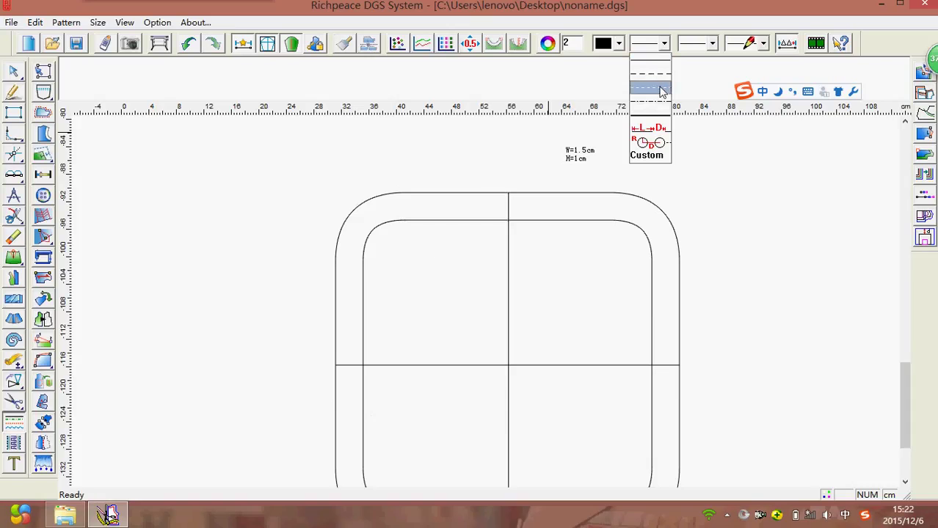
click(659, 78)
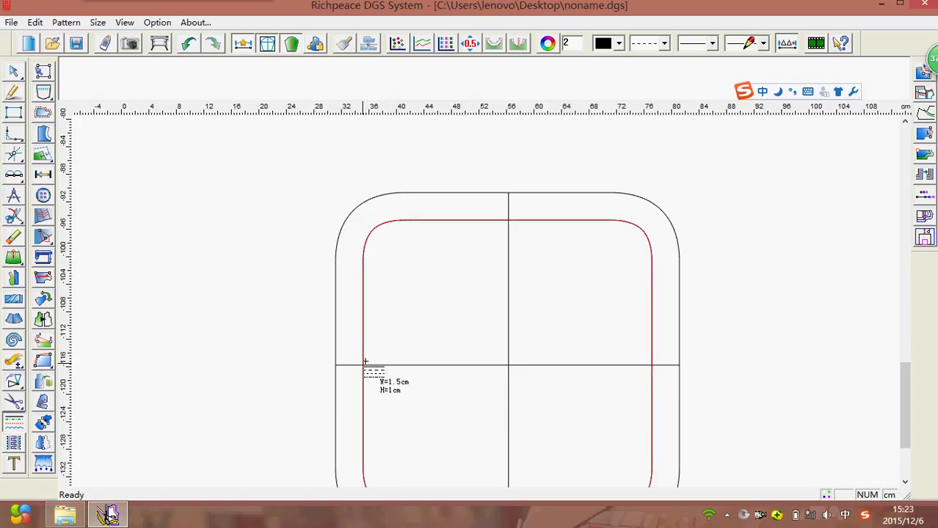
Draw the first dashed vertical line with the Intelligent pen, offset 4 cm, spanning the inner outline.
scroll(268, 318, up, 1)
right_click(263, 311)
click(307, 325)
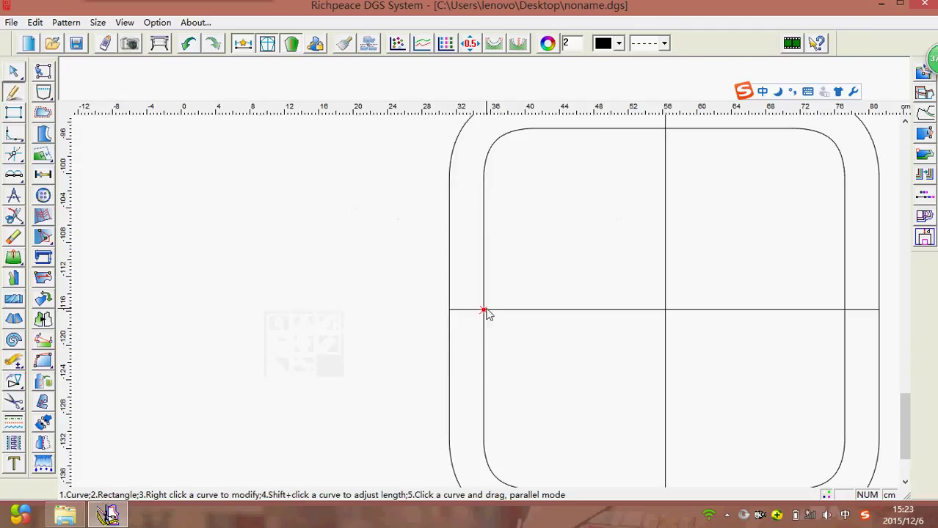
key(Return)
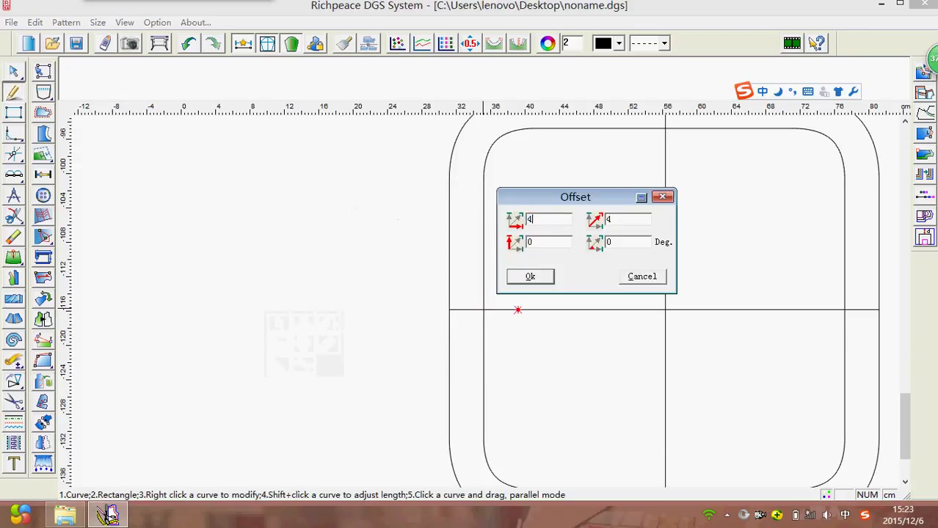
key(Return)
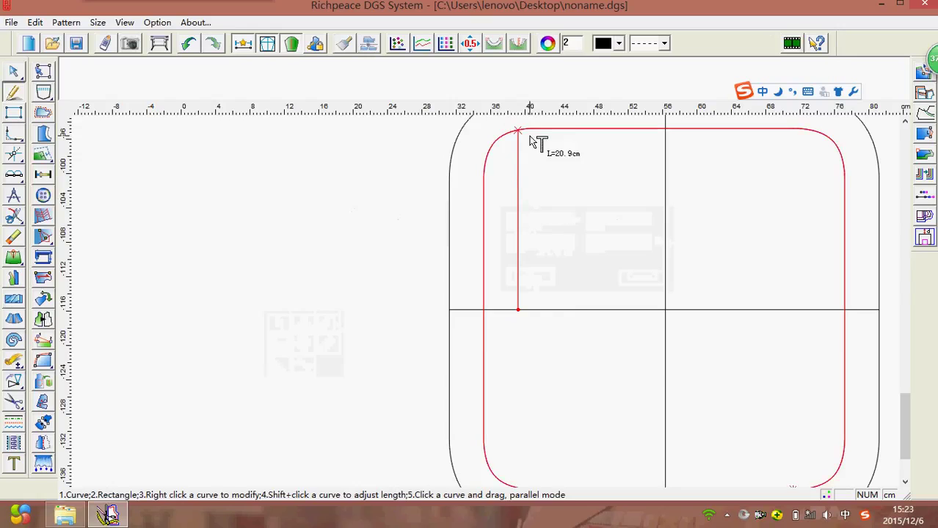
click(530, 137)
click(518, 309)
scroll(487, 308, down, 2)
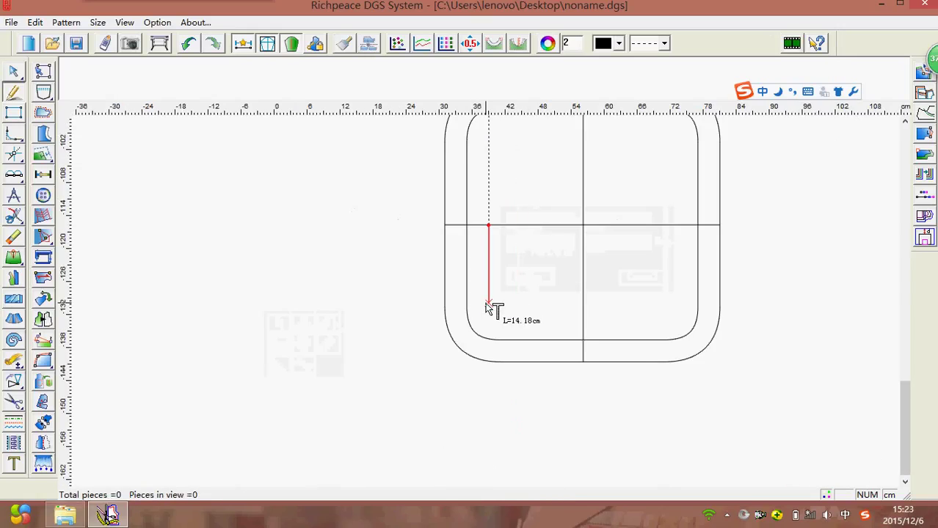
click(488, 339)
Draw a second dashed vertical line 4 cm further, spanning the inner outline.
scroll(561, 220, up, 2)
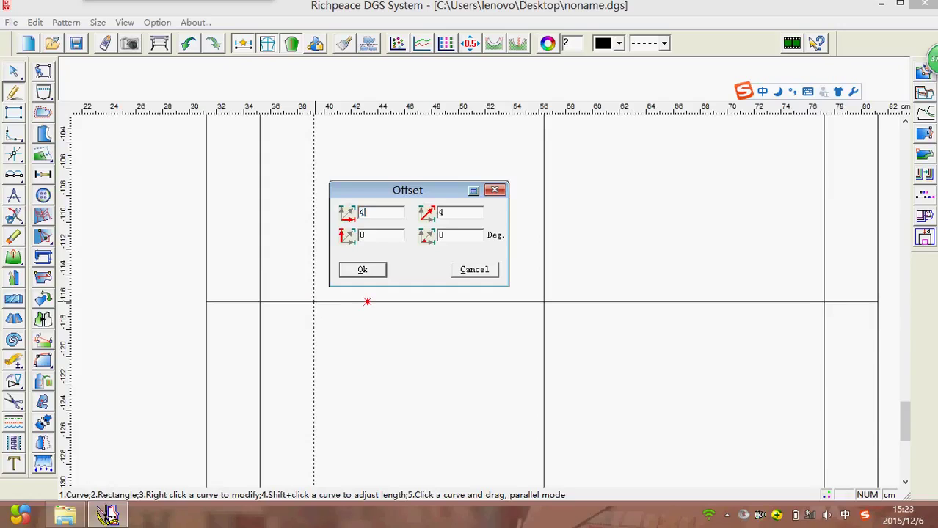
click(361, 270)
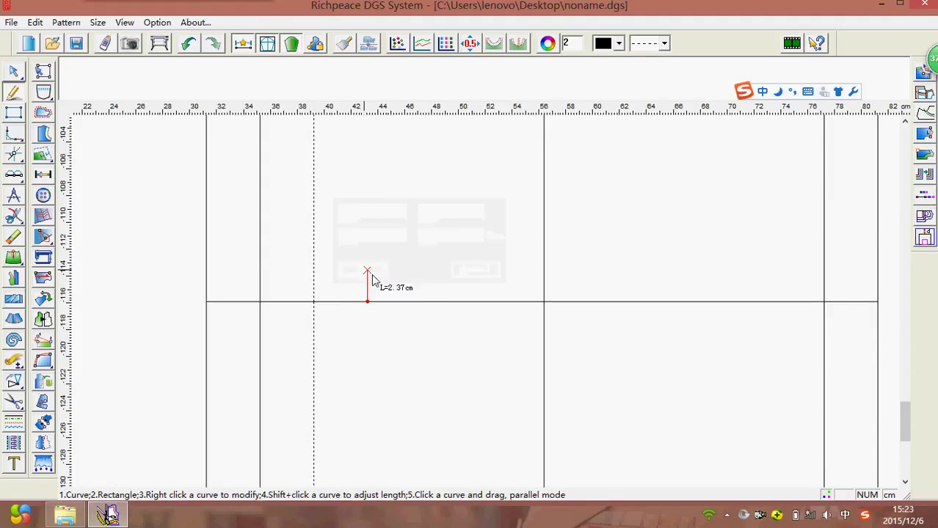
scroll(492, 297, down, 2)
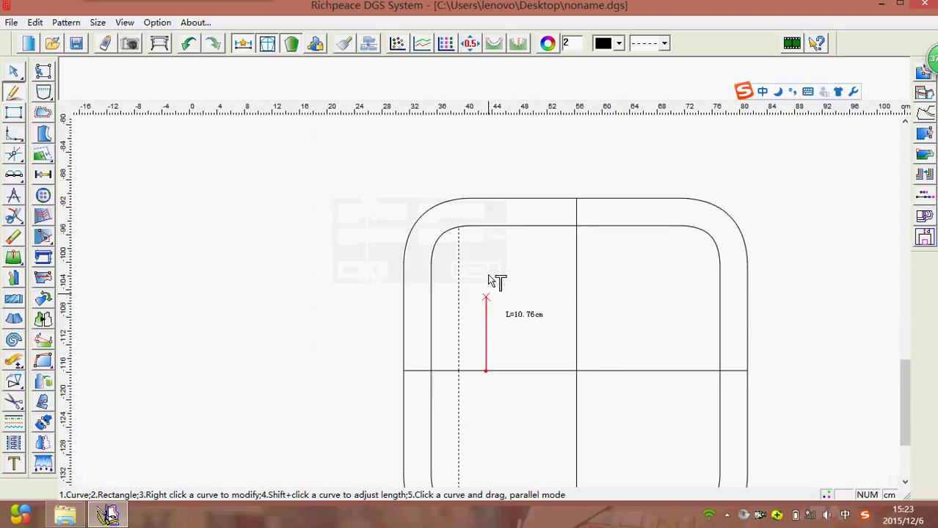
click(501, 234)
click(496, 368)
scroll(496, 464, down, 2)
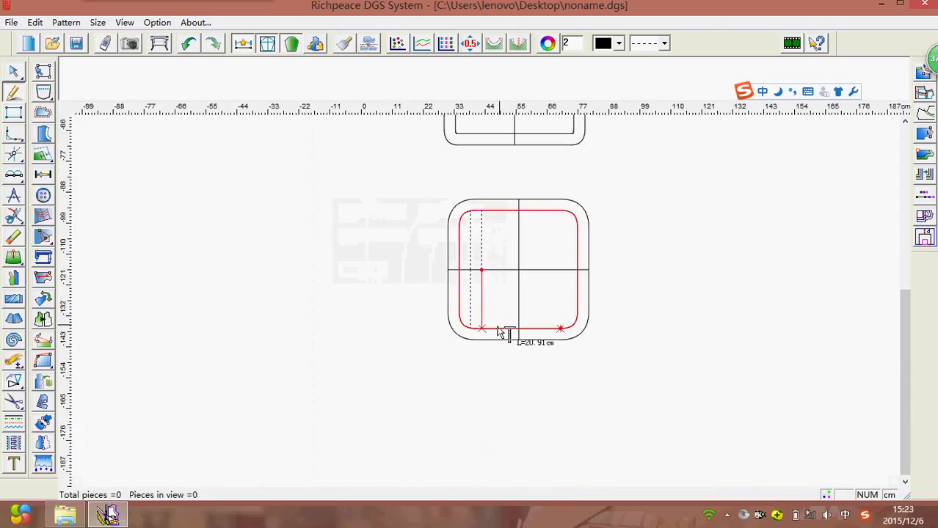
click(498, 333)
scroll(494, 296, up, 2)
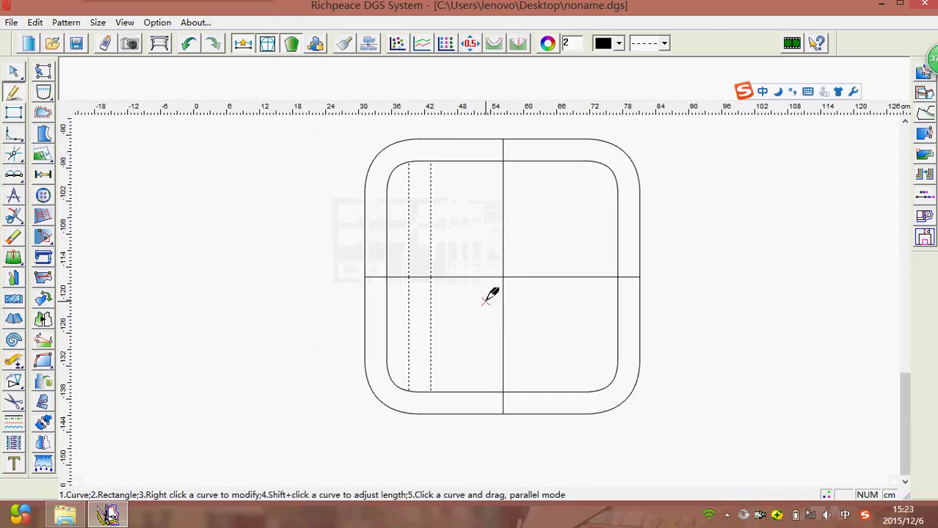
click(503, 160)
click(503, 392)
Draw two dashed horizontal lines 4 cm apart across the lower inner outline.
key(Return)
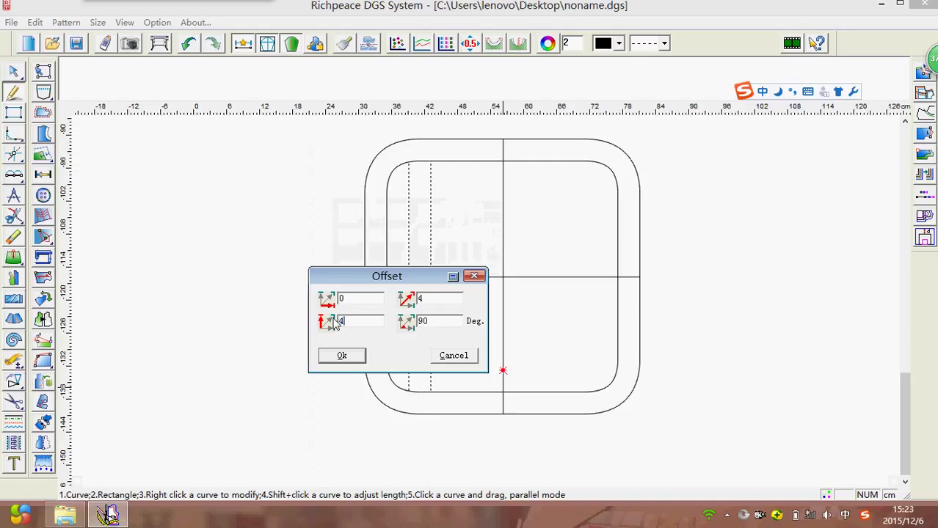
click(343, 358)
click(617, 373)
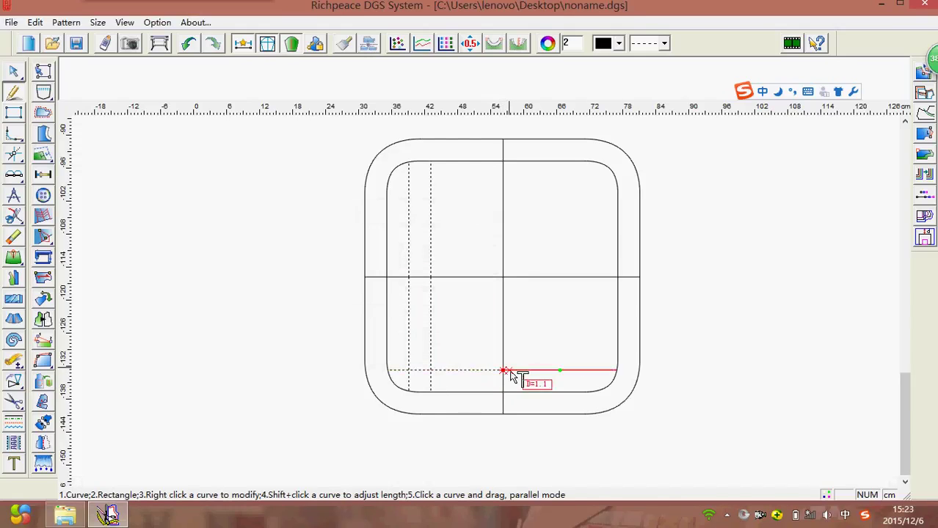
scroll(507, 374, up, 1)
click(486, 310)
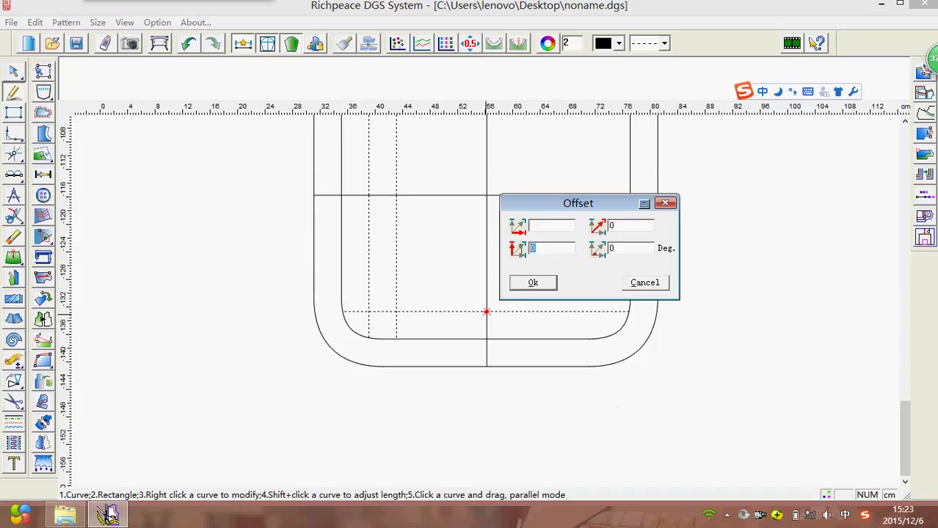
click(521, 285)
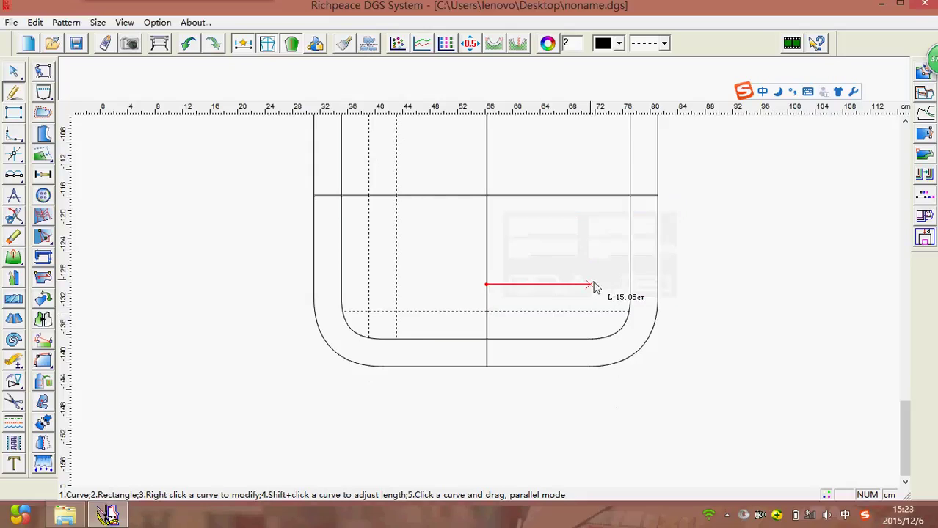
click(630, 292)
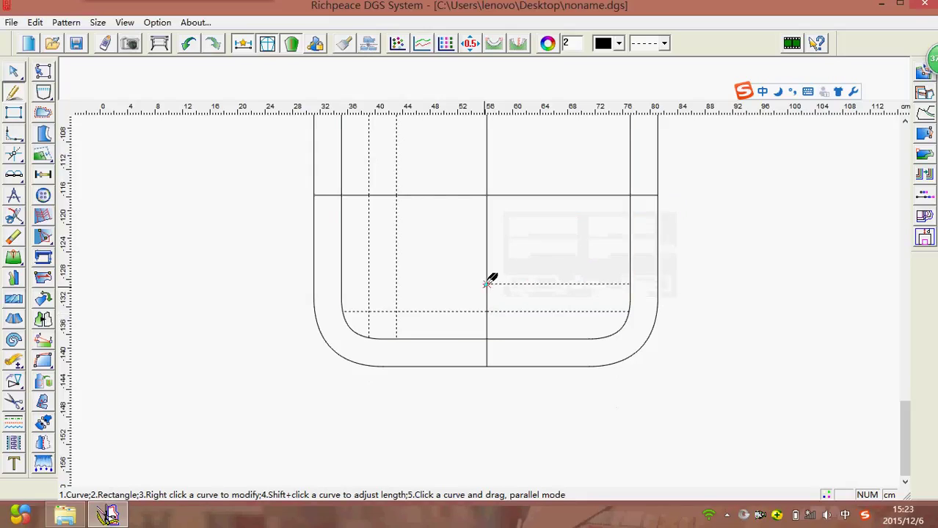
drag(484, 284, 343, 283)
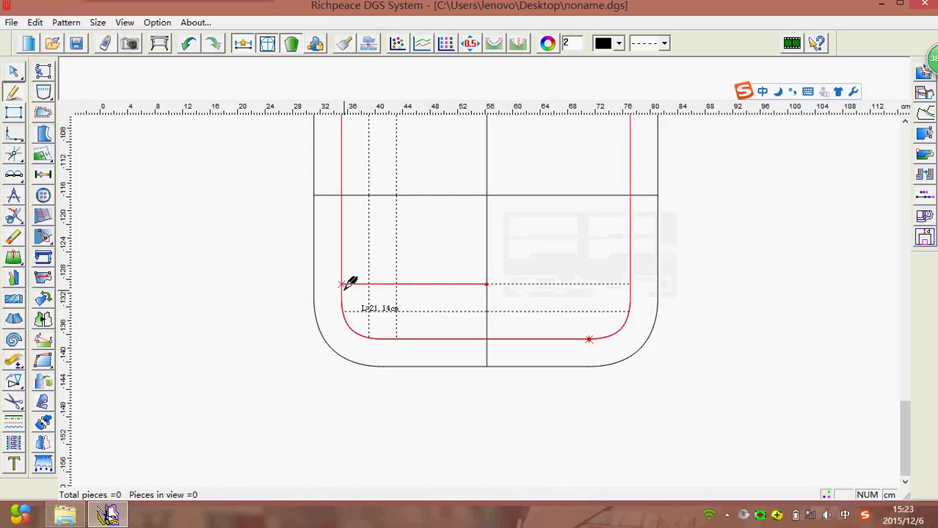
click(43, 380)
Mirror the left dashed lines across the vertical centre line onto the right side.
click(46, 382)
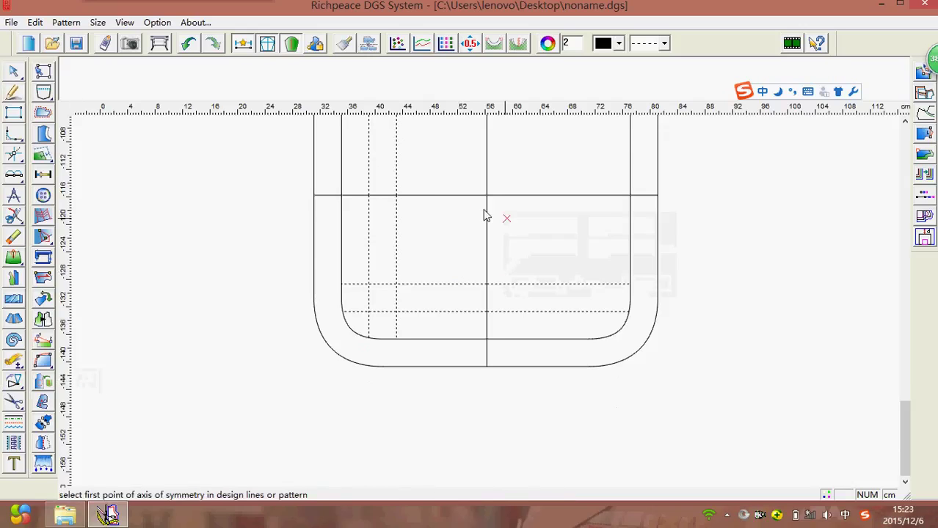
scroll(486, 199, down, 2)
click(484, 216)
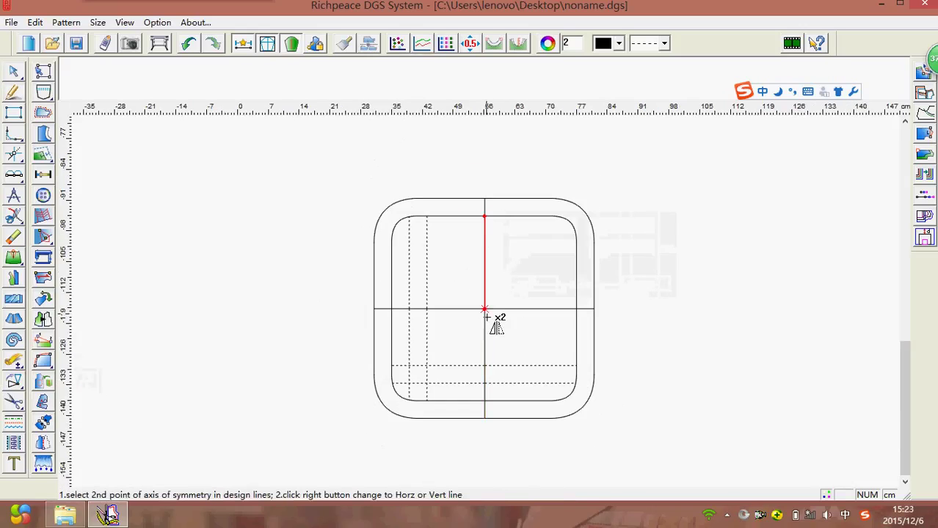
click(487, 317)
click(428, 285)
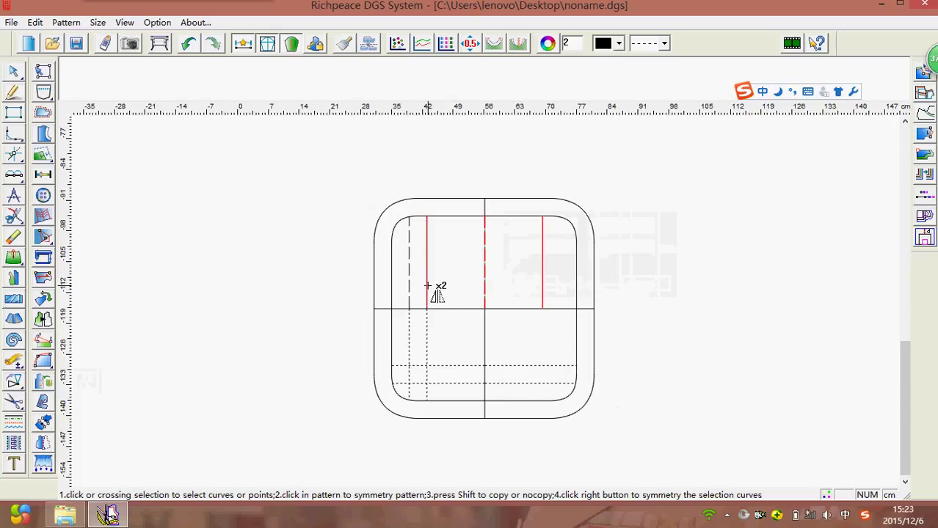
click(409, 289)
click(411, 329)
click(426, 338)
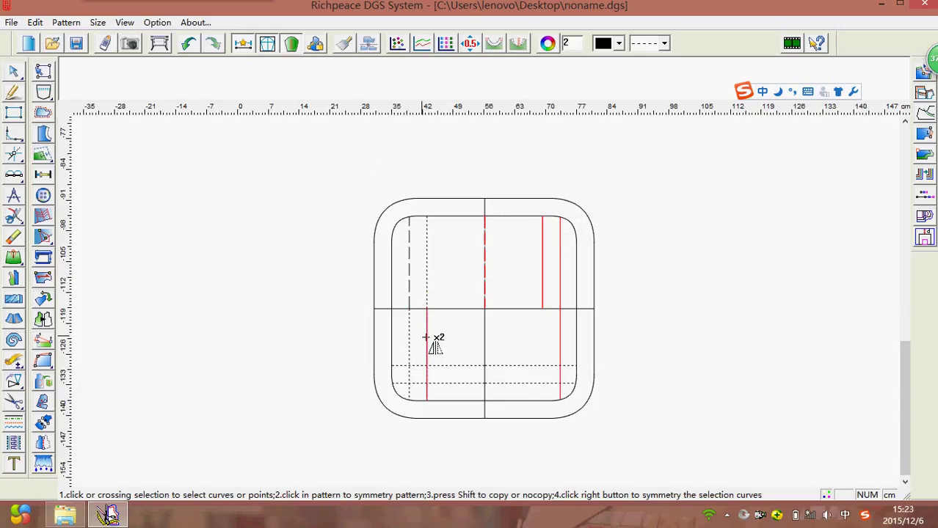
right_click(603, 338)
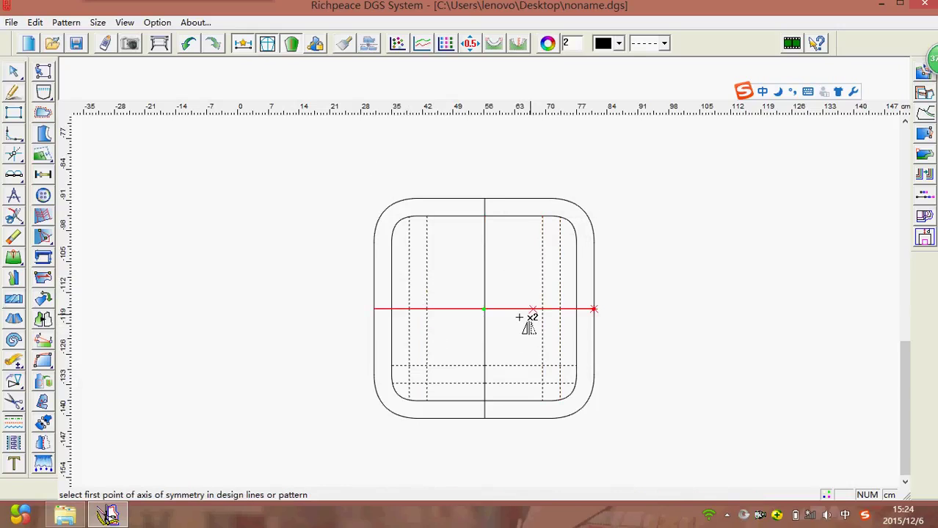
Mirror the bottom dashed lines across the horizontal centre line to the top.
click(410, 309)
click(501, 311)
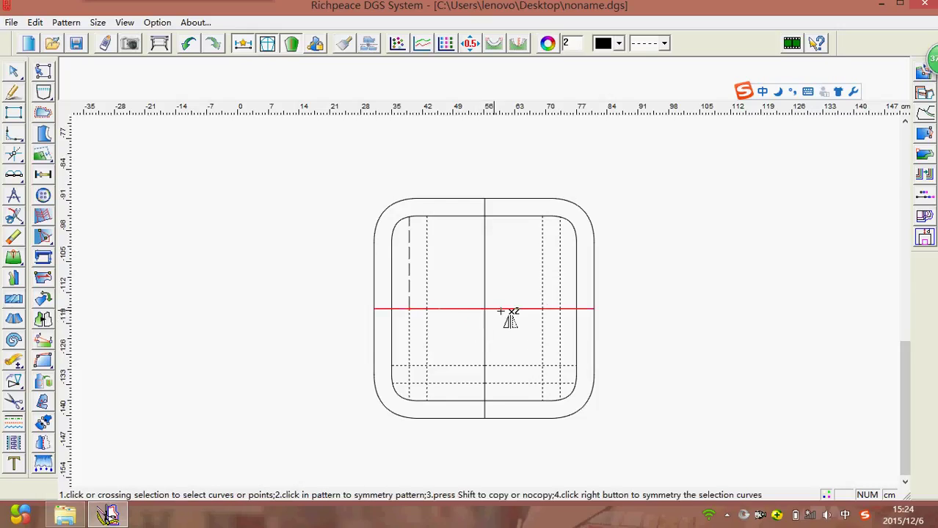
click(460, 364)
click(509, 366)
click(466, 382)
click(511, 383)
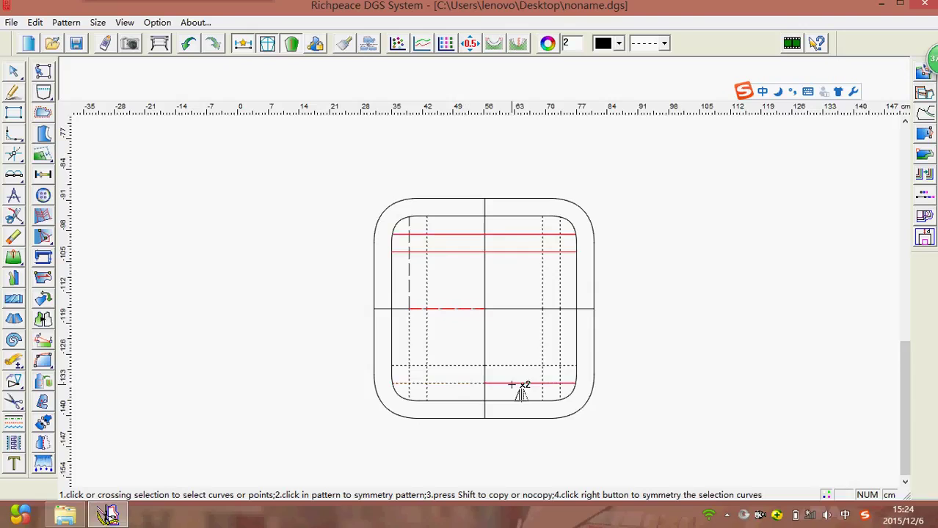
right_click(695, 330)
scroll(491, 308, down, 1)
scroll(485, 302, up, 1)
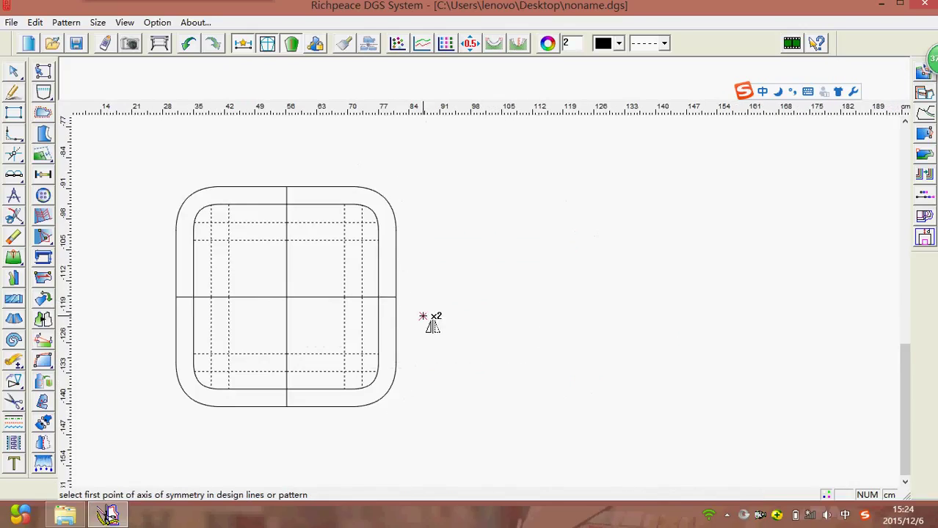
scroll(485, 301, down, 2)
scroll(485, 302, up, 2)
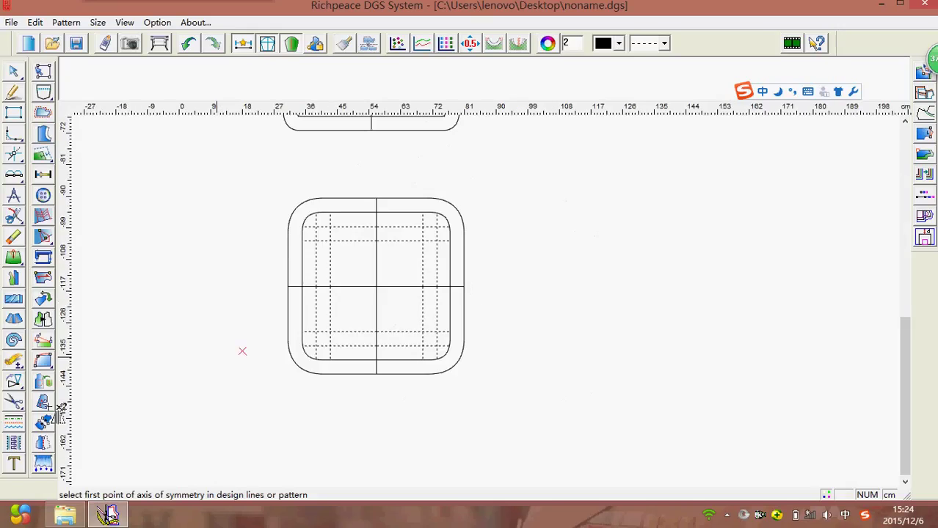
Load the T043 three-diamond motif from the Part Lib into the rounded square.
click(14, 443)
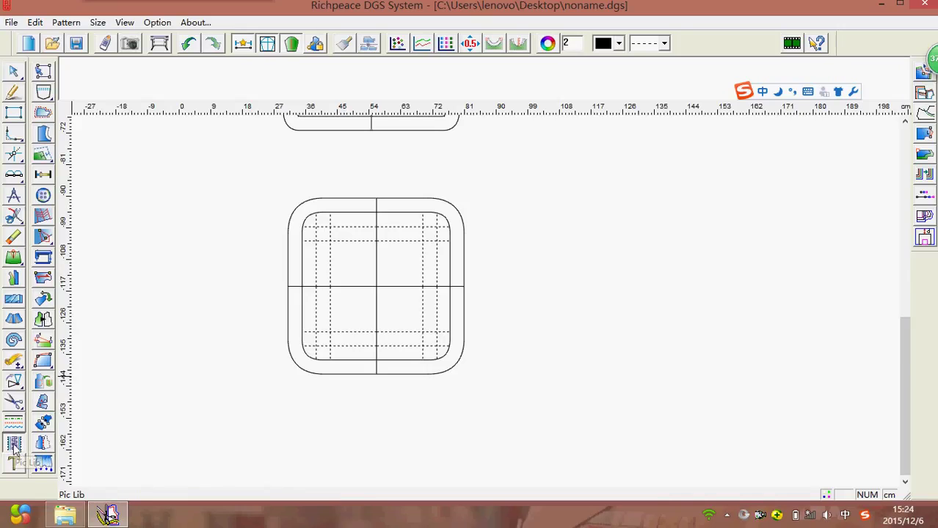
scroll(348, 265, up, 2)
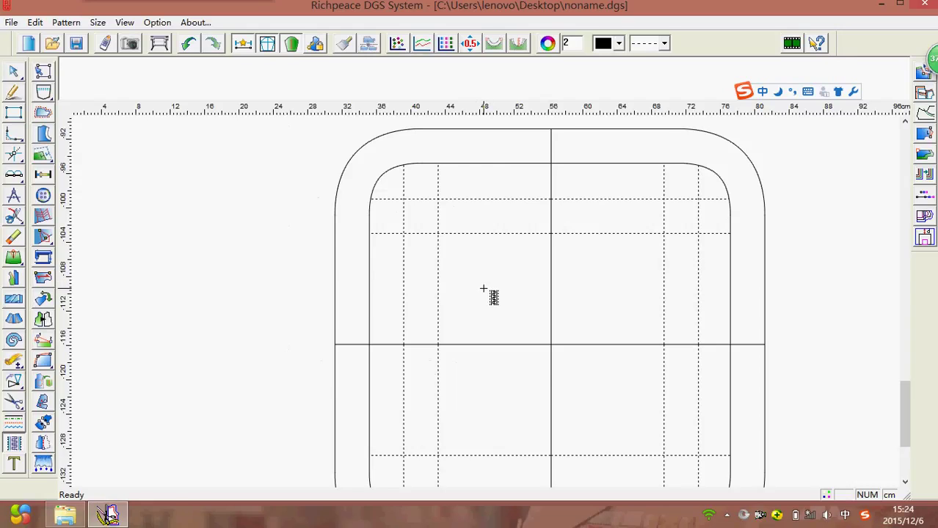
click(483, 291)
drag(340, 355, 497, 344)
click(425, 205)
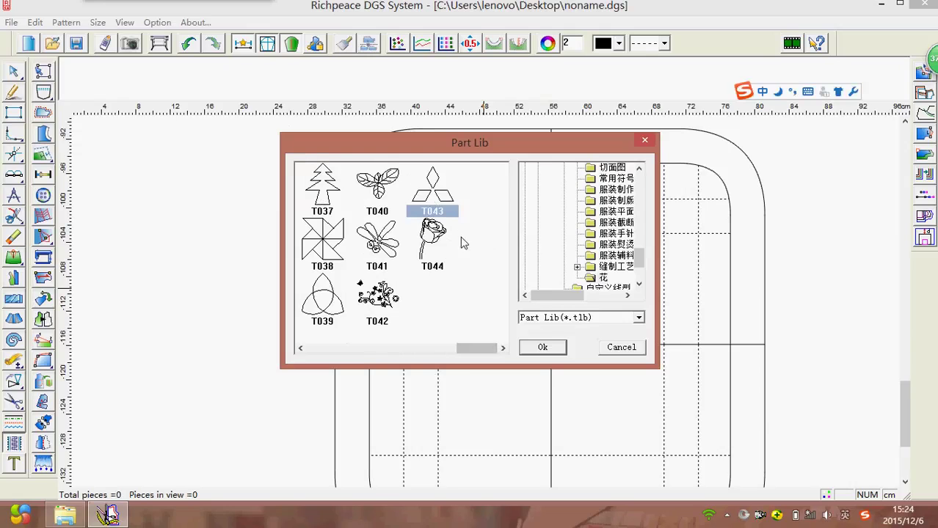
click(541, 348)
Drop the T043 three-diamond motif and set its initial width and height.
scroll(503, 311, up, 1)
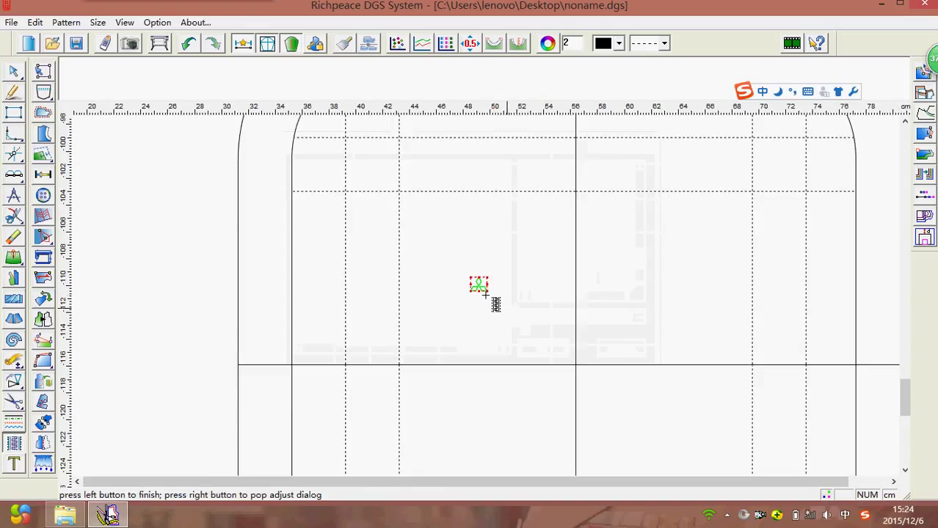
scroll(473, 286, up, 1)
click(446, 252)
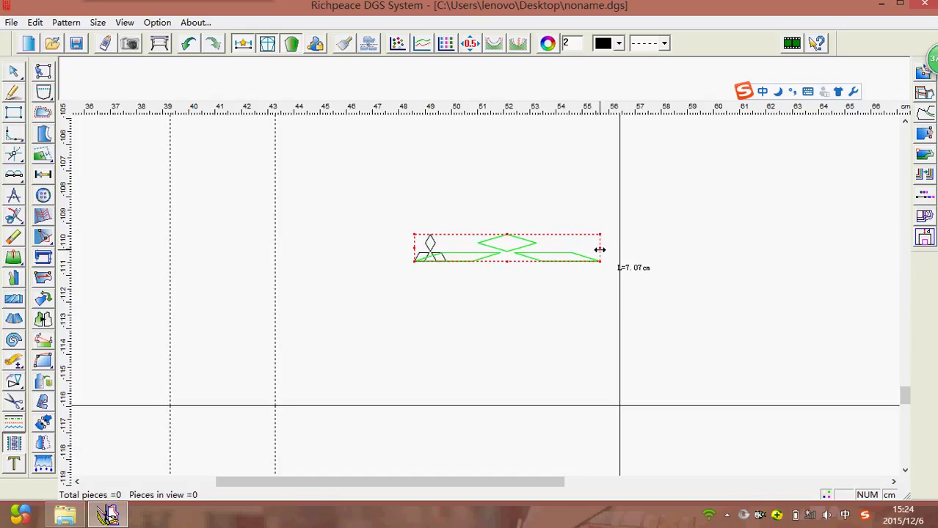
click(599, 250)
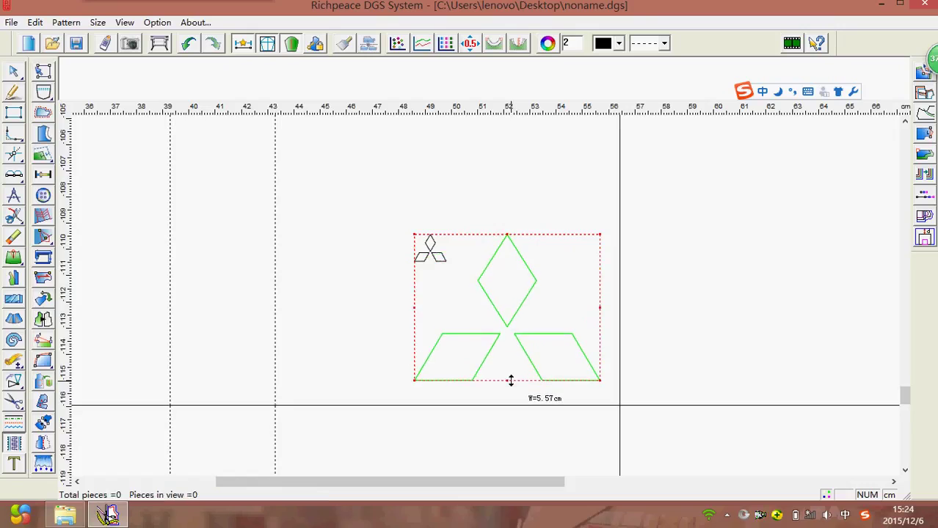
click(510, 397)
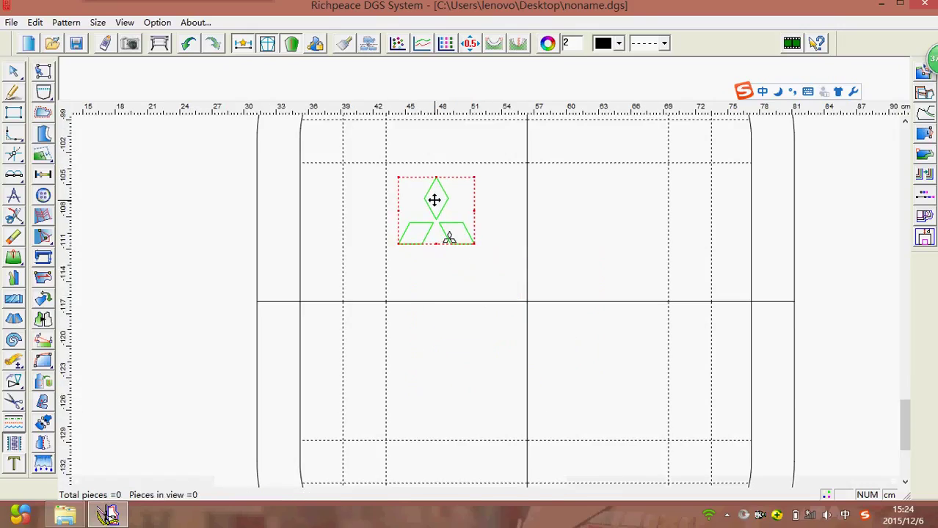
click(448, 244)
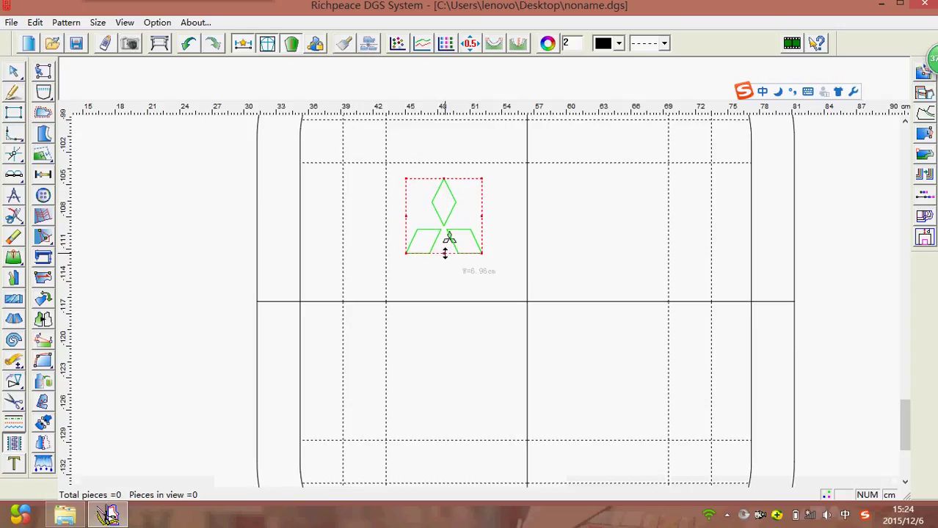
click(444, 252)
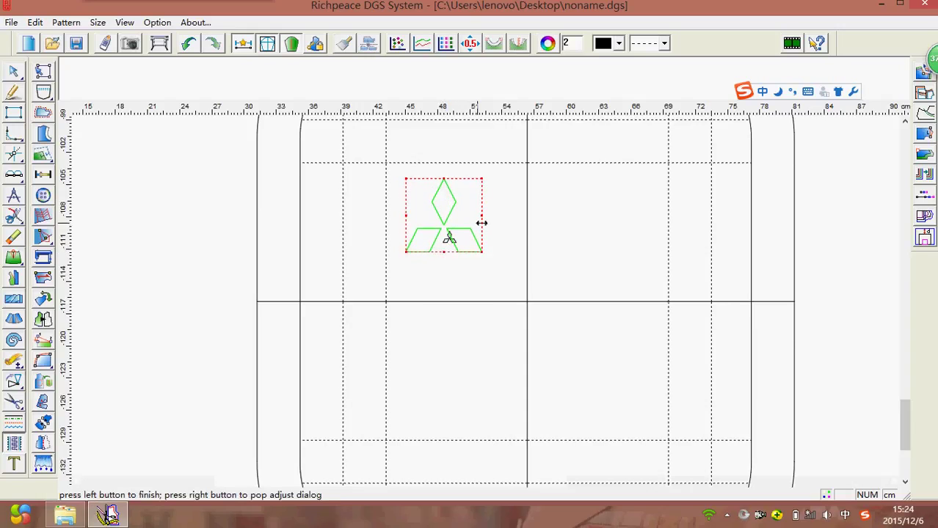
click(481, 218)
click(486, 218)
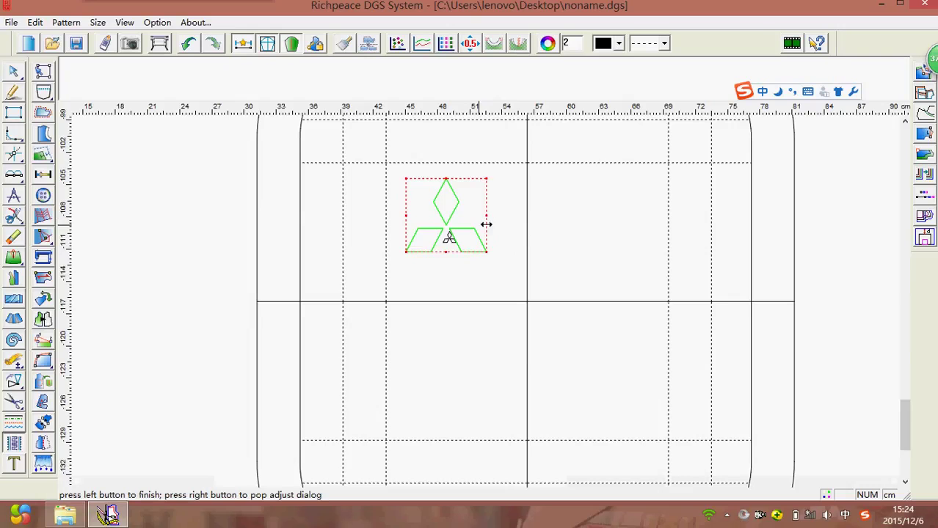
Resize the motif to about 8.97 cm wide and 8.5 cm tall.
click(451, 251)
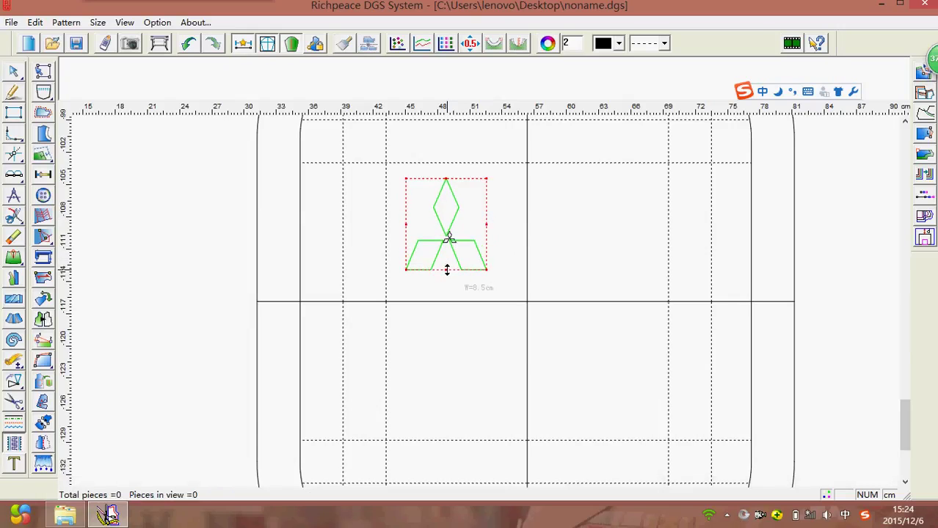
click(446, 270)
click(485, 223)
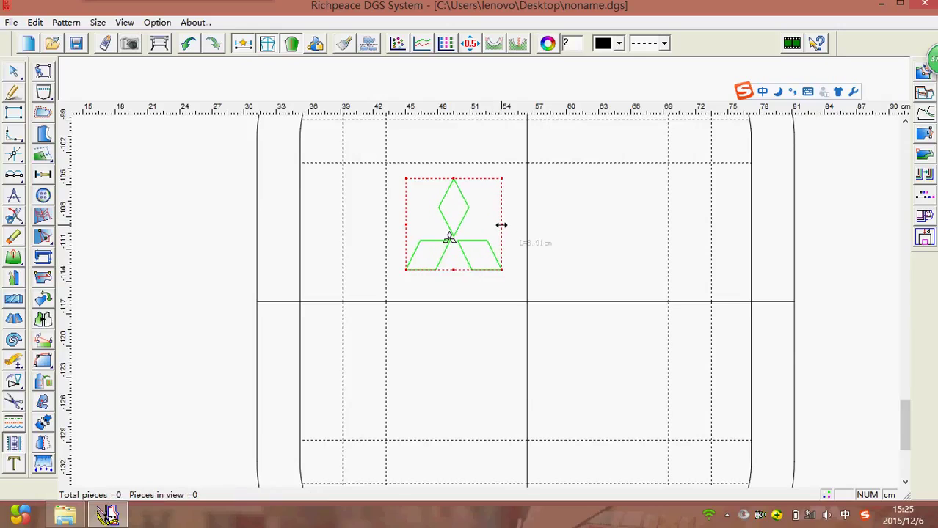
click(498, 225)
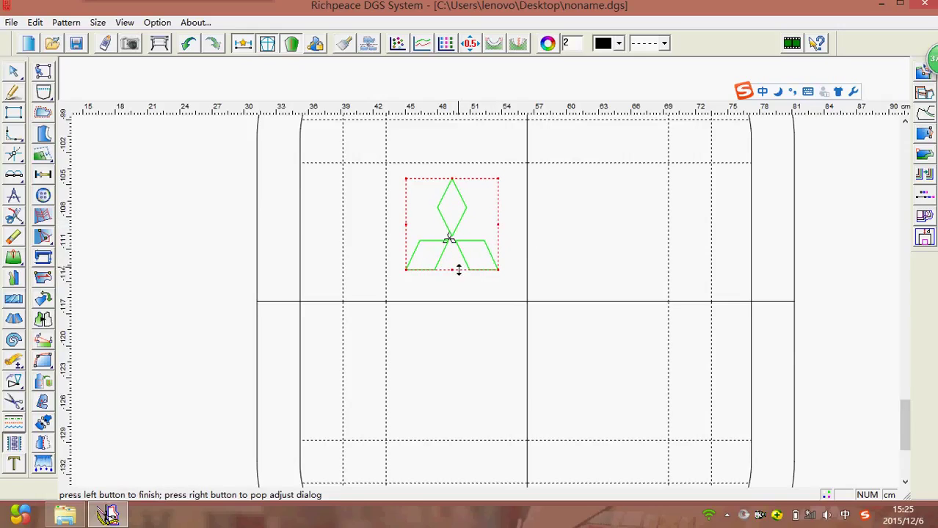
click(453, 270)
click(452, 273)
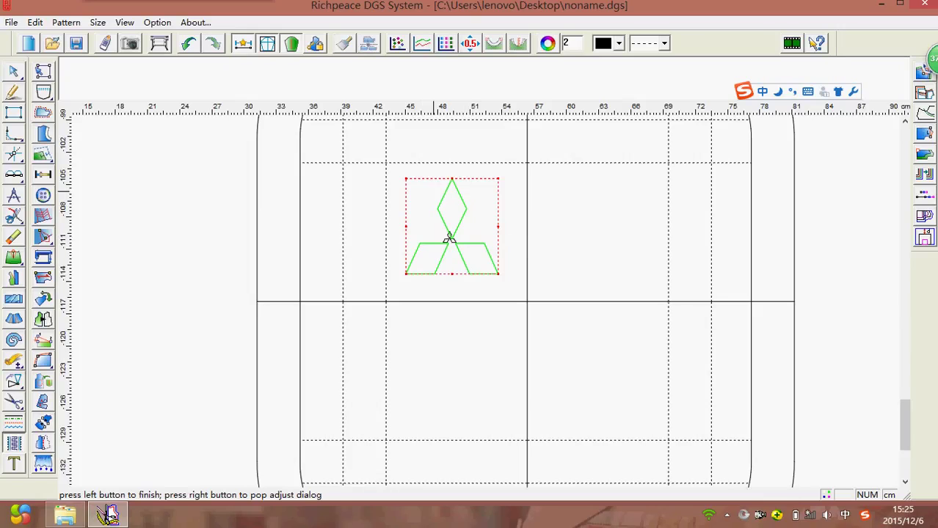
Tilt the motif diagonally and fix it in the rounded square's upper-left quarter.
click(402, 271)
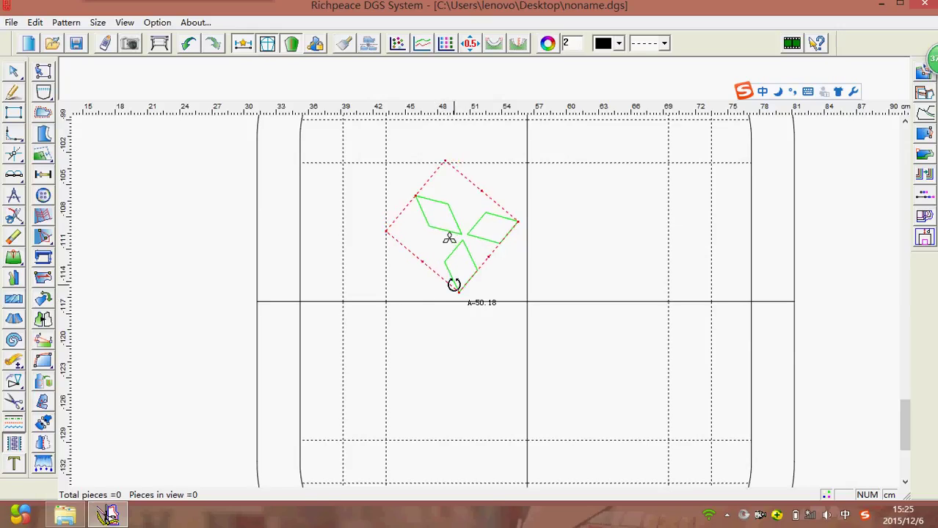
click(447, 289)
click(443, 208)
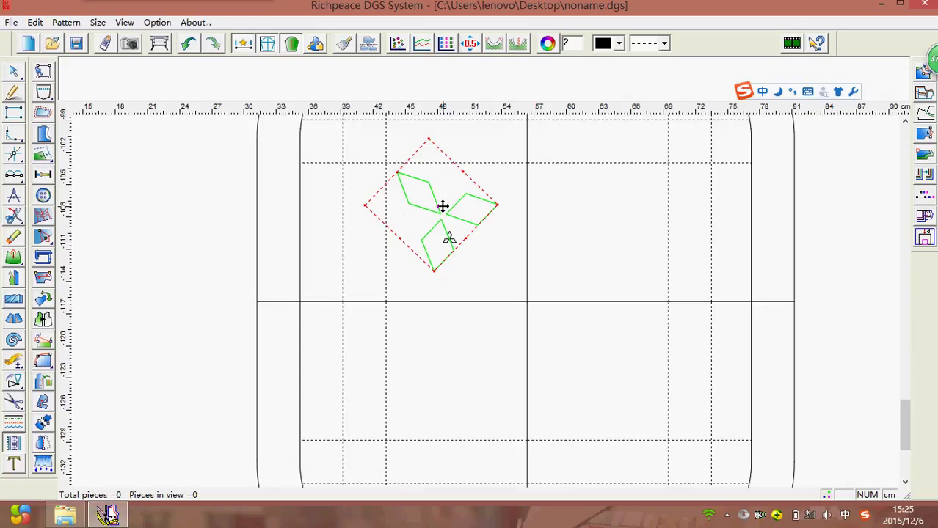
click(569, 243)
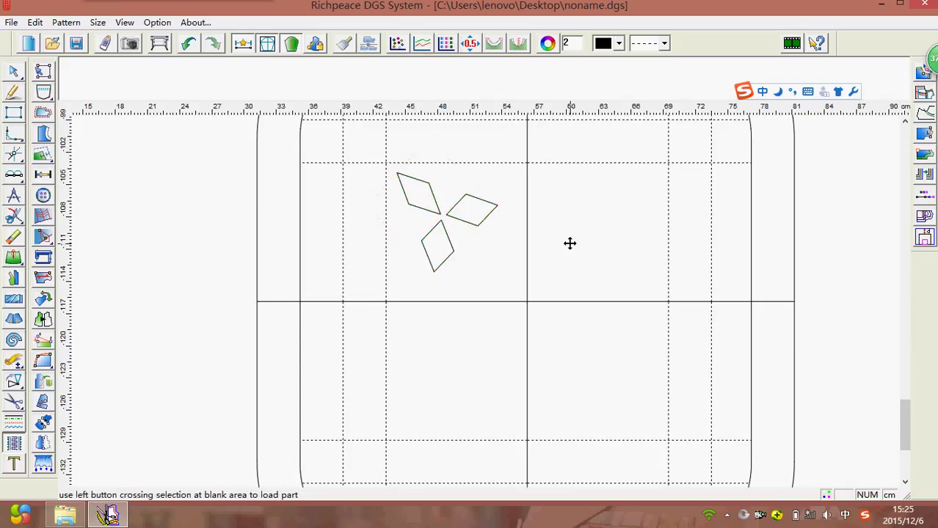
scroll(495, 308, down, 2)
scroll(495, 308, up, 2)
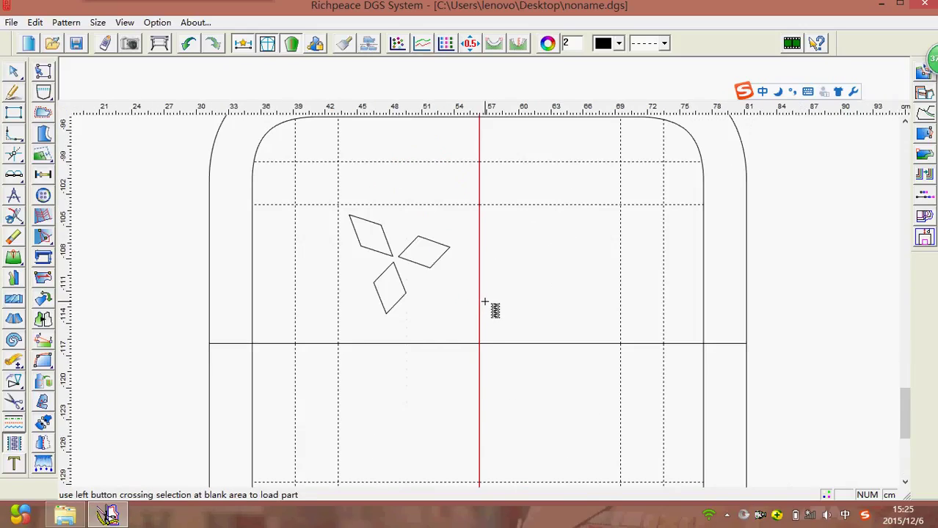
Mirror the three diamonds across the vertical centre line with the axis-mirror tool.
click(14, 380)
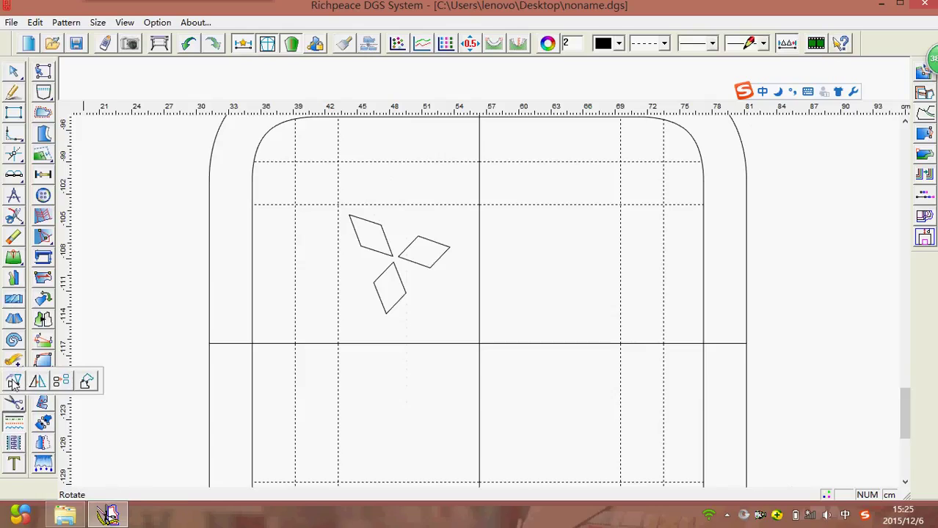
click(35, 382)
click(479, 204)
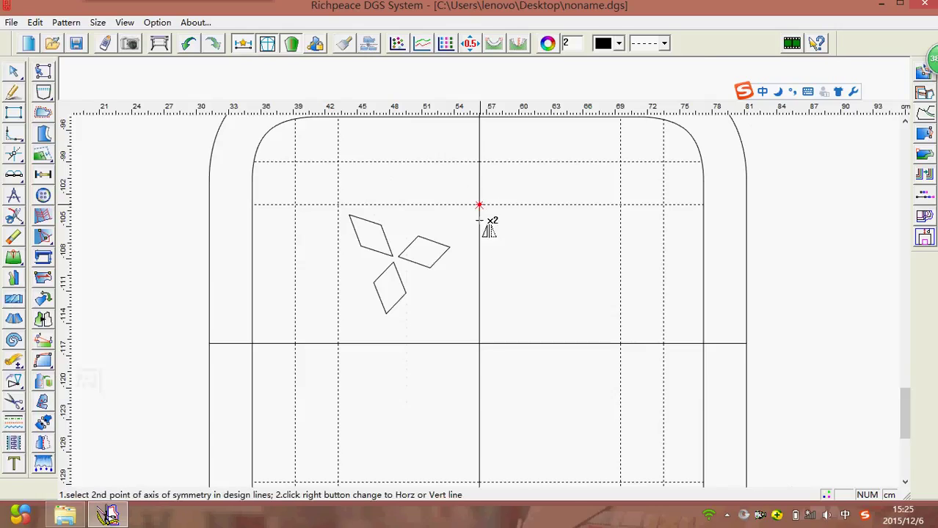
click(479, 336)
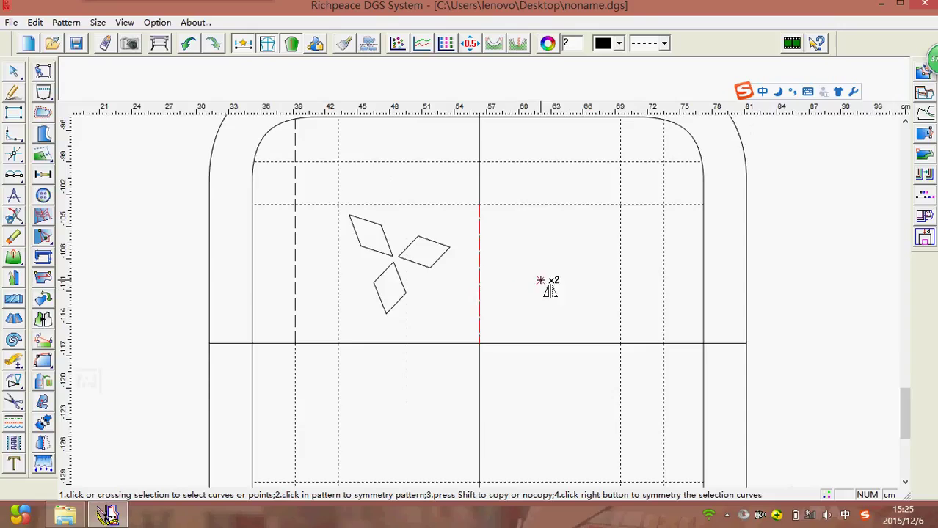
drag(349, 215, 436, 311)
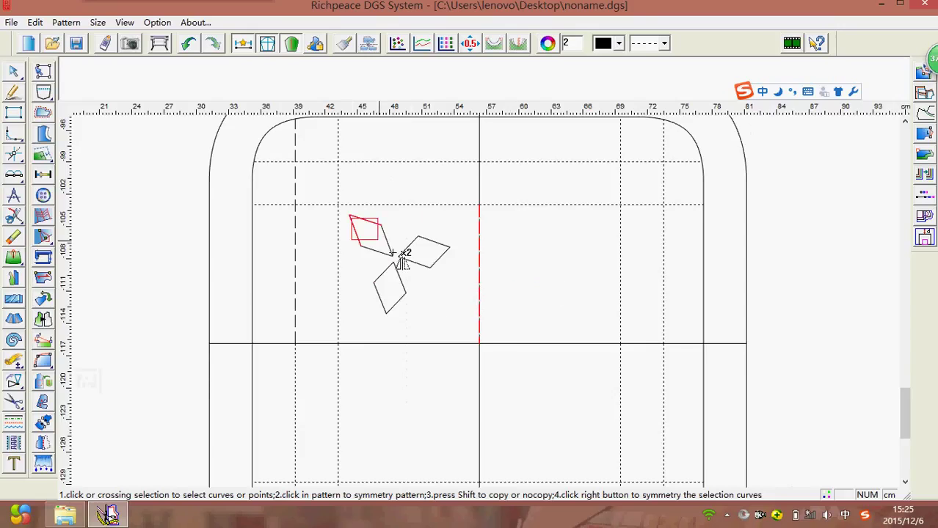
right_click(433, 308)
scroll(468, 329, down, 1)
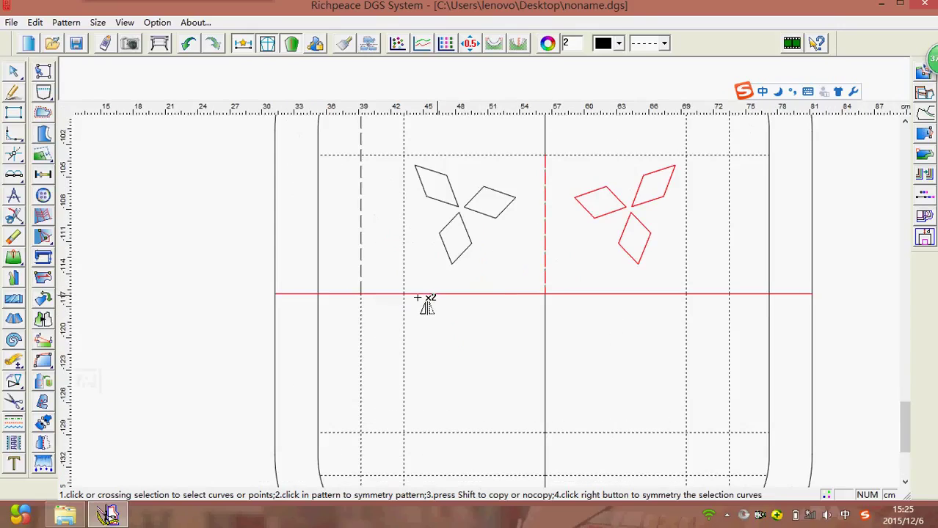
scroll(499, 342, up, 1)
right_click(453, 319)
Mirror the left and right diamond clusters below the horizontal centre line.
click(404, 294)
click(546, 296)
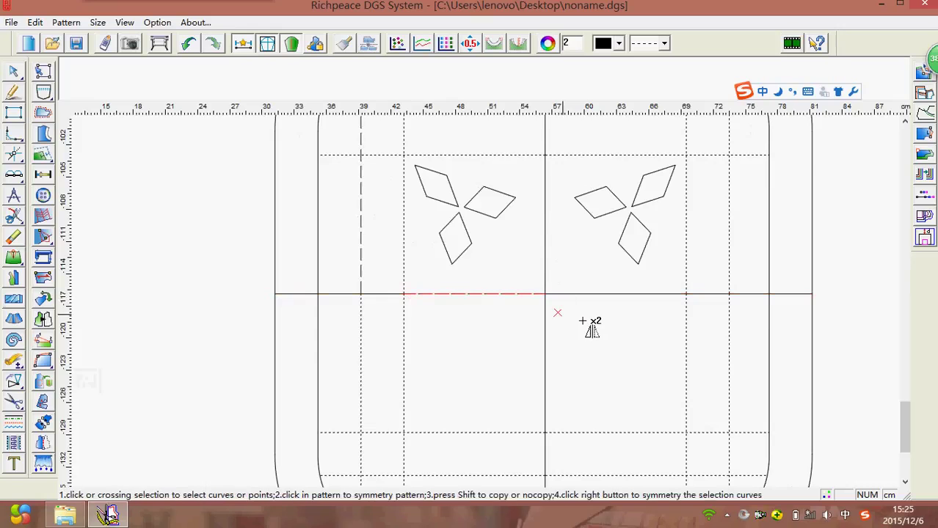
drag(418, 166, 517, 252)
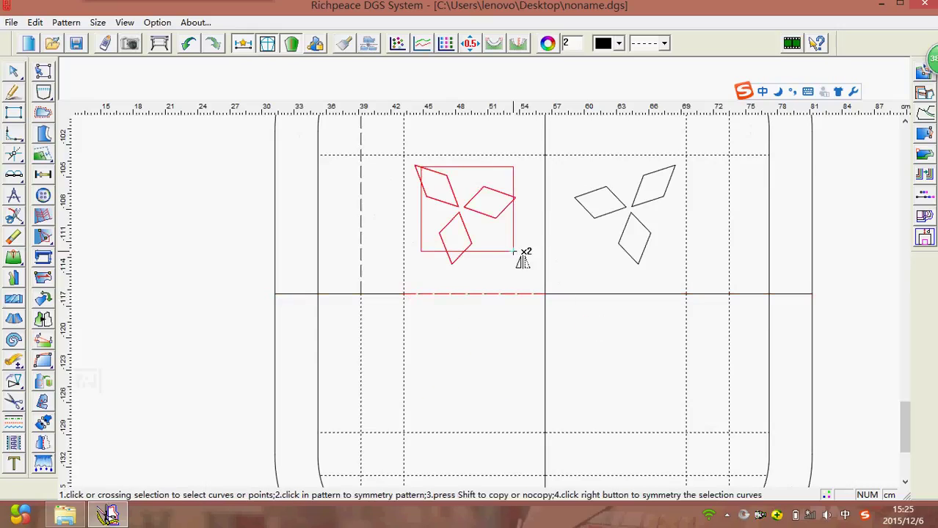
right_click(517, 252)
drag(576, 168, 677, 273)
right_click(677, 273)
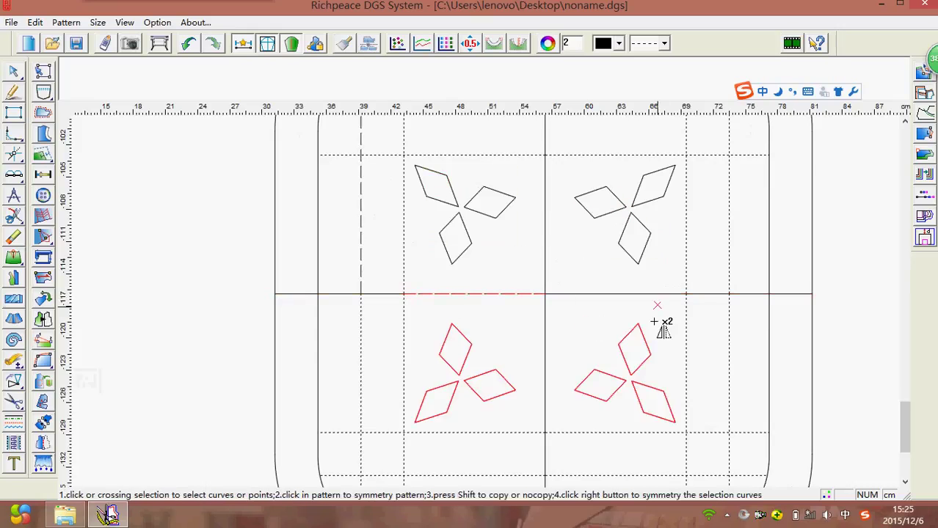
scroll(493, 308, down, 1)
right_click(482, 302)
scroll(507, 282, up, 2)
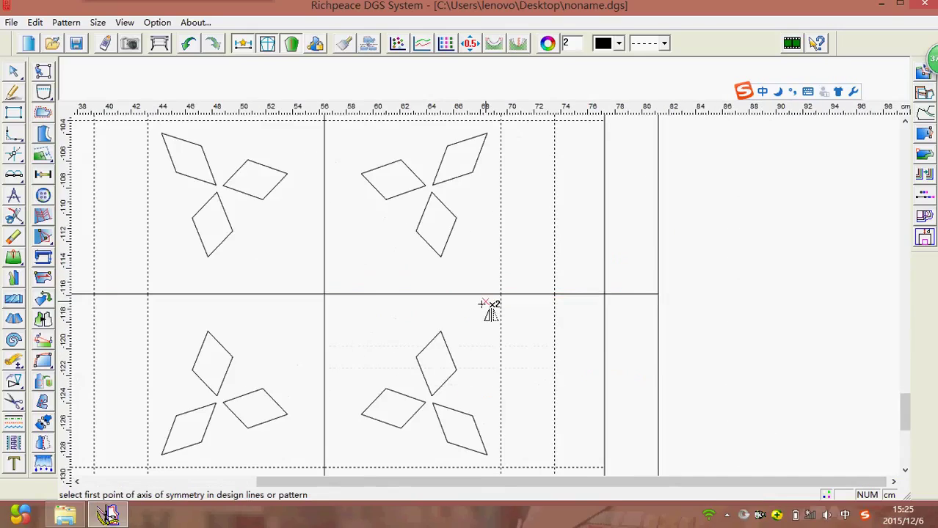
scroll(374, 345, down, 2)
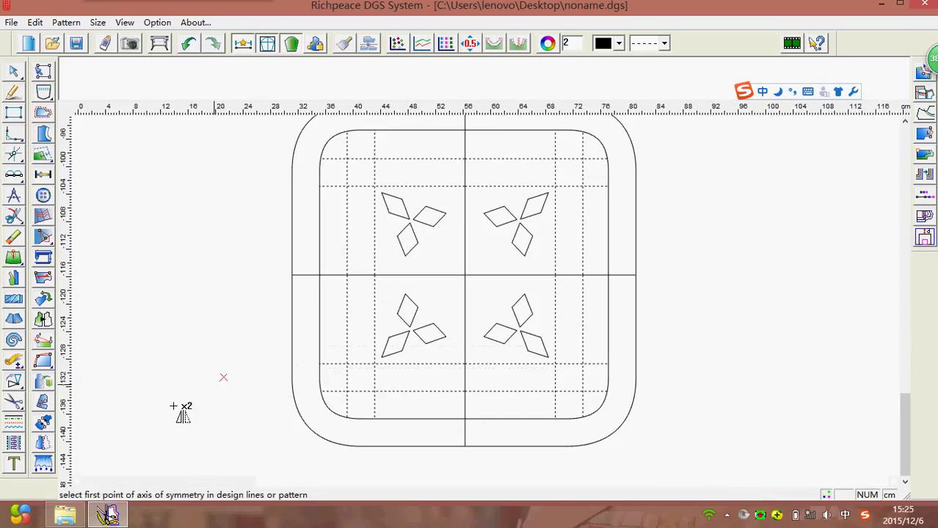
Load part T043 from the Part Lib and place it at the template centre.
click(14, 443)
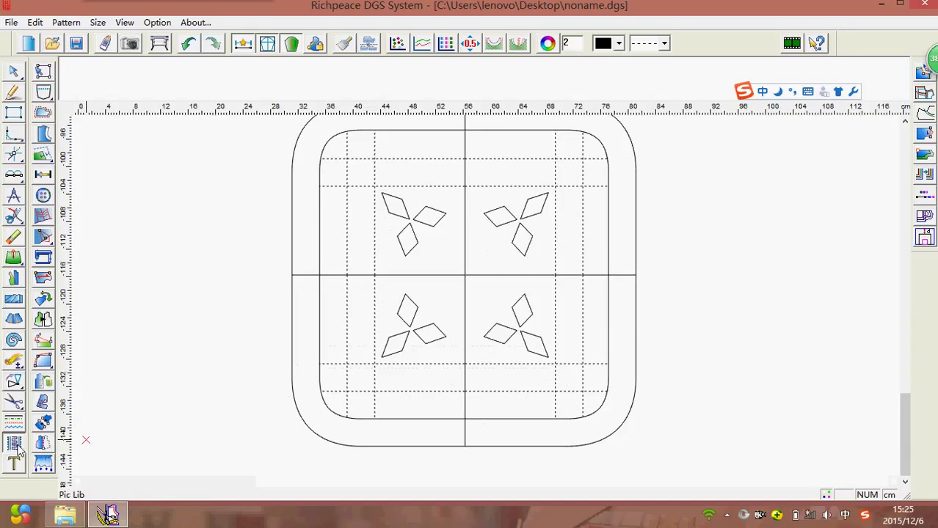
click(19, 445)
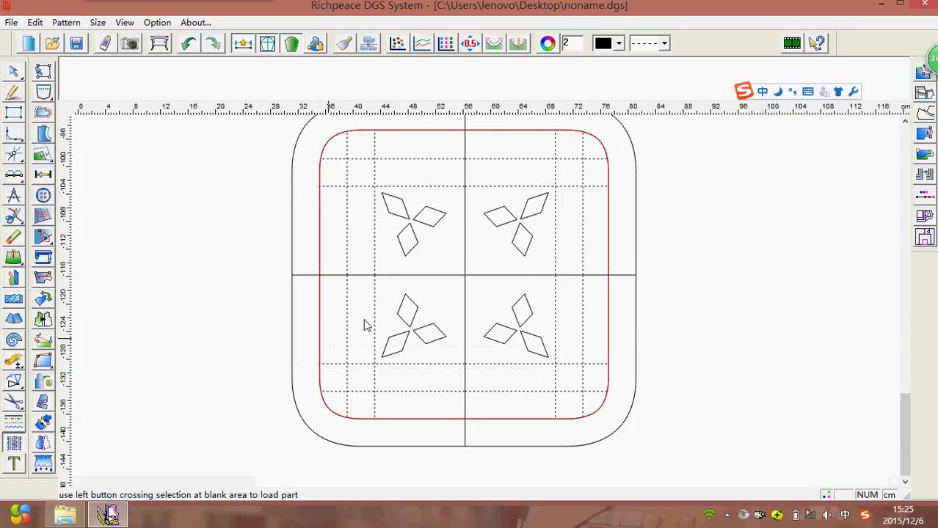
click(446, 289)
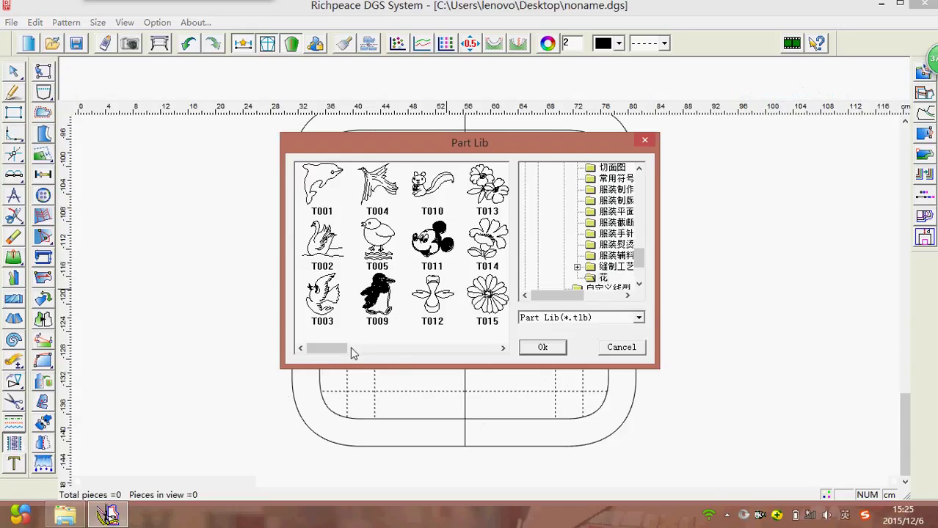
drag(351, 353, 501, 352)
click(446, 196)
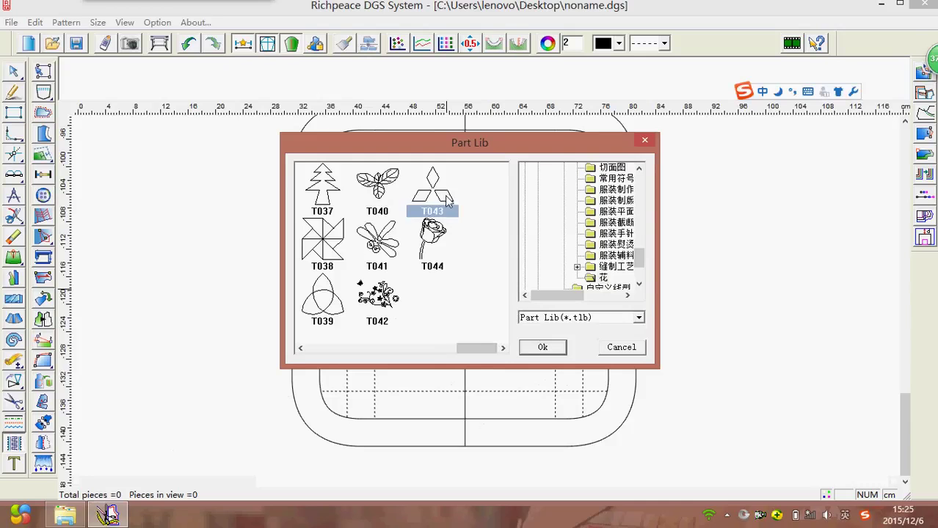
click(543, 346)
scroll(445, 293, up, 1)
scroll(433, 296, up, 1)
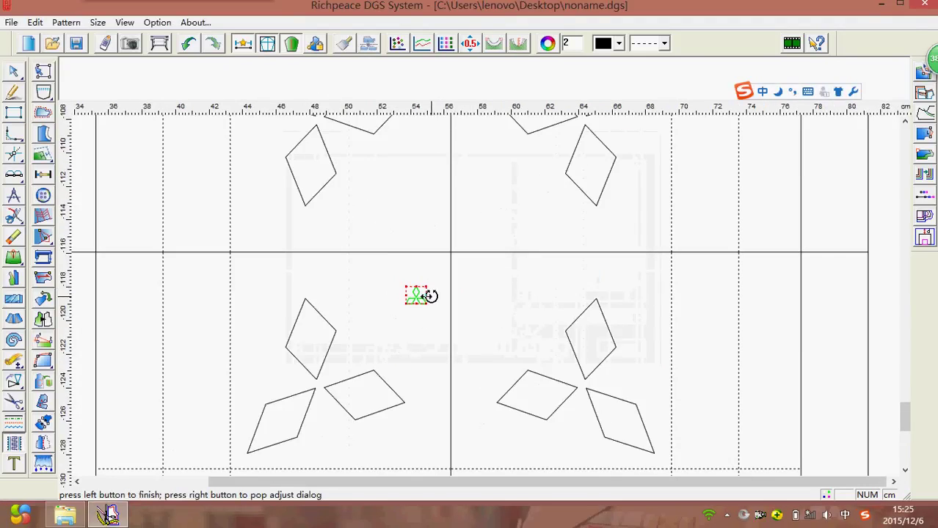
click(430, 295)
scroll(417, 304, up, 2)
click(505, 278)
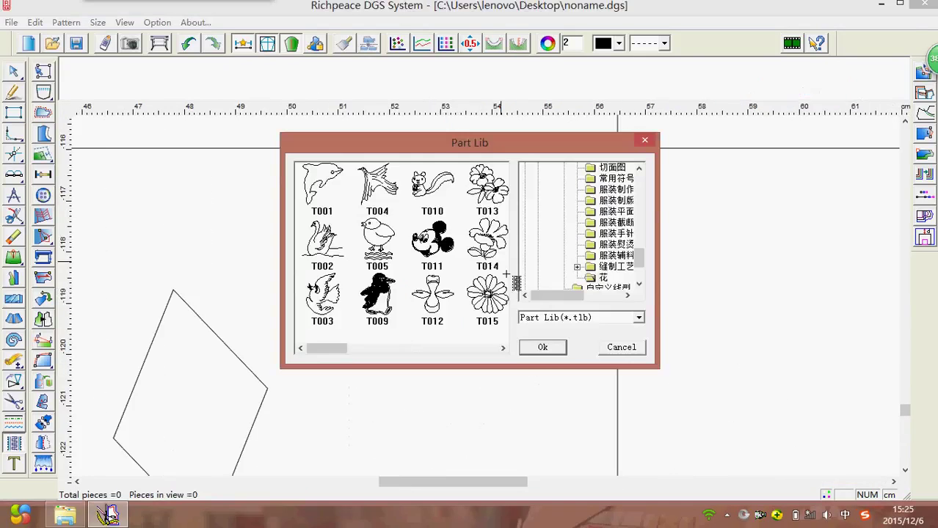
click(621, 347)
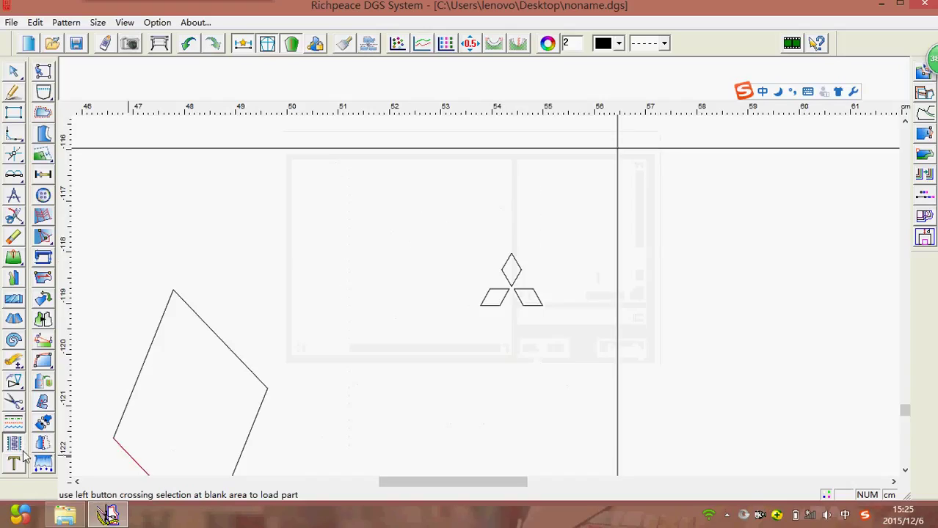
Select the placed three-diamond part and stretch it much larger over the centre.
drag(532, 296, 555, 320)
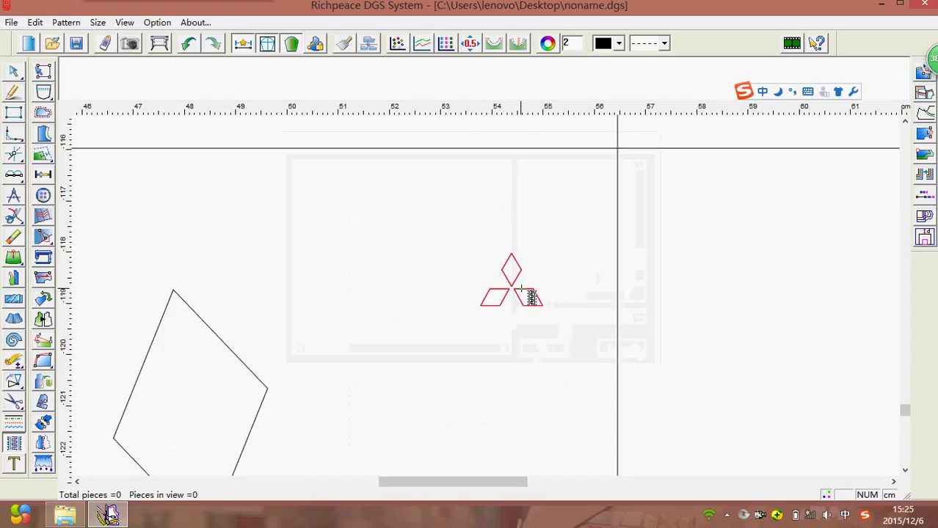
right_click(537, 312)
drag(543, 279, 599, 280)
scroll(563, 306, up, 2)
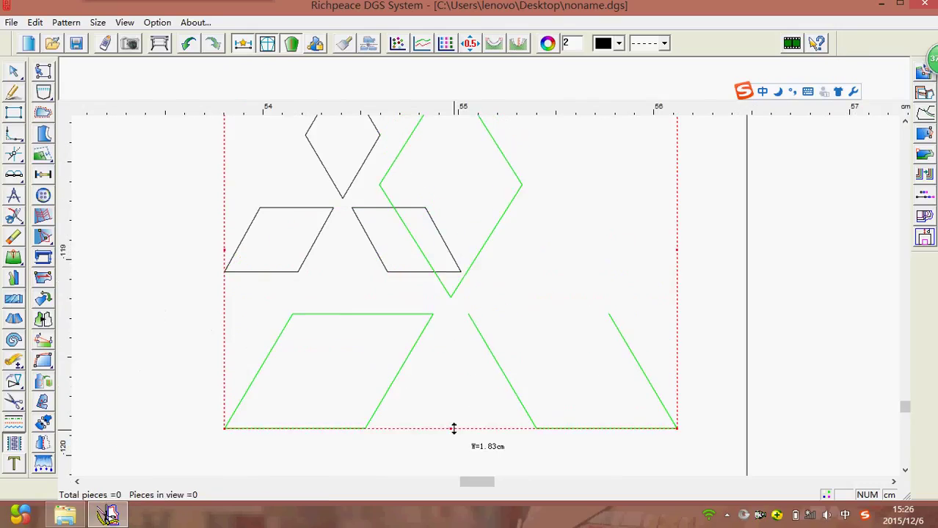
scroll(484, 308, down, 1)
scroll(485, 309, down, 1)
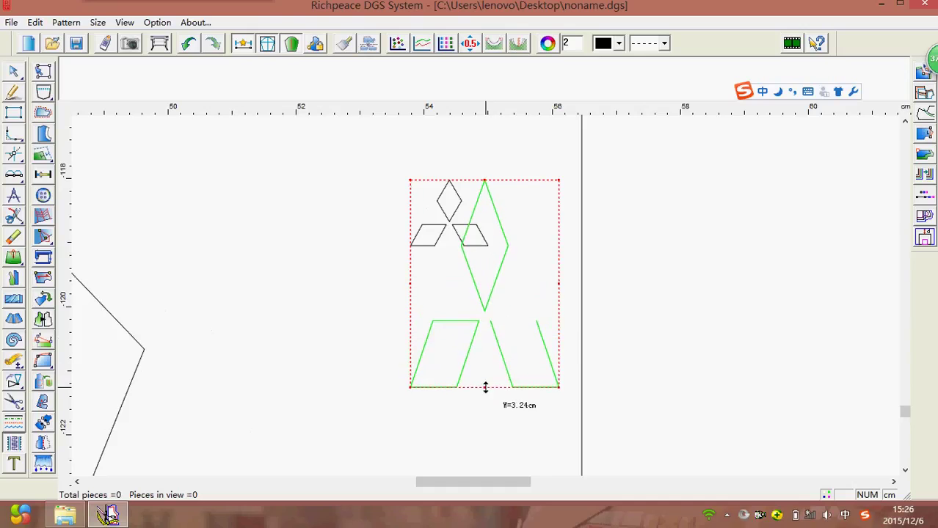
scroll(485, 408, down, 2)
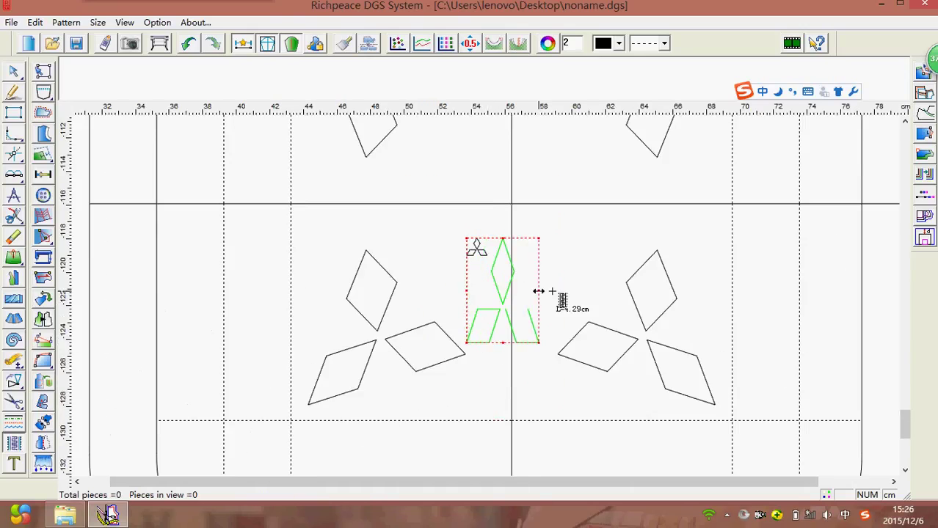
scroll(601, 288, down, 1)
scroll(485, 294, down, 1)
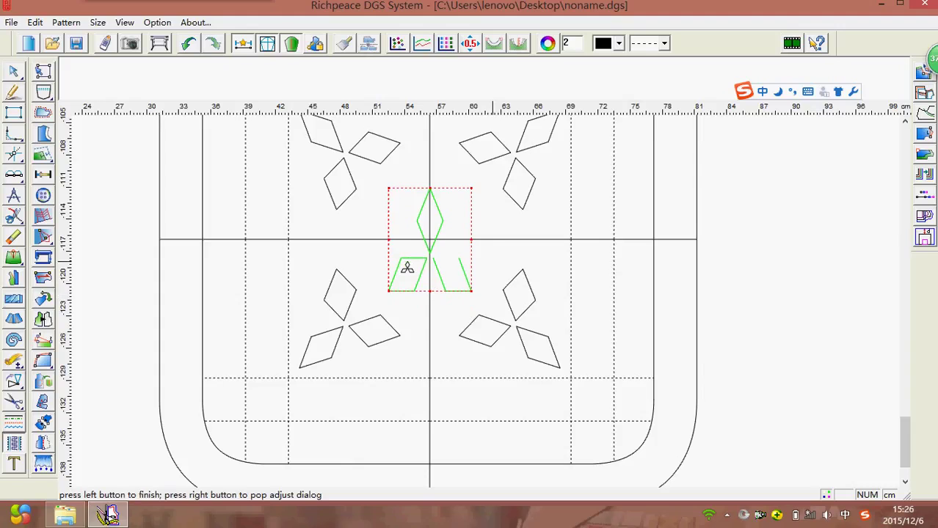
Close the scale settings and finish placing the enlarged centre motif.
right_click(501, 256)
click(541, 291)
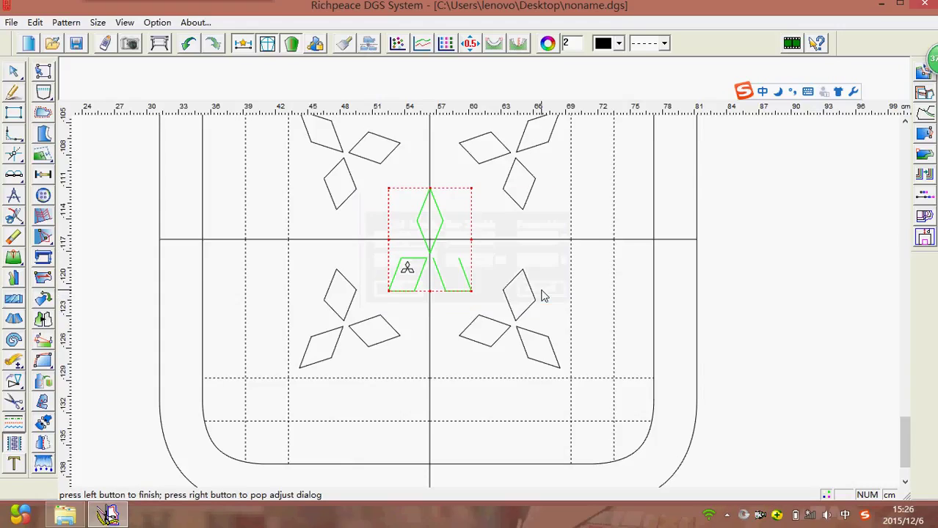
click(489, 225)
scroll(465, 244, up, 3)
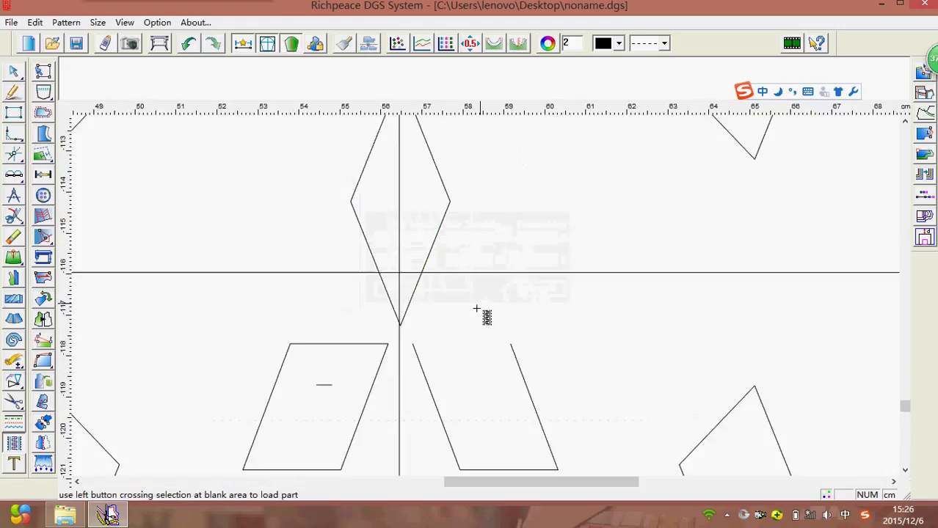
Draw a line closing the top of the right parallelogram.
right_click(270, 277)
click(311, 294)
click(413, 343)
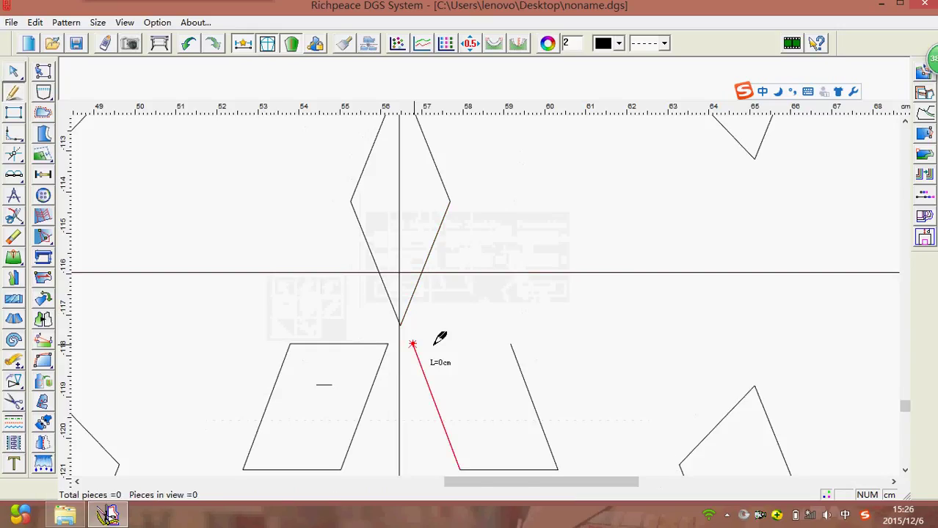
click(512, 344)
right_click(543, 333)
click(529, 289)
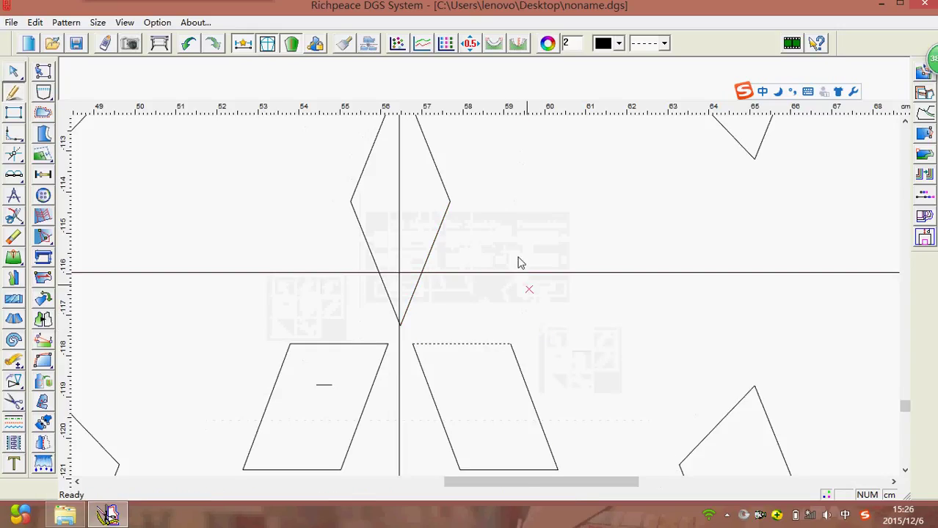
Choose the solid line style and attempt another top-edge line, undoing and cancelling it.
click(651, 44)
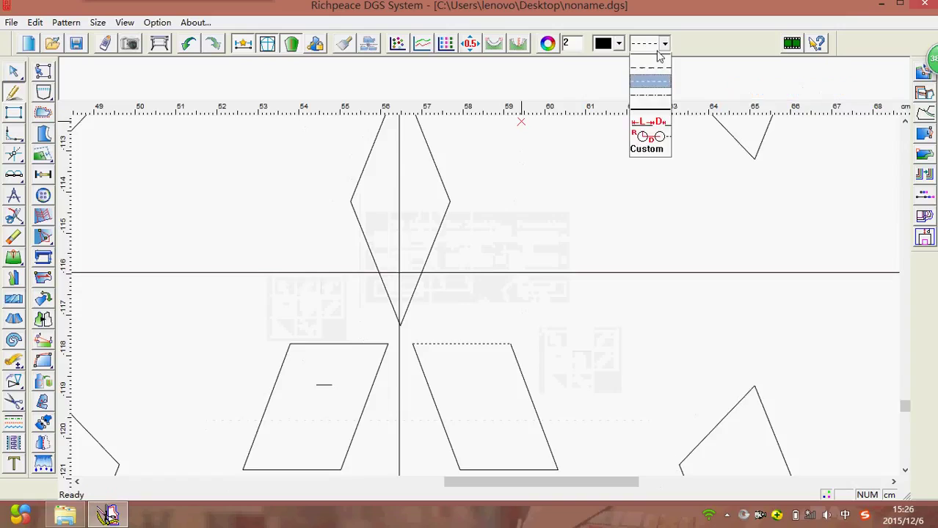
click(649, 61)
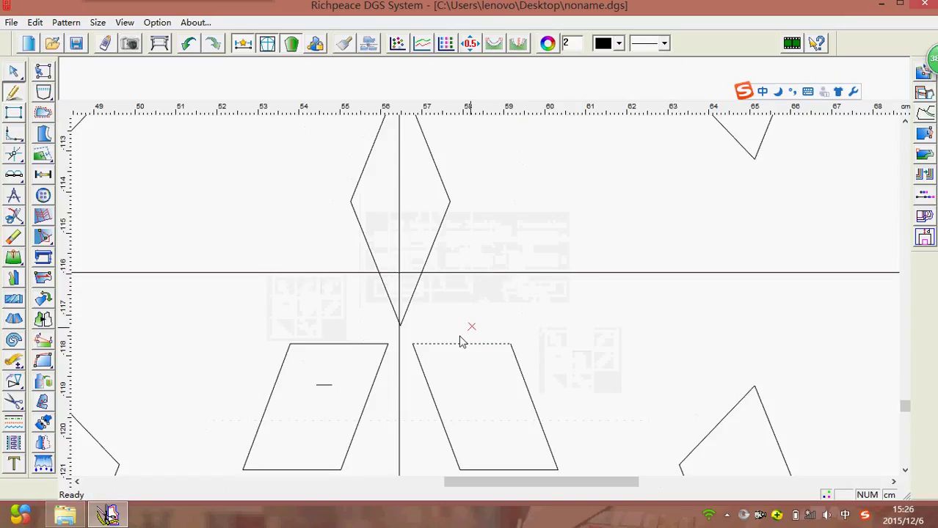
click(452, 343)
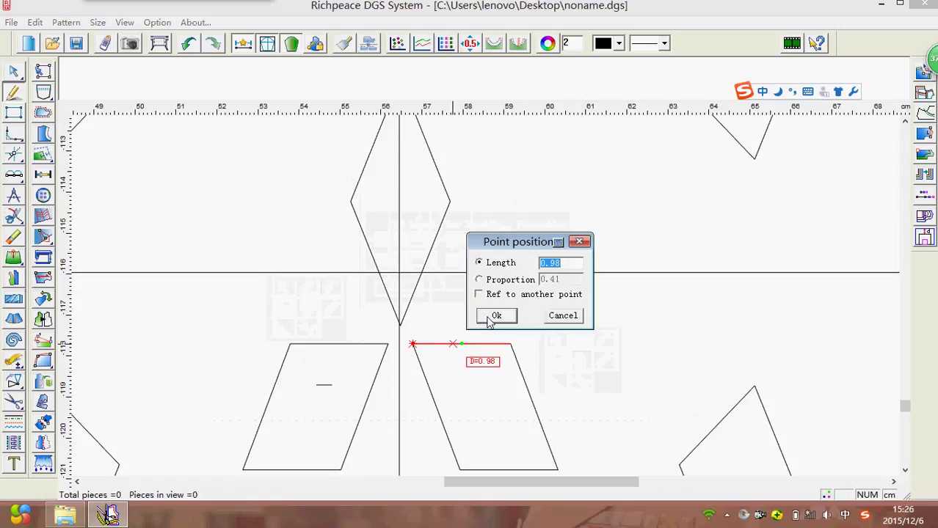
click(486, 316)
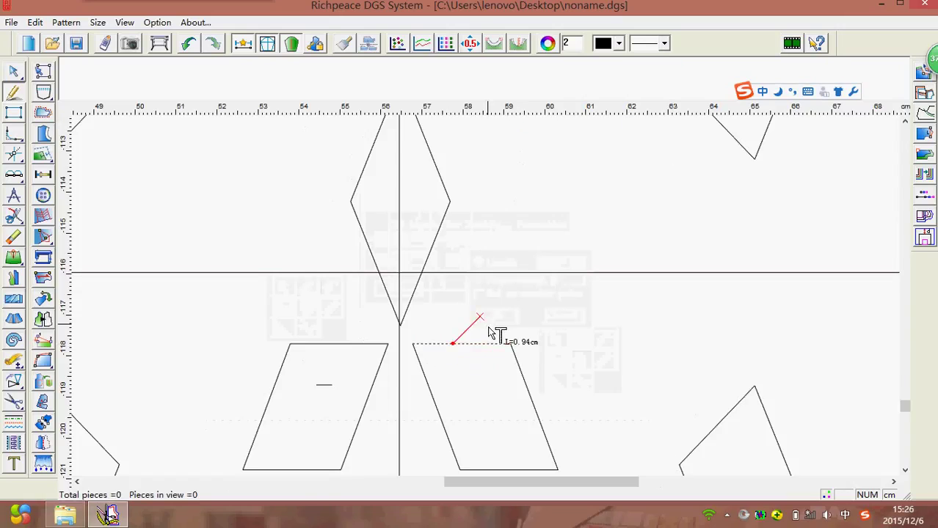
click(188, 43)
scroll(430, 349, up, 2)
click(397, 363)
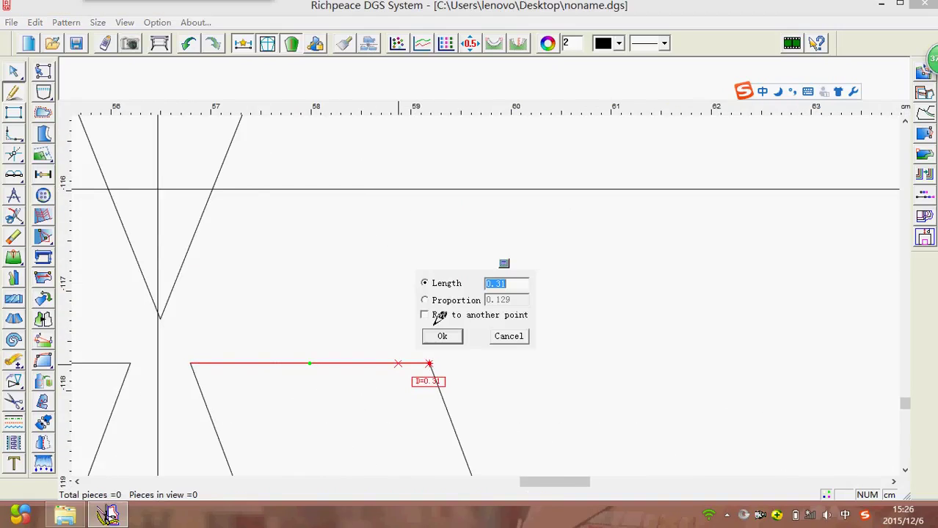
click(509, 335)
right_click(369, 361)
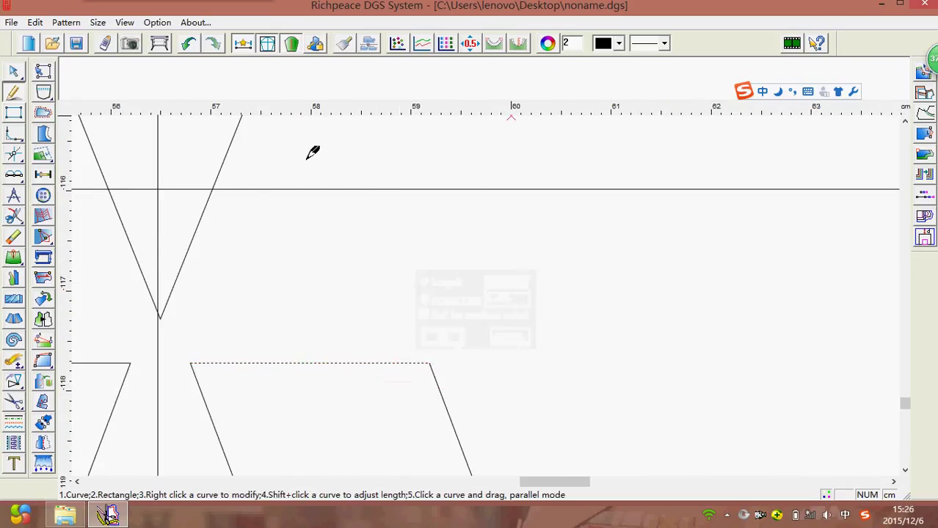
Make the parallelogram's dashed top edge solid.
click(13, 423)
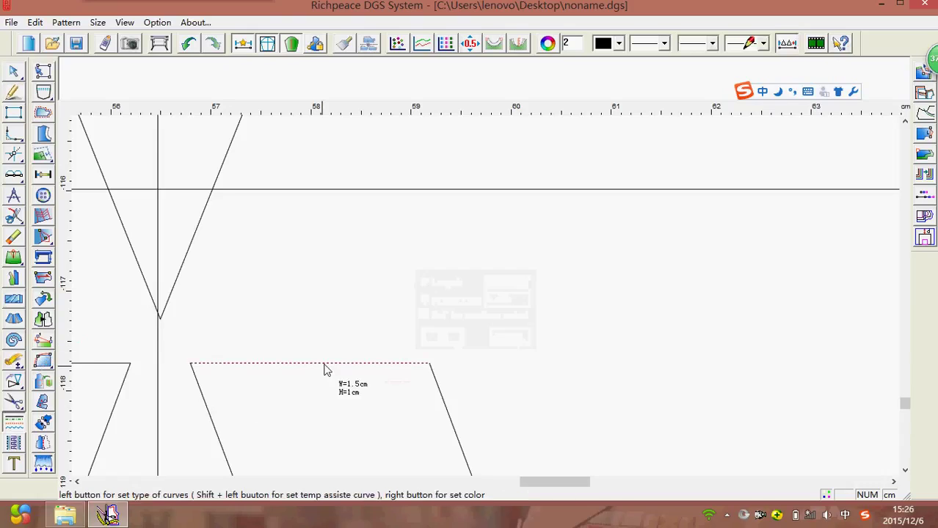
click(335, 362)
scroll(485, 295, down, 2)
scroll(484, 294, down, 1)
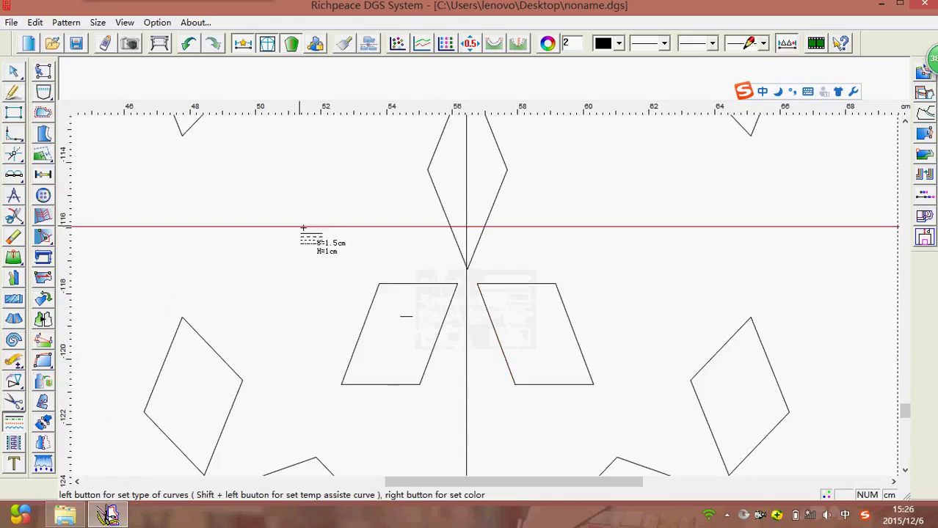
Pick the Eraser tool from the quick tool palette.
right_click(336, 279)
click(360, 289)
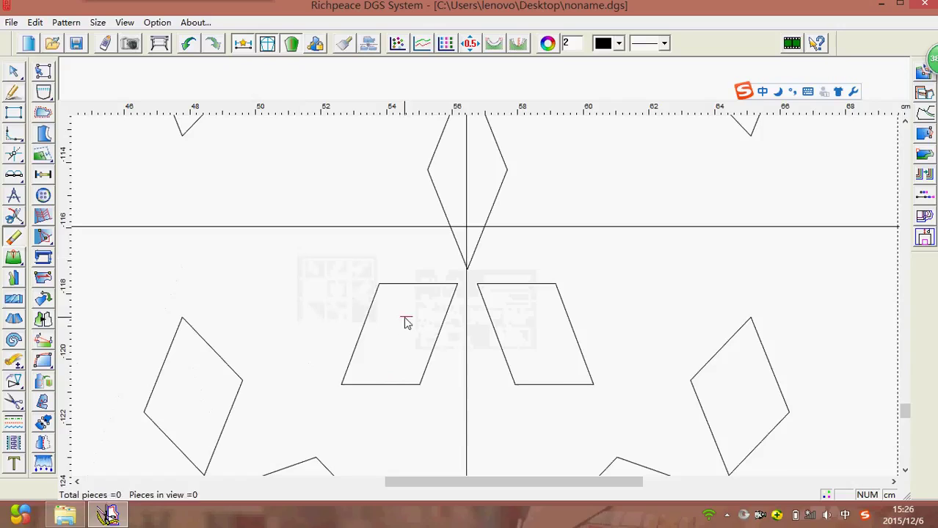
scroll(484, 297, down, 3)
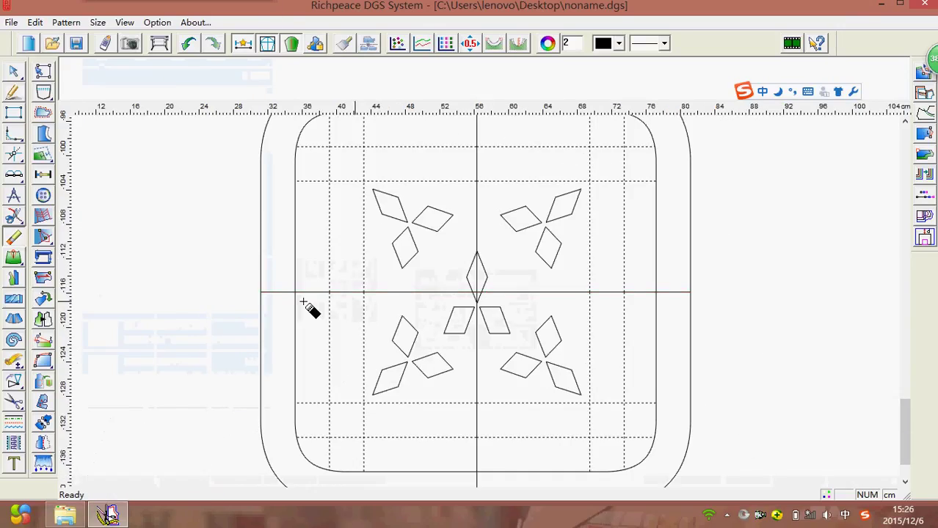
Switch to the Eraser tool from the quick tool palette.
right_click(176, 277)
click(230, 307)
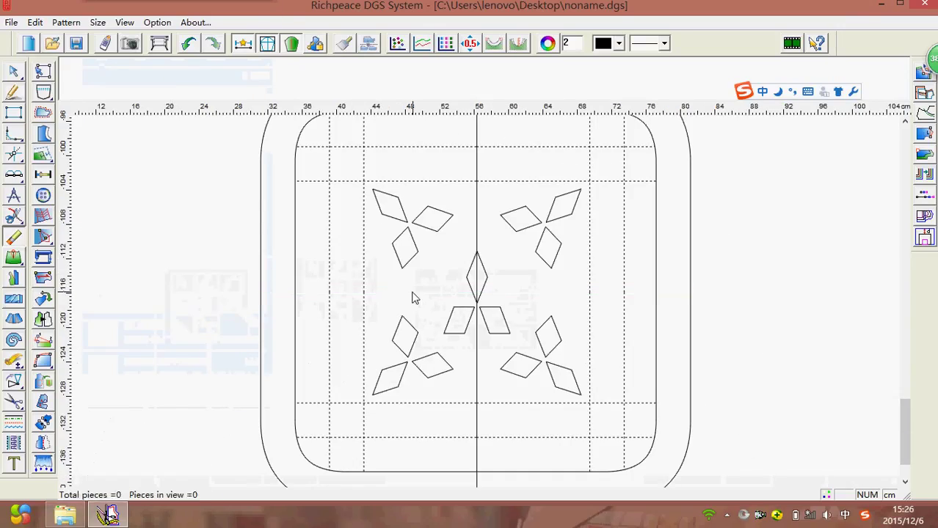
scroll(502, 300, down, 1)
scroll(519, 272, down, 1)
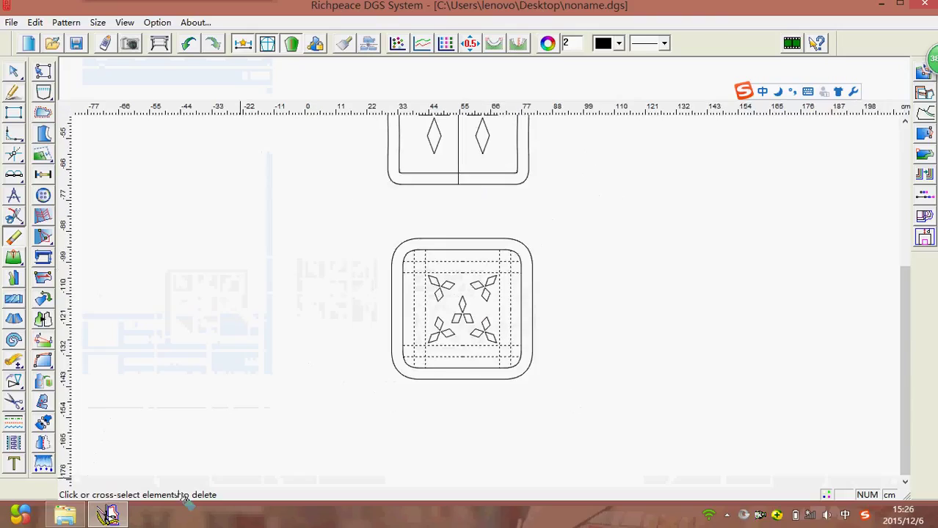
scroll(484, 294, down, 1)
scroll(498, 307, up, 2)
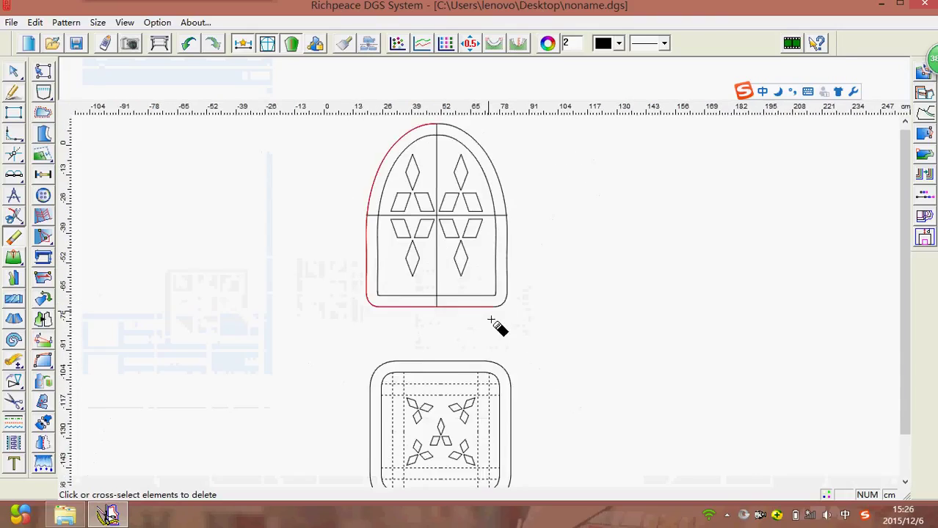
scroll(498, 325, down, 2)
scroll(489, 305, up, 3)
scroll(498, 310, up, 2)
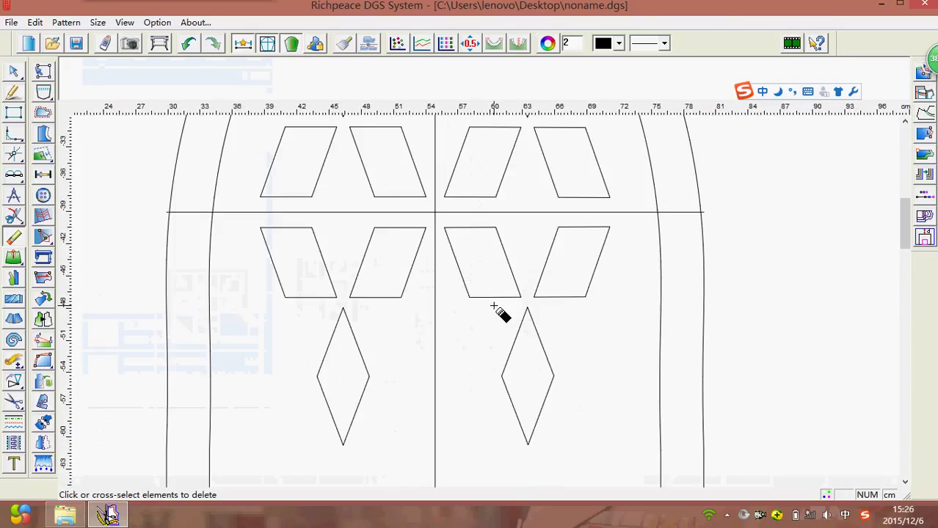
scroll(477, 308, down, 2)
scroll(460, 308, down, 2)
scroll(493, 310, up, 2)
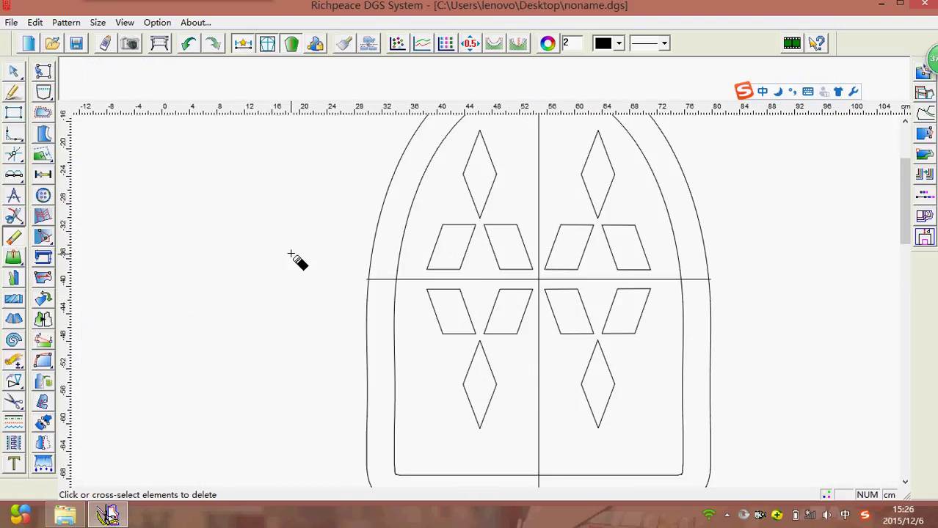
Apply the dashed line style to the arch's horizontal and vertical centre lines.
click(664, 44)
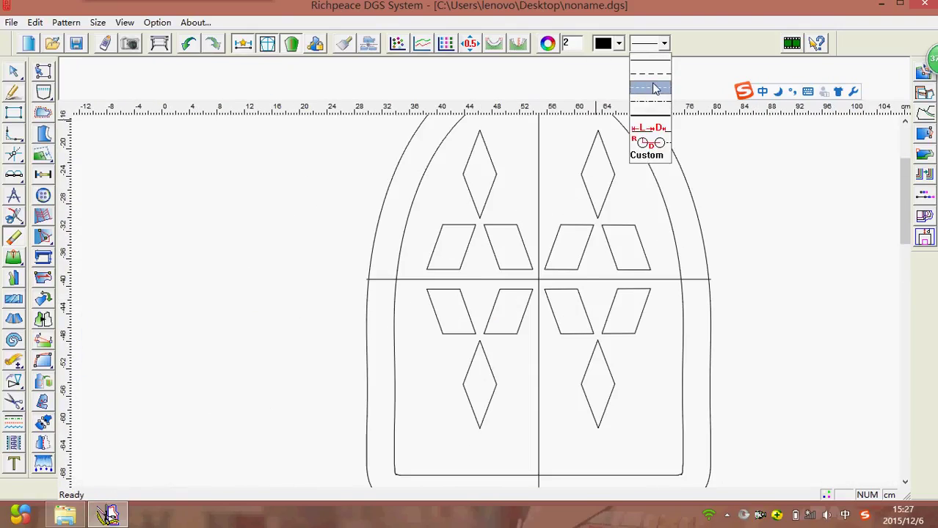
click(653, 89)
scroll(516, 255, up, 2)
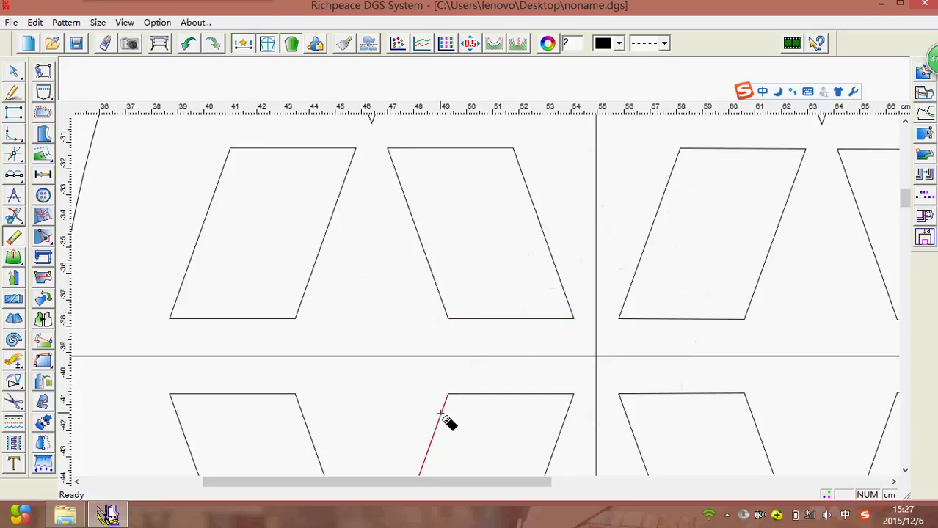
scroll(444, 429, down, 1)
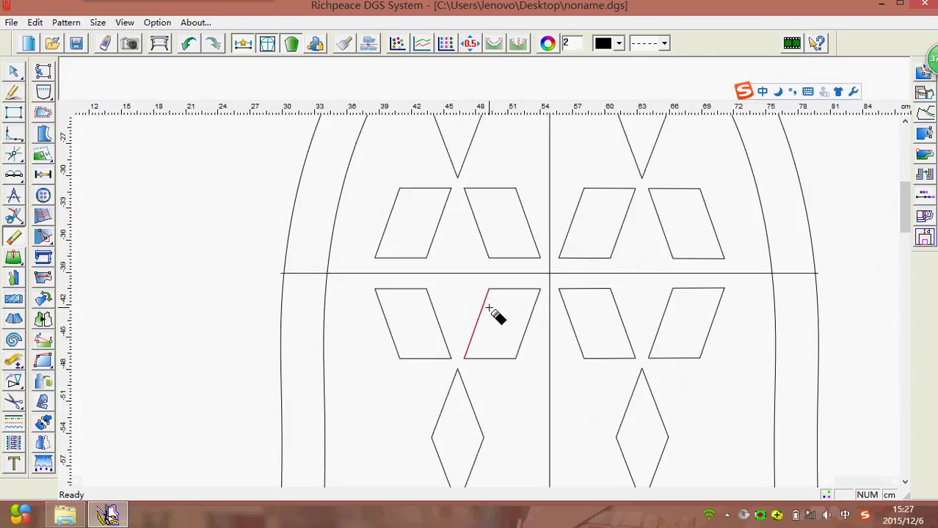
click(14, 422)
click(444, 273)
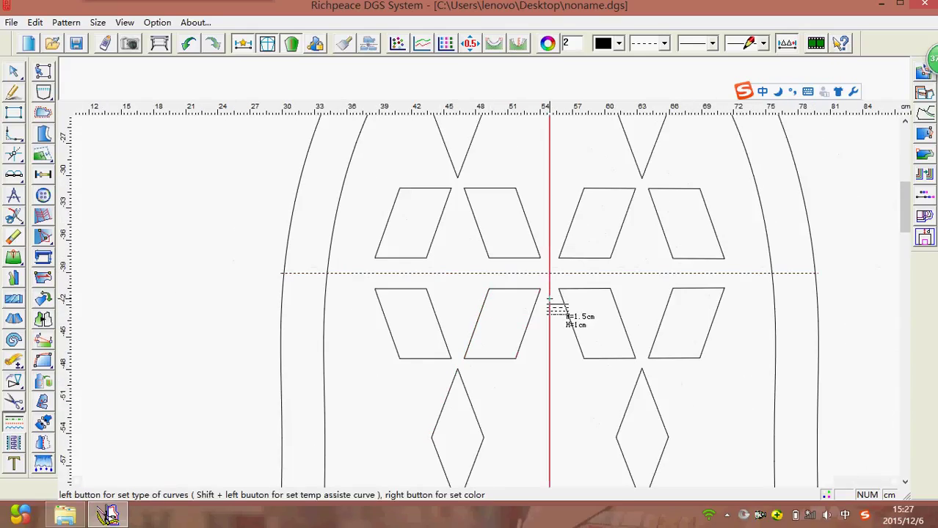
click(549, 309)
scroll(572, 310, down, 3)
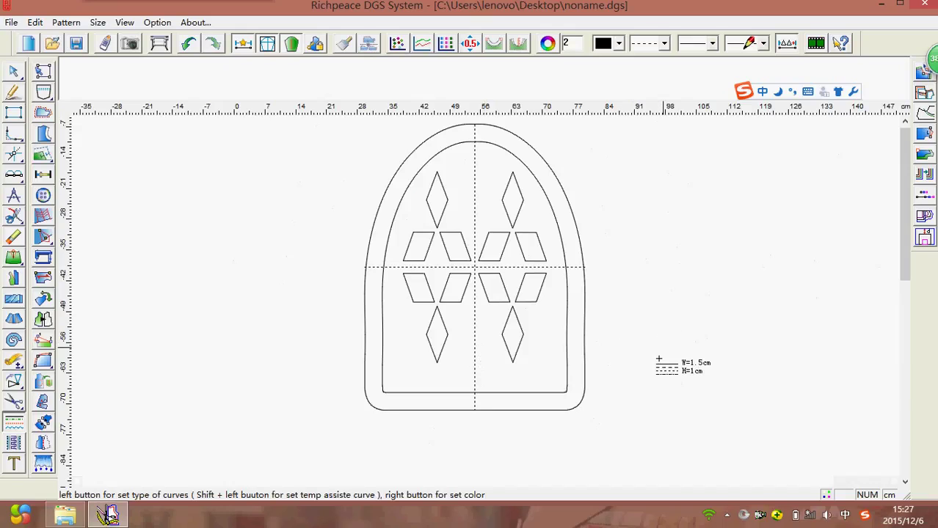
scroll(657, 360, down, 1)
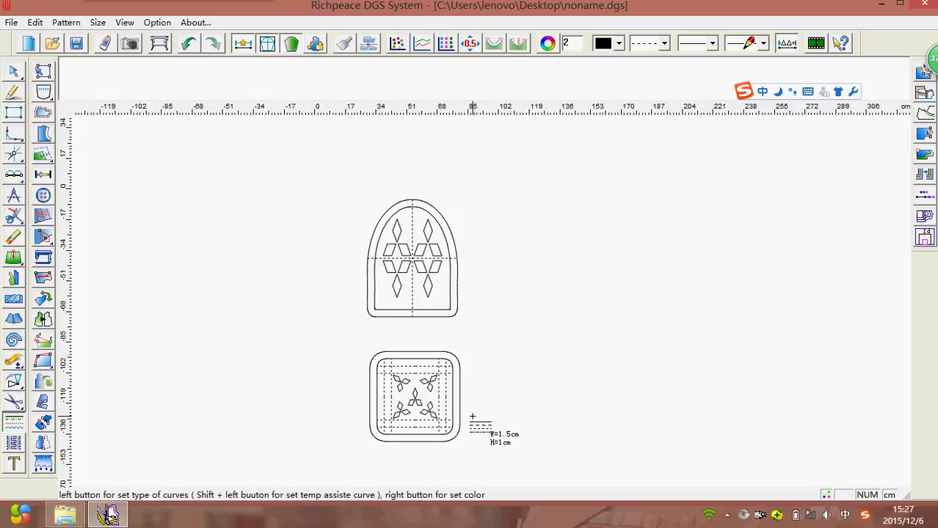
scroll(490, 306, down, 2)
scroll(491, 312, up, 2)
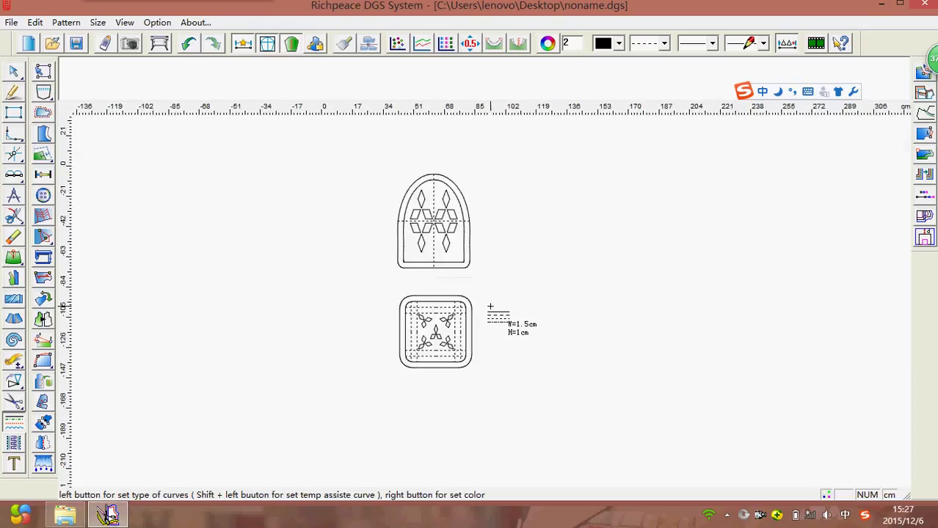
scroll(490, 306, up, 2)
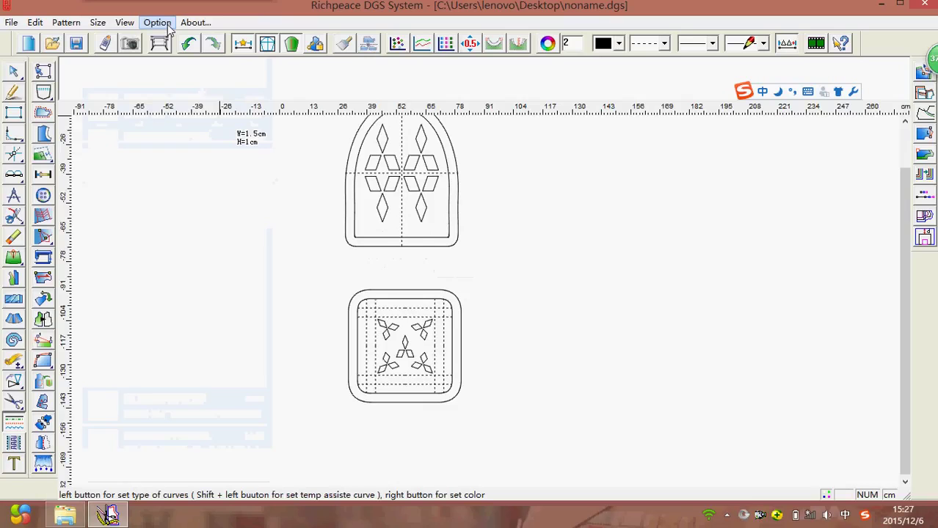
In Option > System setup > Def_Toolbar, add Sewing template to the right button toolbar.
click(166, 27)
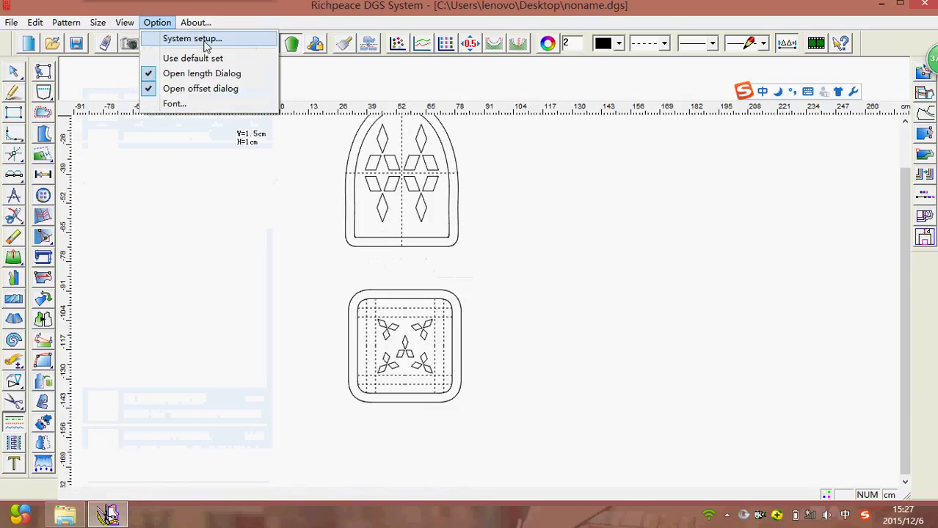
click(192, 39)
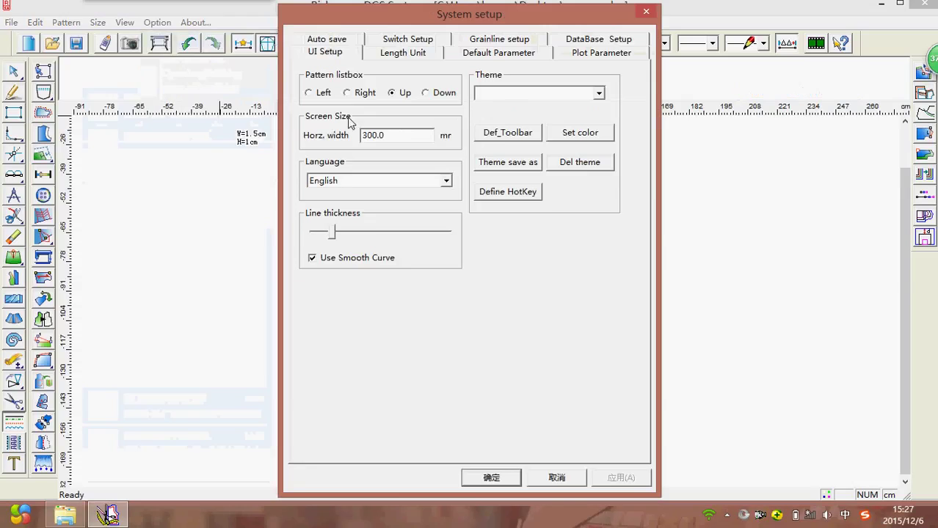
click(512, 134)
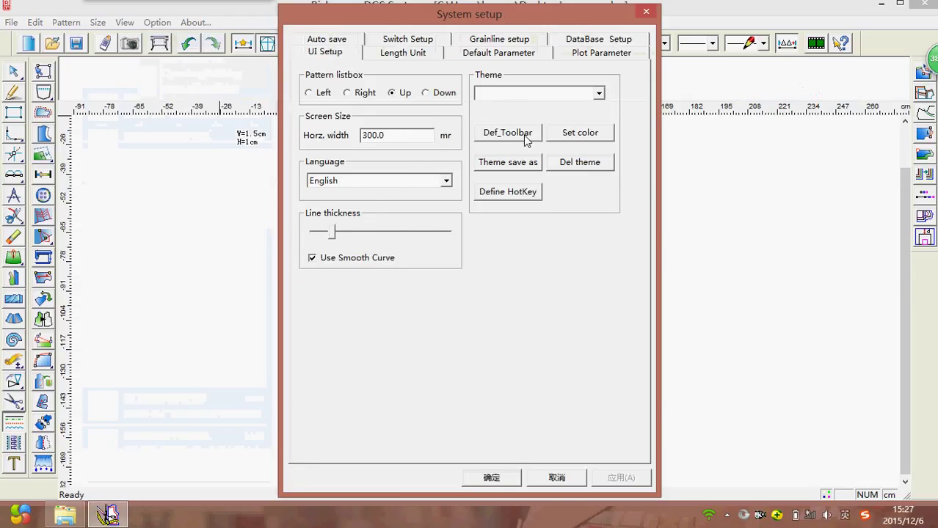
drag(480, 334, 561, 336)
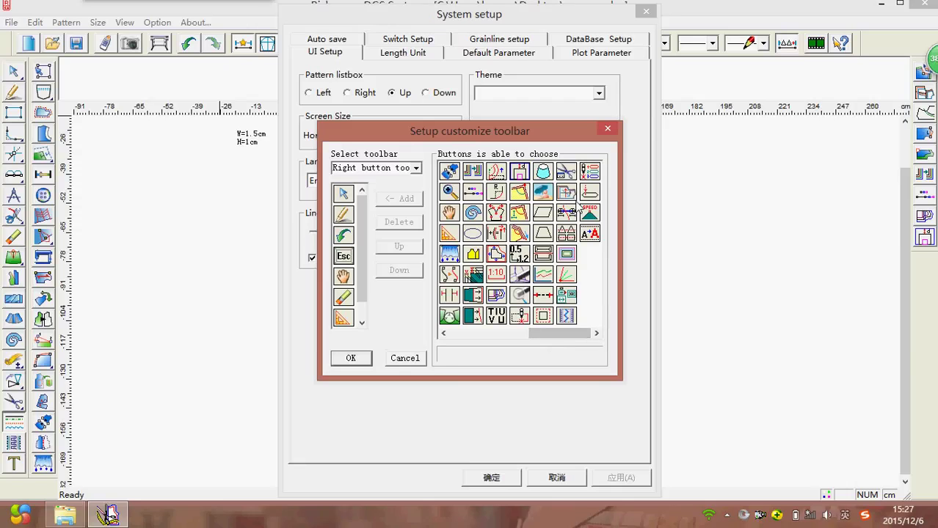
click(519, 316)
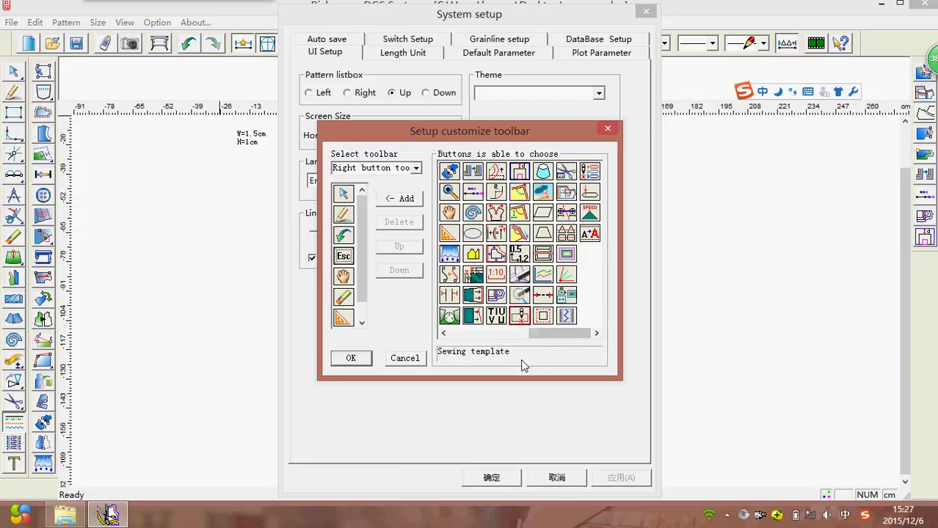
click(406, 205)
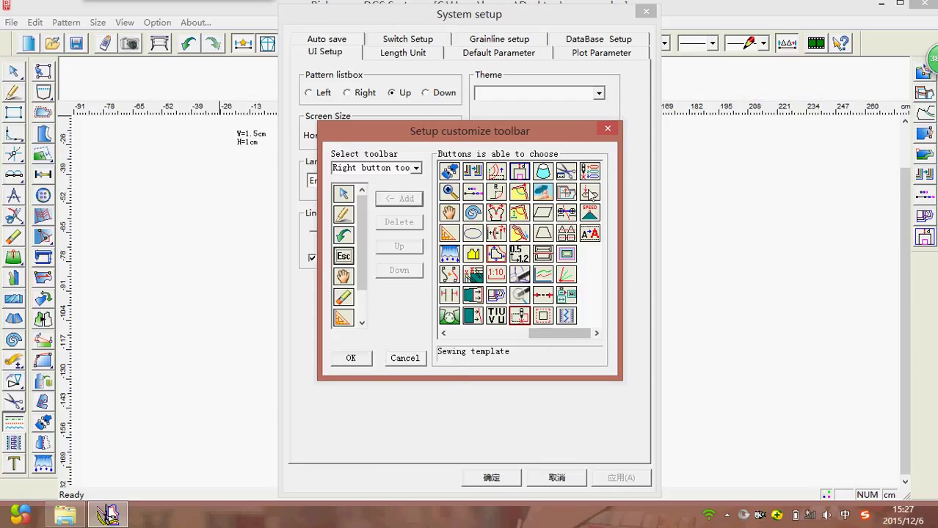
Add Presser line and Auto arrange sewing order, then confirm both dialogs.
click(590, 193)
click(396, 205)
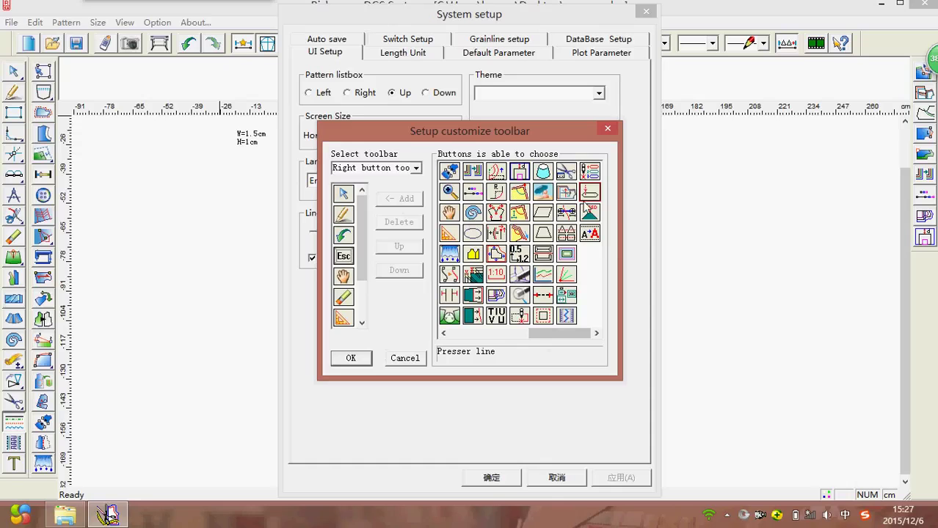
click(591, 173)
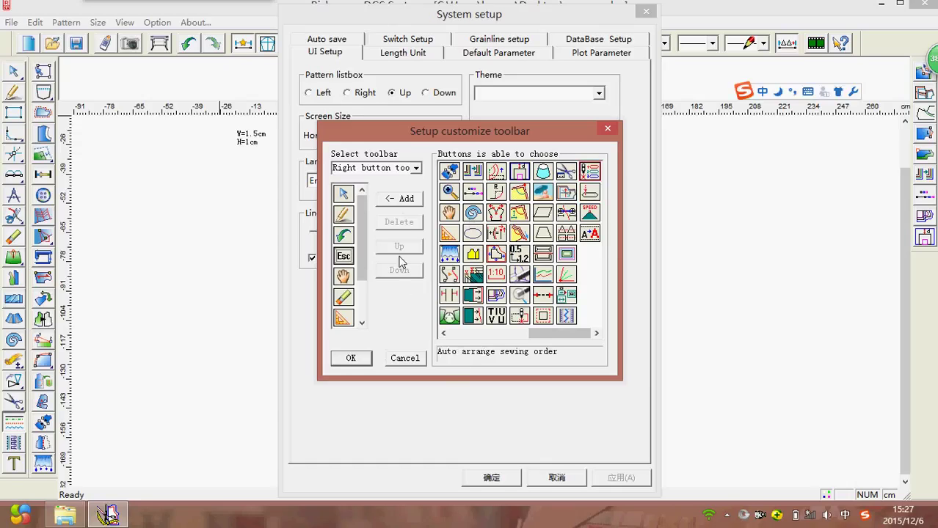
click(399, 201)
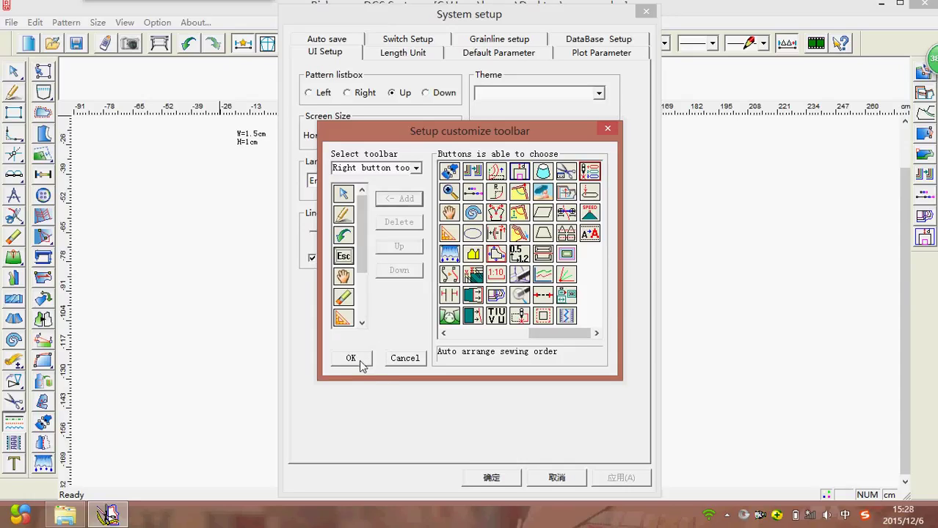
click(360, 358)
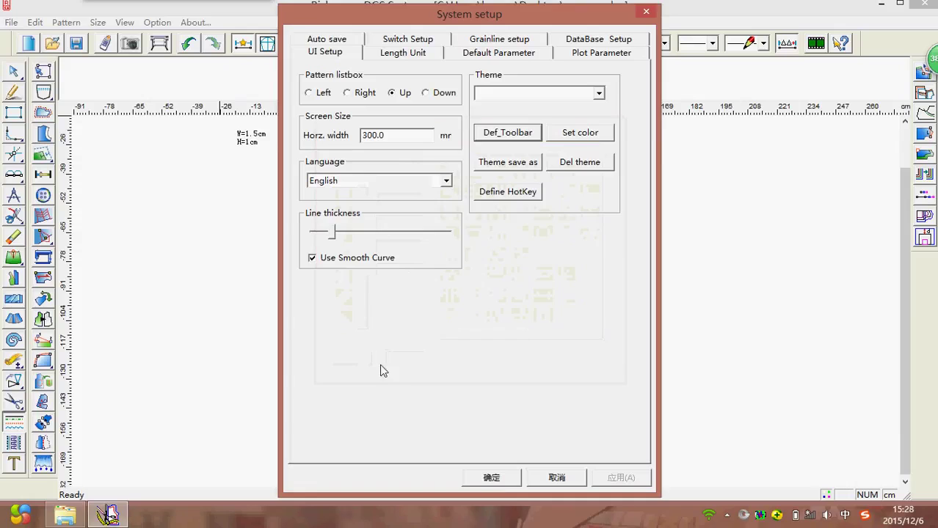
click(491, 478)
scroll(493, 258, up, 2)
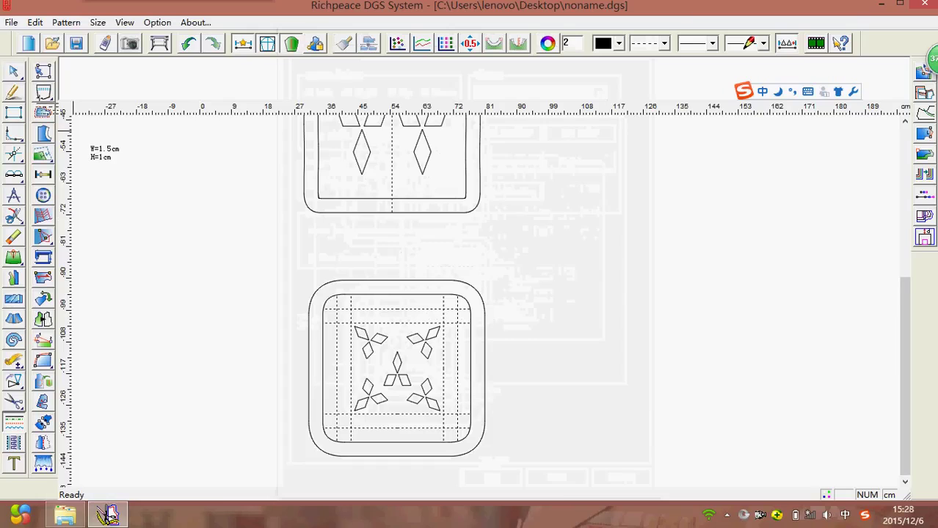
Activate the Sewing template tool from the right-click quick palette.
click(14, 92)
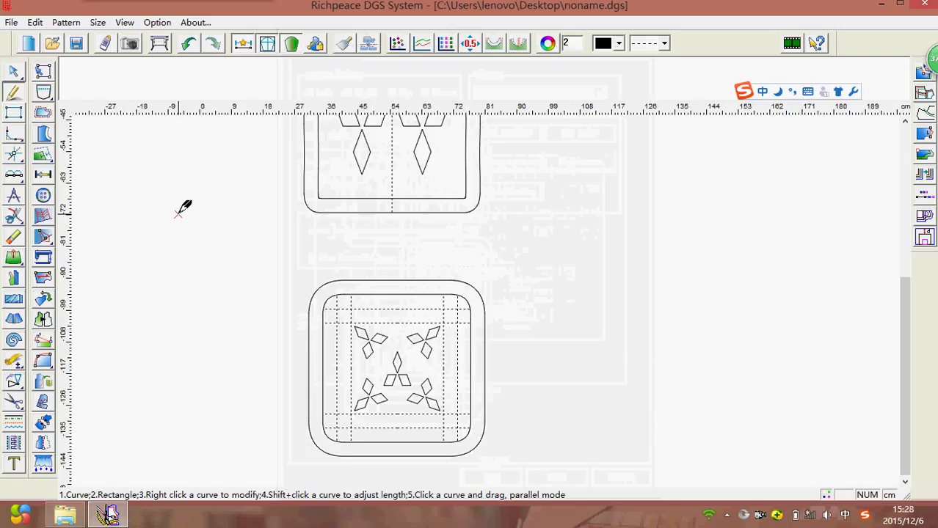
right_click(184, 212)
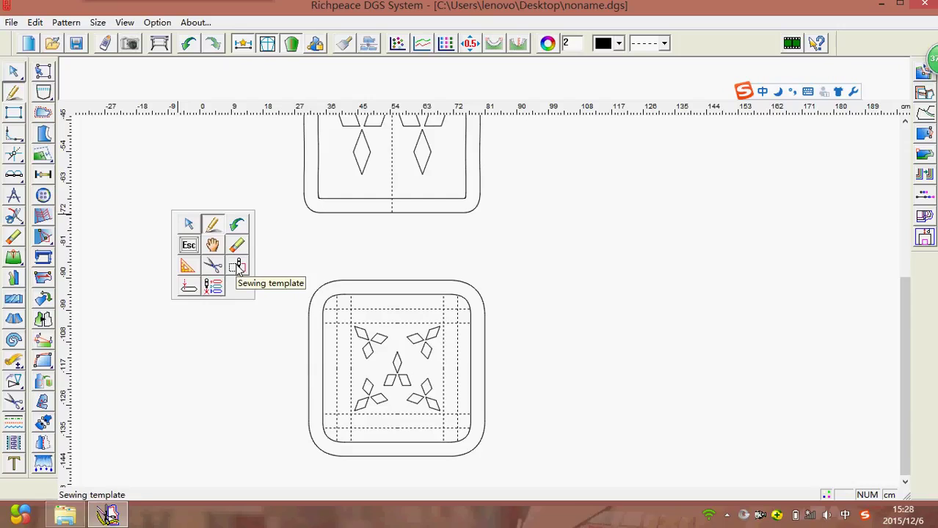
click(237, 266)
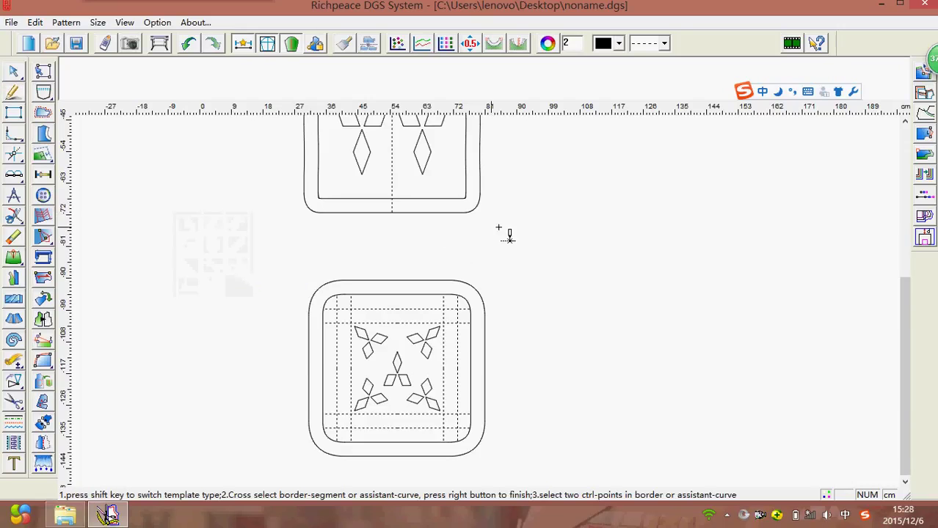
scroll(494, 310, down, 1)
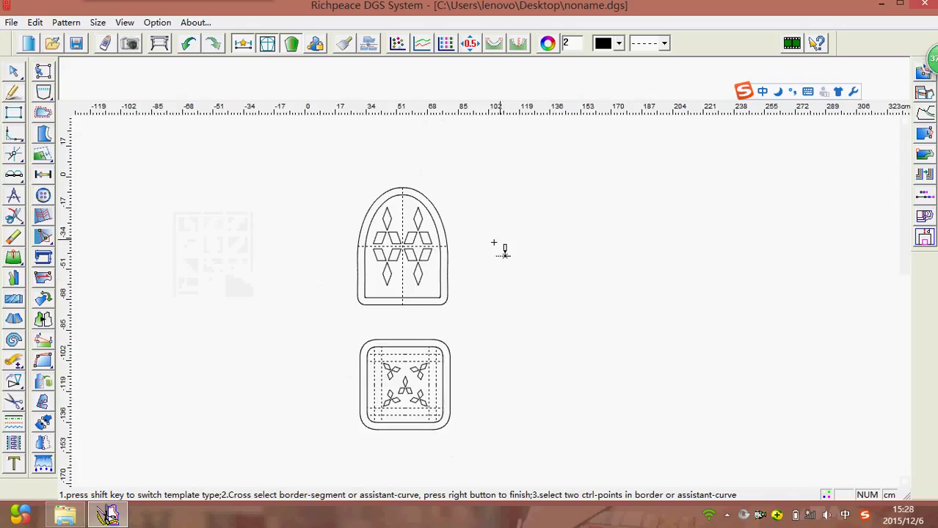
scroll(502, 312, up, 1)
scroll(502, 312, up, 1)
scroll(513, 304, down, 1)
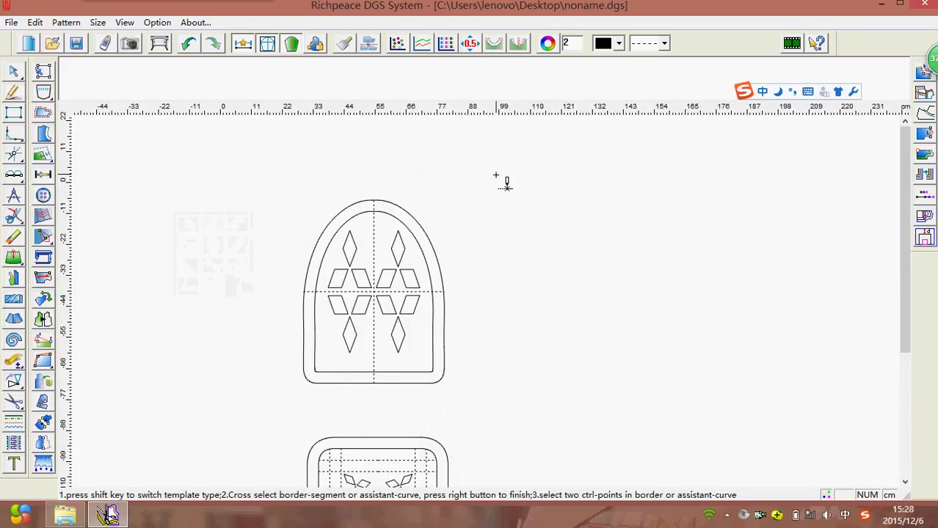
Drag out a template area right of the arch and set it to W 75, H 75.
drag(496, 176, 682, 409)
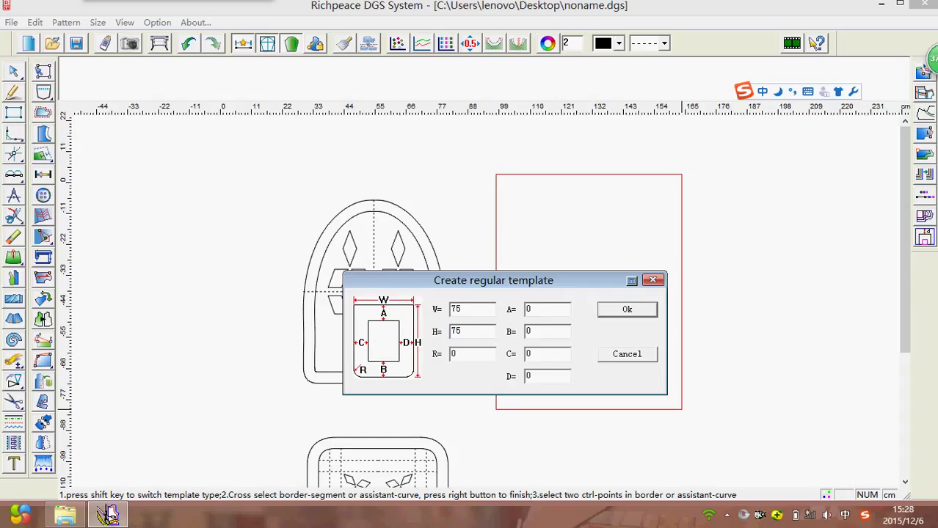
click(653, 308)
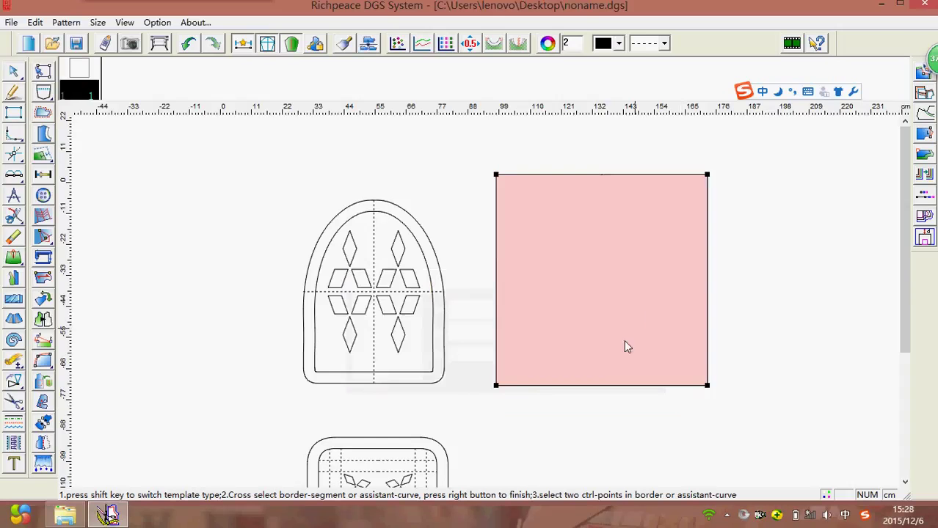
scroll(481, 310, down, 1)
scroll(478, 306, down, 1)
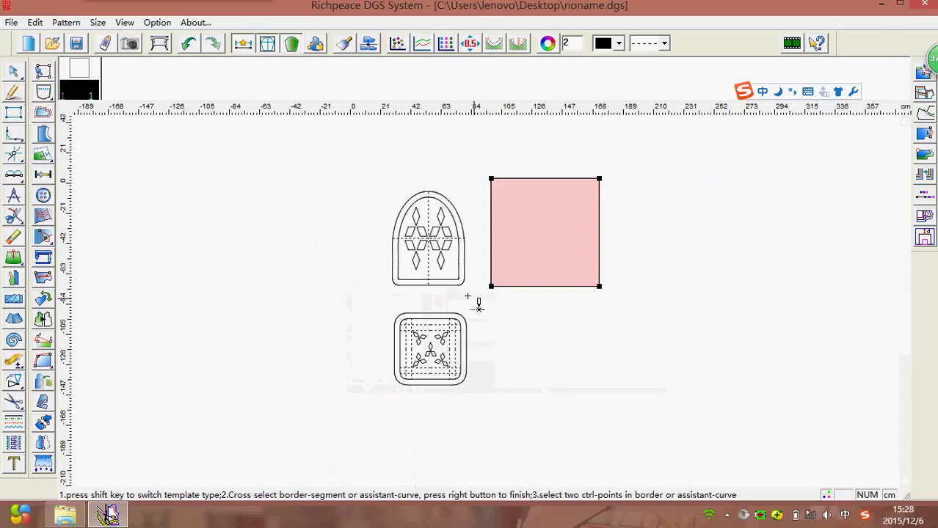
Extract the arched design as a pattern with Forfex and move it to the left.
click(13, 401)
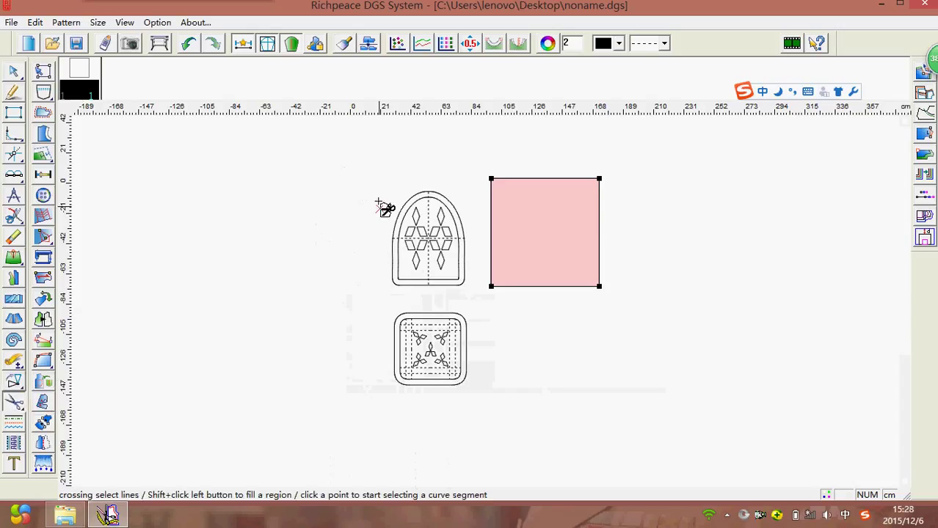
drag(369, 177, 470, 288)
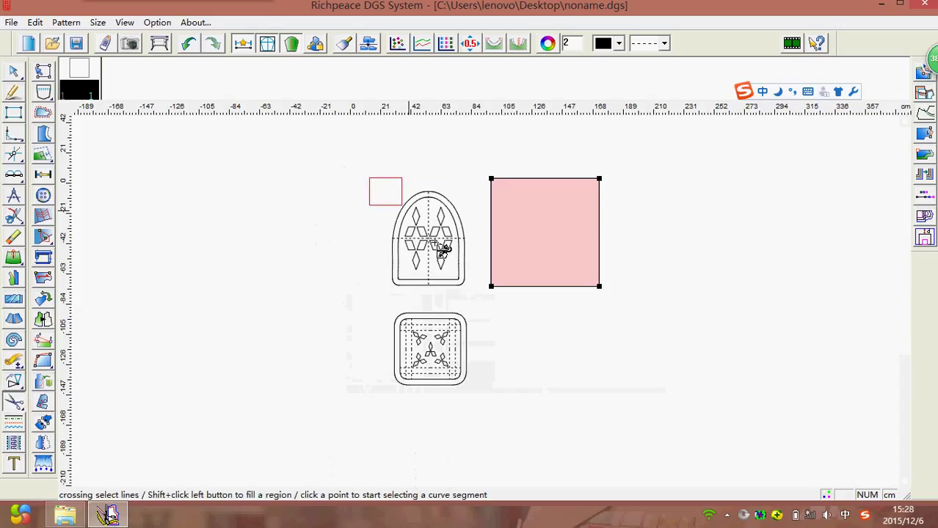
right_click(349, 263)
right_click(337, 245)
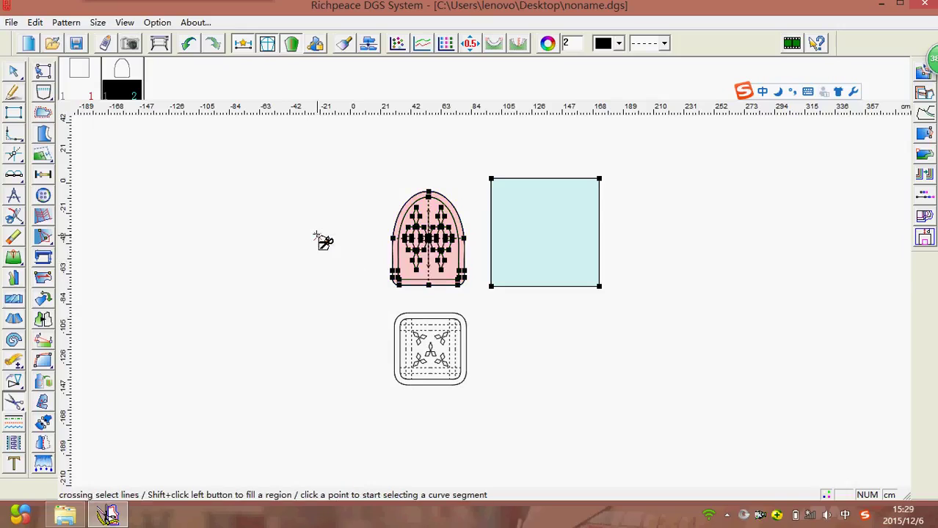
right_click(321, 238)
click(369, 268)
drag(412, 258, 310, 259)
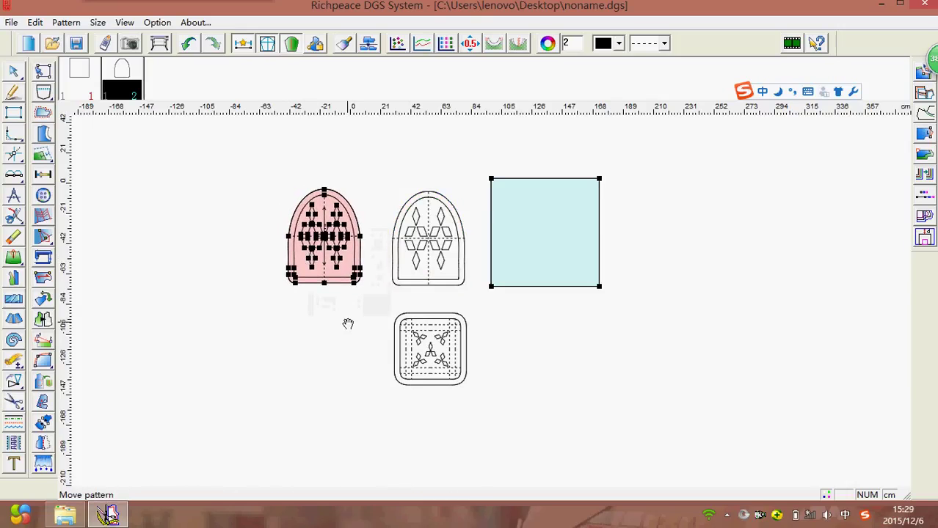
Extract the square design as a pattern and move it to the left.
right_click(276, 308)
click(315, 361)
drag(361, 308, 511, 412)
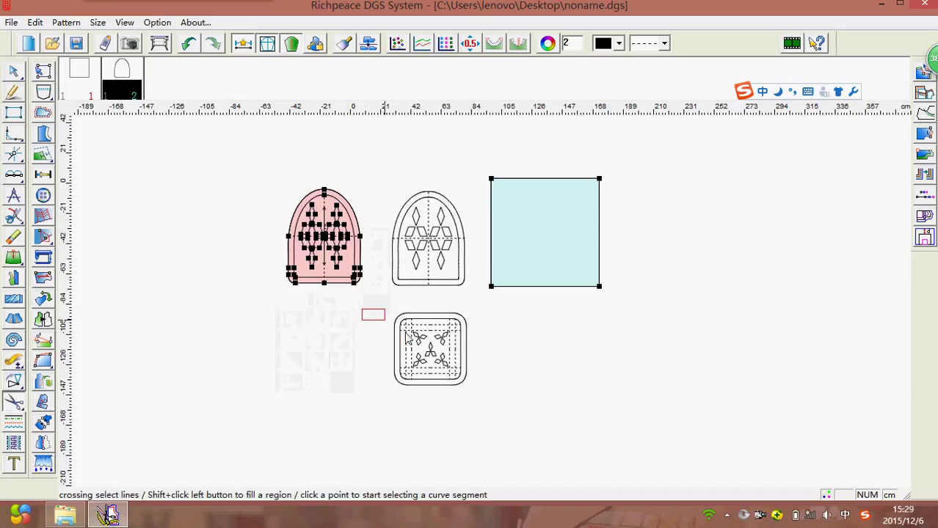
right_click(316, 330)
click(349, 339)
drag(411, 350, 350, 340)
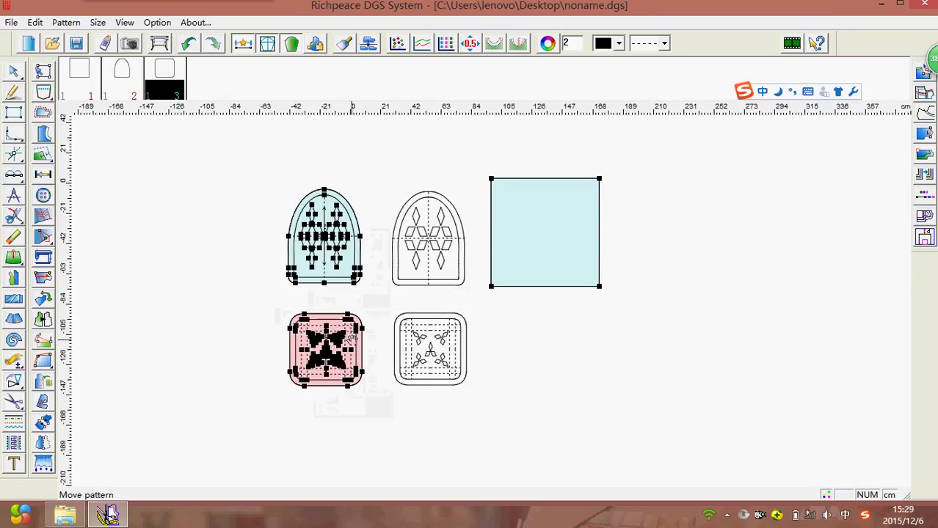
Drag the arched pattern onto the 75 × 75 cm square template and centre it.
scroll(387, 262, up, 2)
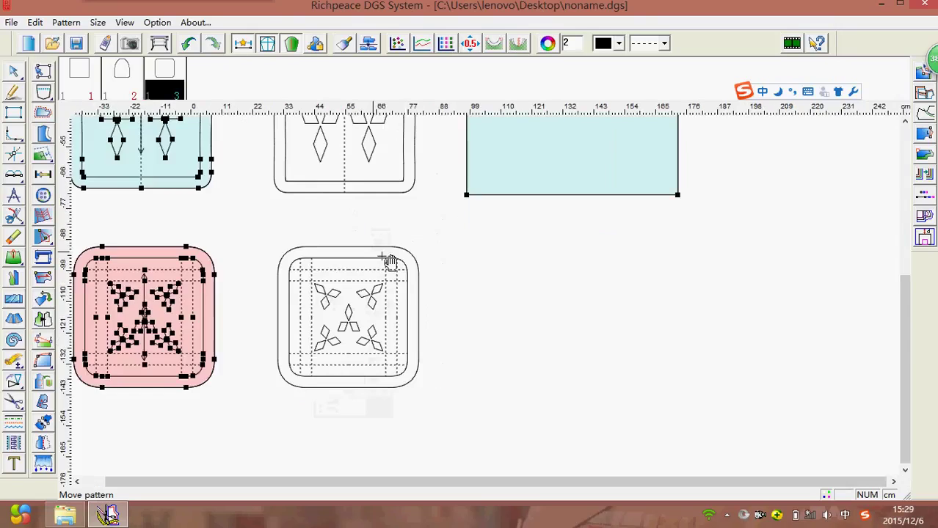
scroll(346, 236, down, 1)
drag(345, 237, 606, 232)
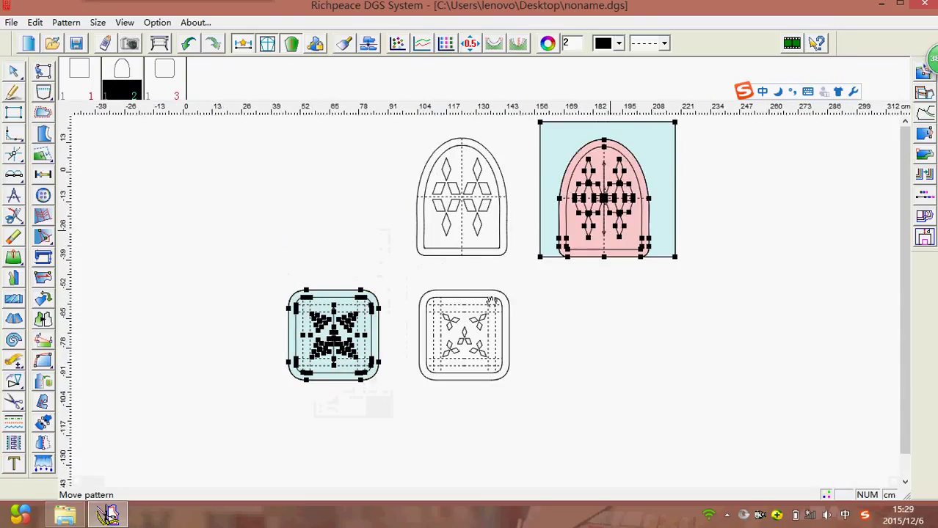
scroll(607, 232, up, 2)
drag(495, 291, 497, 286)
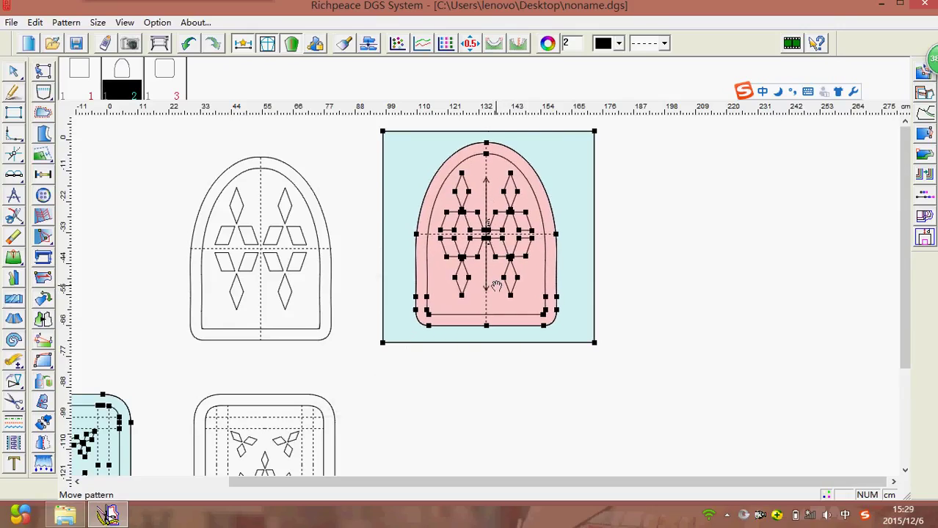
scroll(495, 295, down, 1)
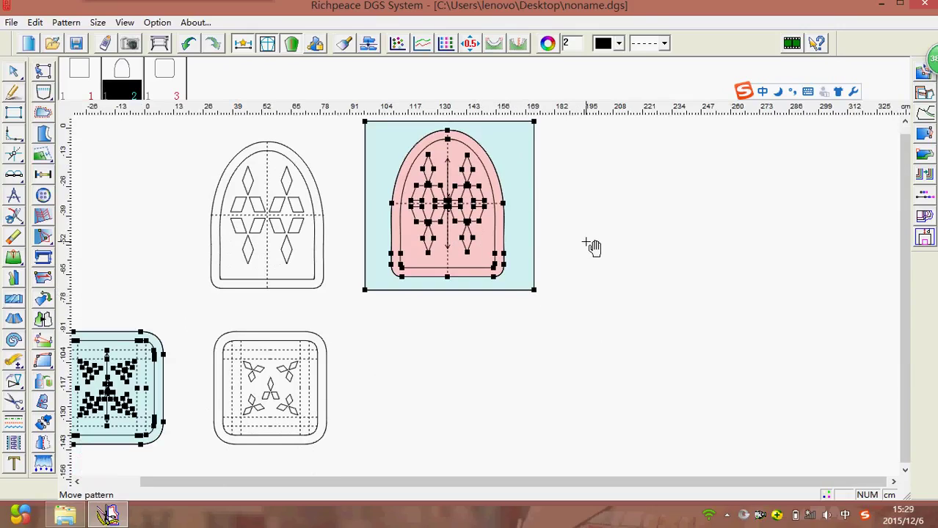
scroll(579, 260, down, 2)
scroll(411, 242, up, 3)
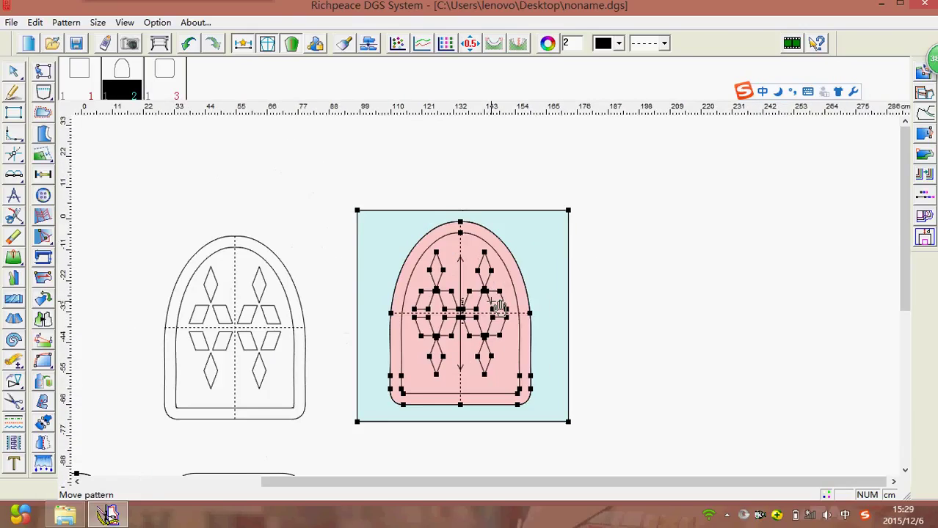
right_click(327, 220)
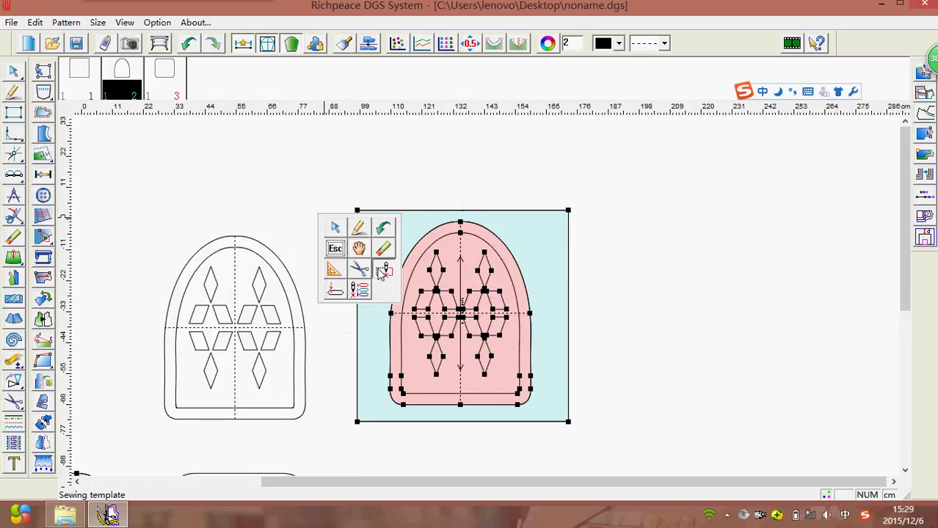
With the Sewing template tool, cross-select the arch's curves, then close the settings that appear.
click(383, 271)
scroll(479, 257, down, 1)
drag(469, 250, 570, 372)
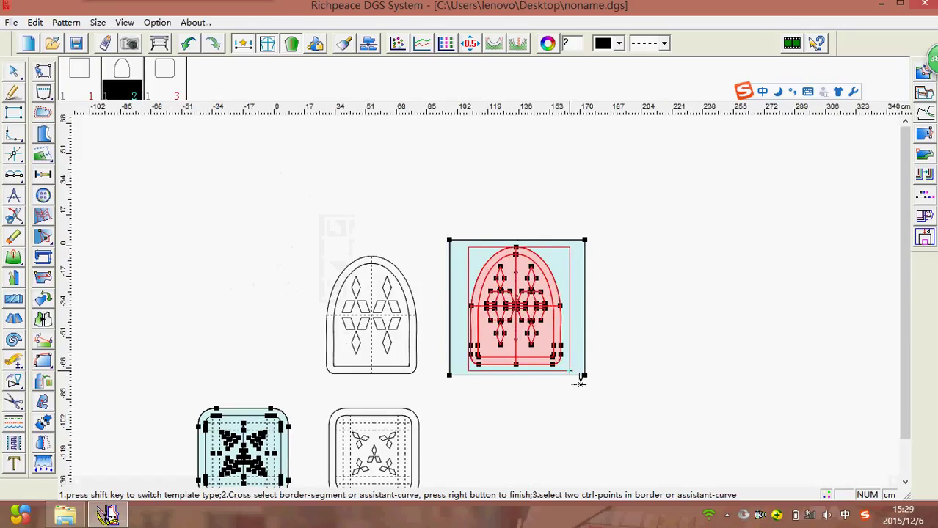
right_click(584, 328)
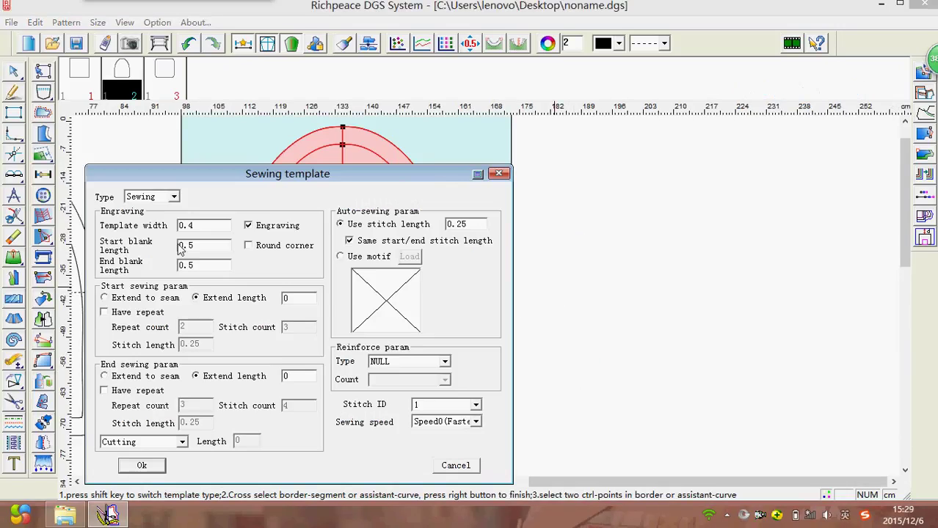
click(498, 174)
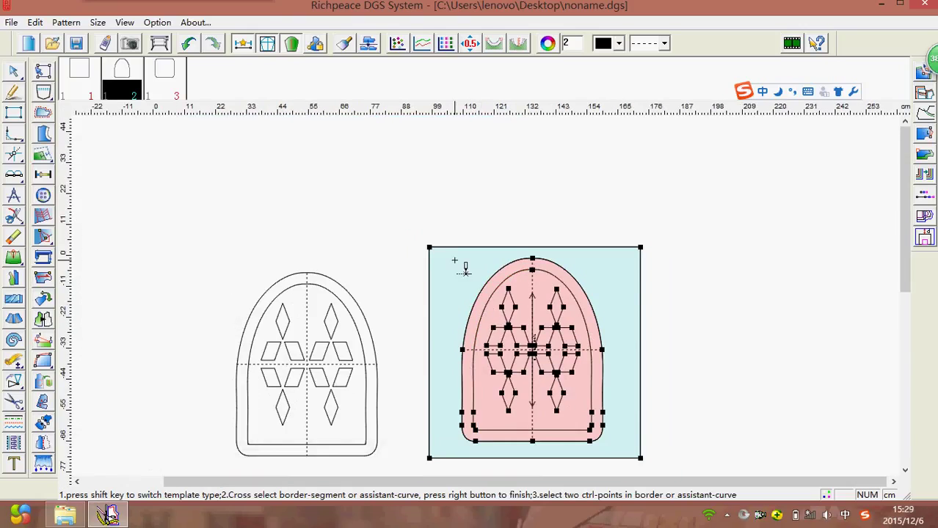
Reselect the arch's curves and keep Sewing as the template type in the Sewing template dialog.
mouse_move(454, 259)
mouse_down()
mouse_move(597, 405)
mouse_move(627, 458)
mouse_up()
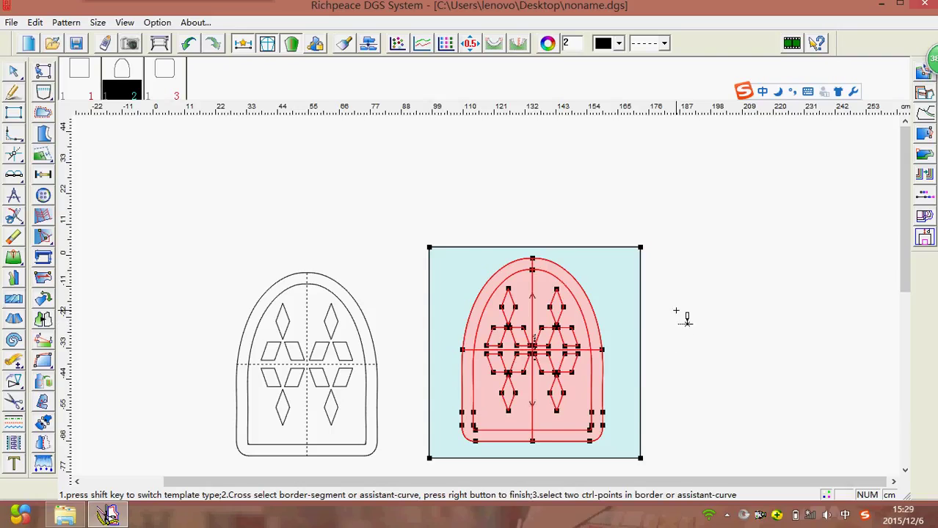
right_click(676, 314)
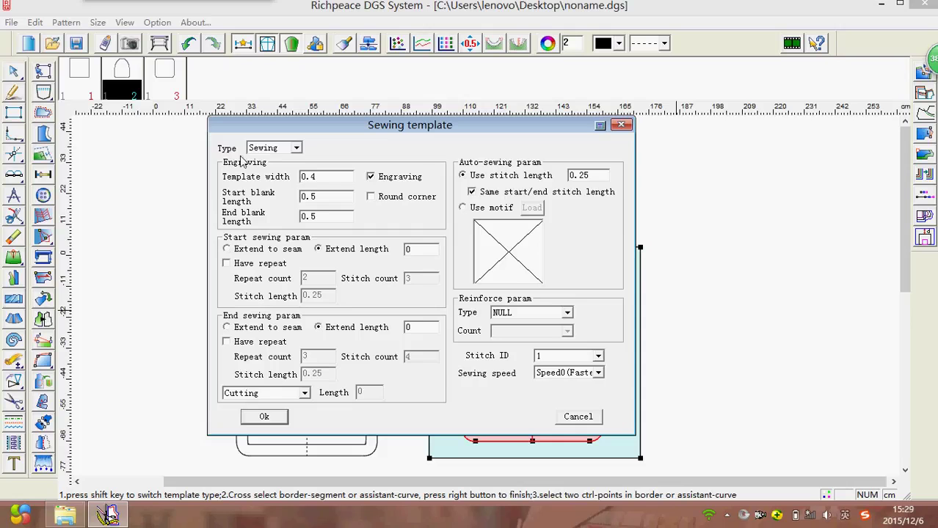
click(295, 148)
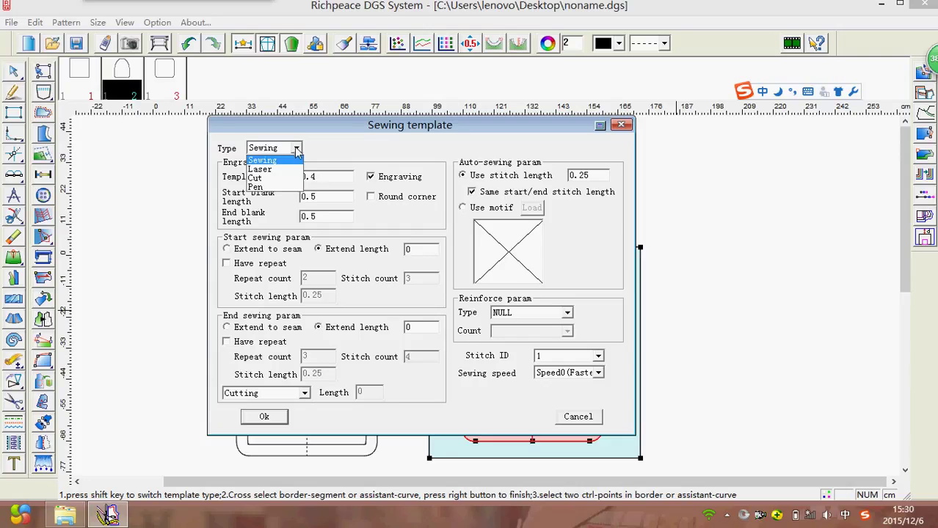
click(296, 149)
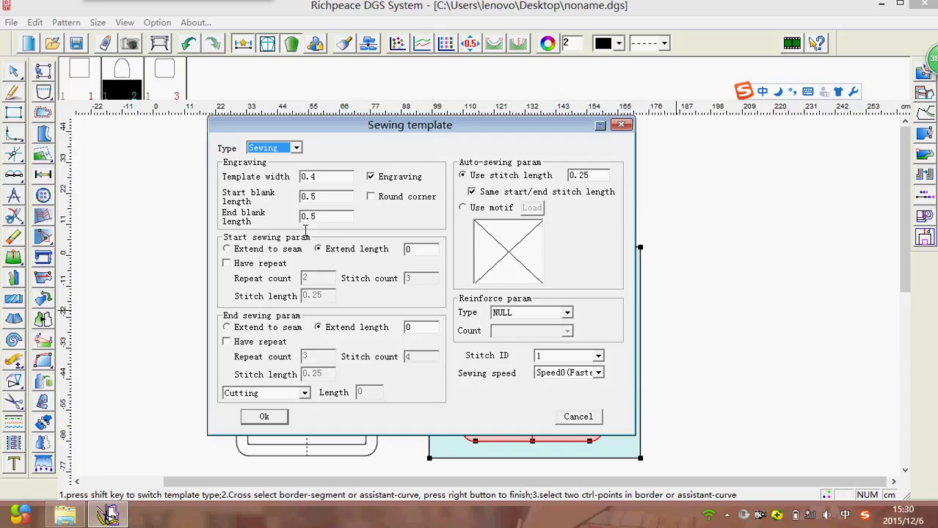
Confirm the engraved sewing template settings with 0.4 line width.
click(264, 416)
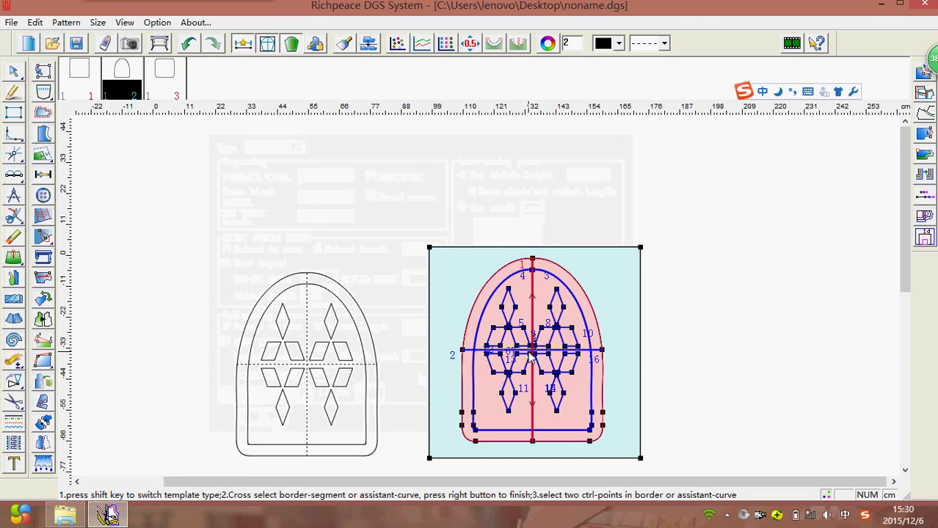
scroll(496, 309, up, 1)
scroll(496, 312, up, 1)
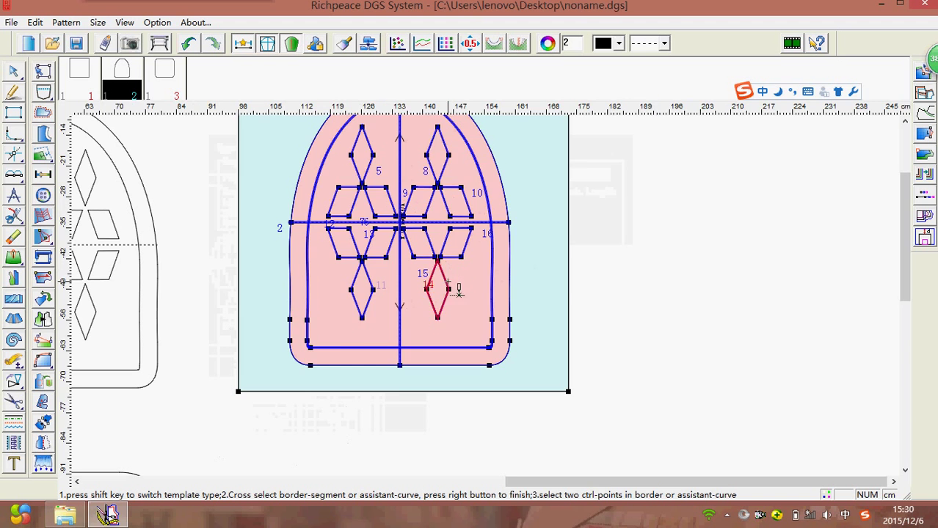
scroll(461, 280, up, 2)
scroll(515, 304, down, 1)
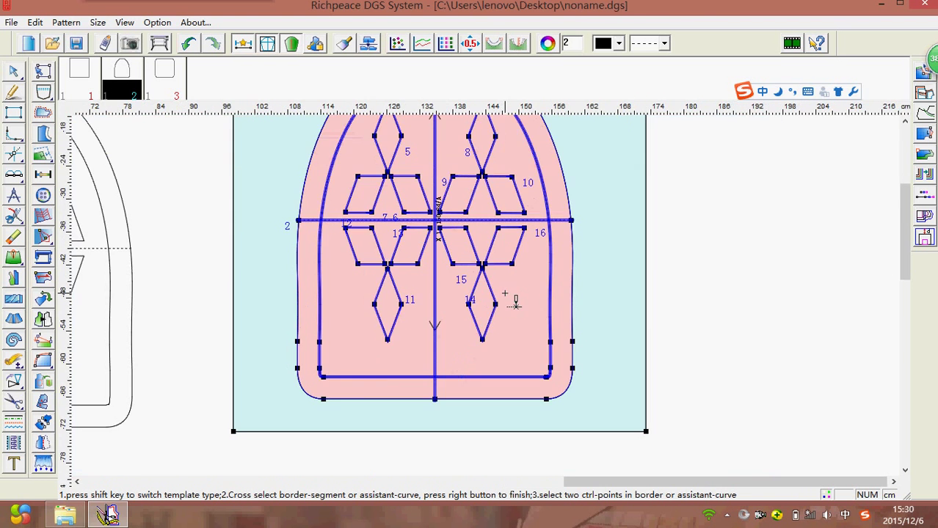
scroll(515, 303, down, 1)
Pick the arched piece's diamond, parallelogram and cross stitch lines and finish engraving.
click(514, 303)
scroll(477, 301, up, 1)
scroll(391, 297, up, 1)
scroll(391, 297, up, 1)
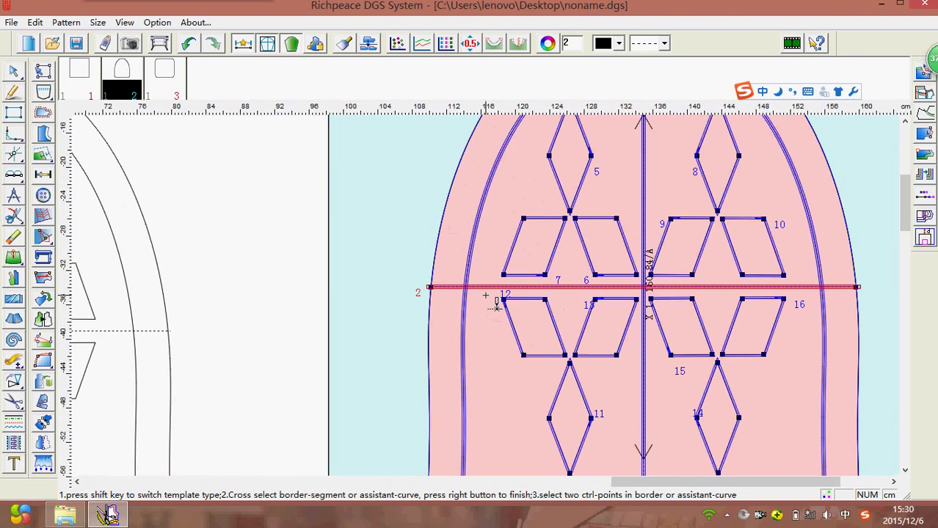
scroll(485, 314, up, 1)
scroll(524, 345, down, 2)
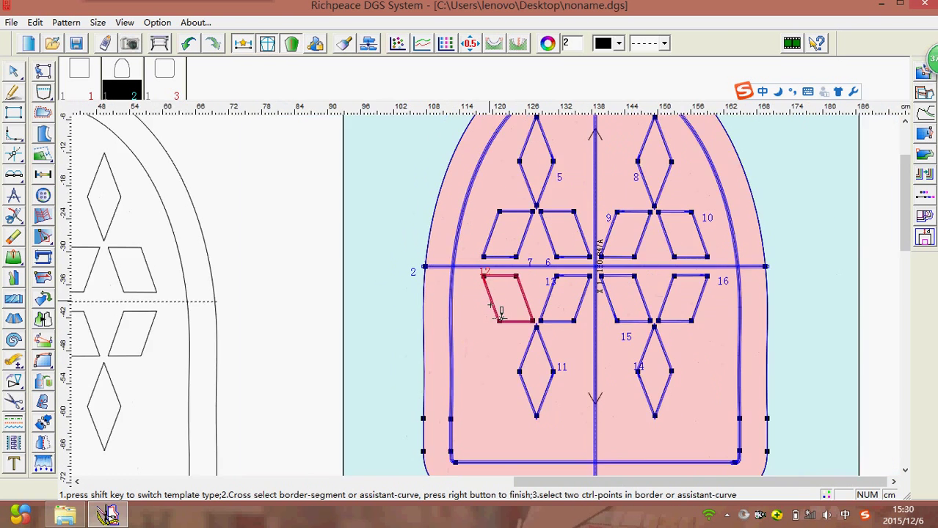
scroll(506, 315, down, 2)
right_click(733, 275)
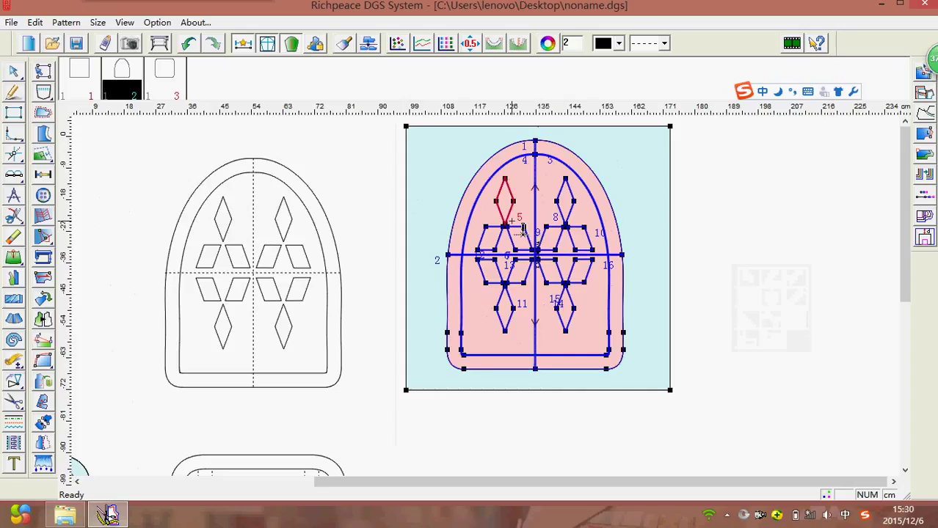
right_click(737, 217)
click(765, 227)
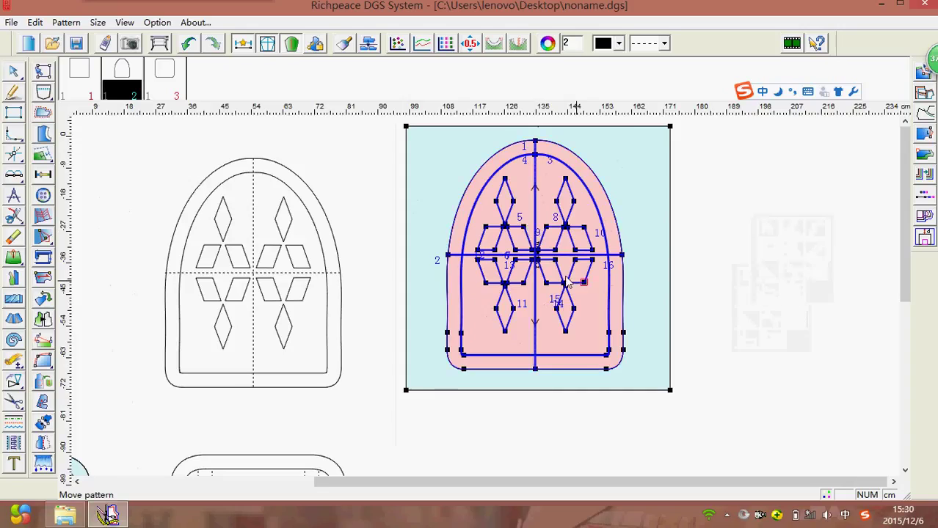
mouse_move(550, 284)
mouse_down()
mouse_move(471, 297)
mouse_move(571, 284)
mouse_up()
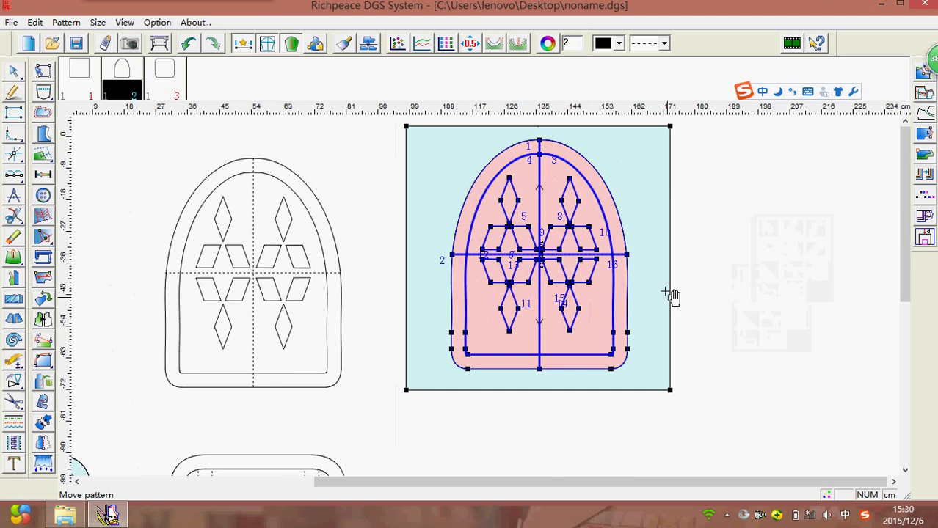
scroll(491, 304, up, 2)
scroll(492, 323, down, 2)
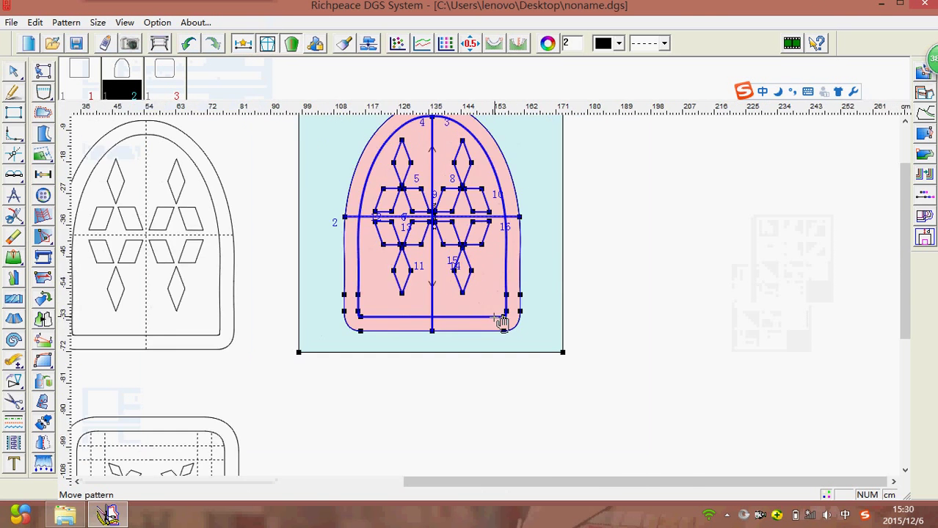
scroll(491, 301, up, 2)
scroll(491, 299, down, 2)
scroll(494, 299, up, 4)
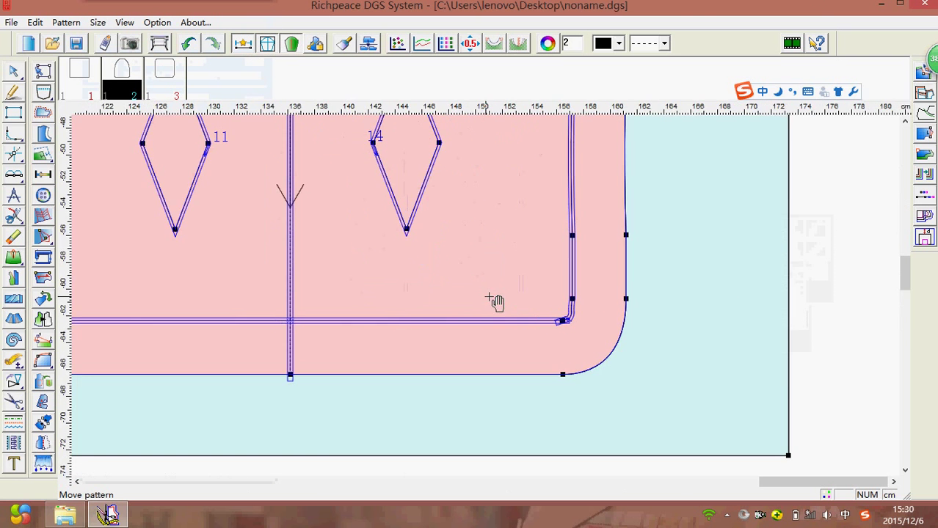
Restart the Sewing template tool from the quick tool palette.
right_click(834, 256)
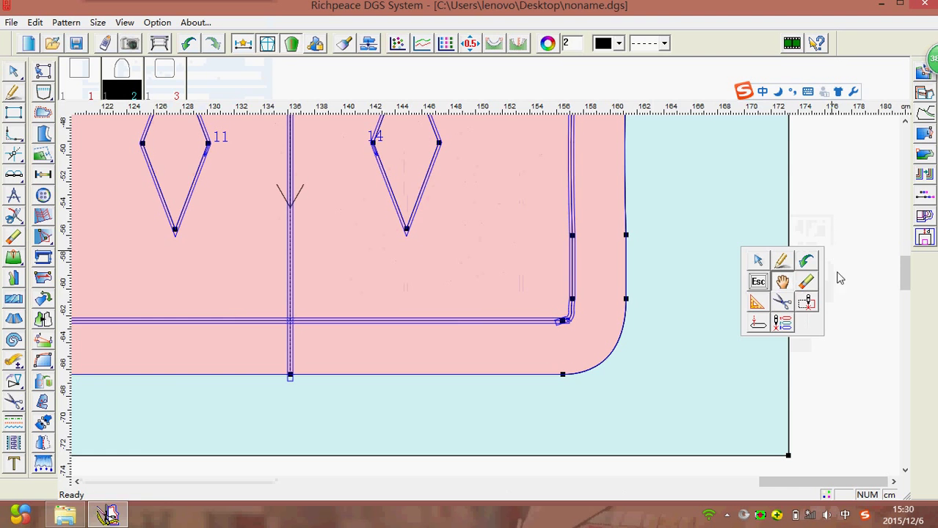
click(805, 303)
scroll(494, 302, down, 2)
scroll(464, 265, down, 2)
scroll(459, 235, up, 4)
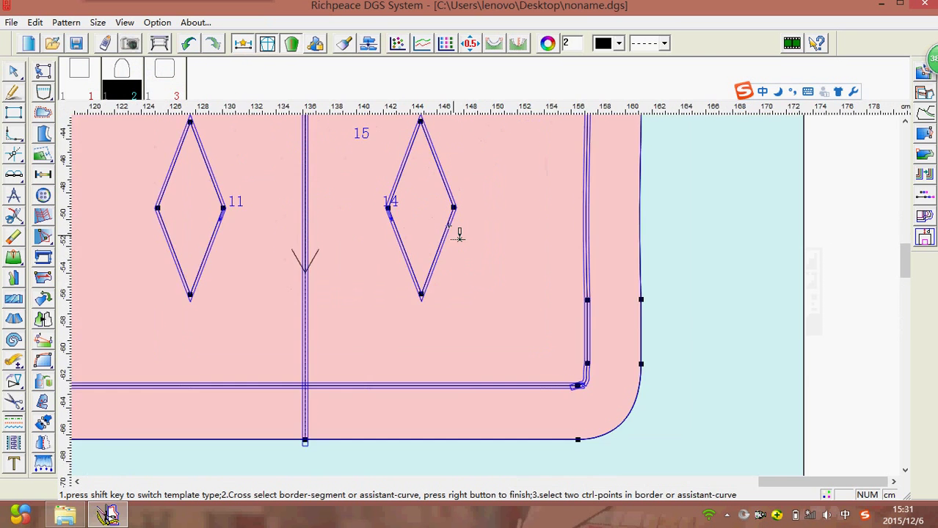
scroll(496, 304, down, 1)
scroll(494, 301, down, 1)
scroll(477, 279, down, 1)
scroll(482, 307, up, 3)
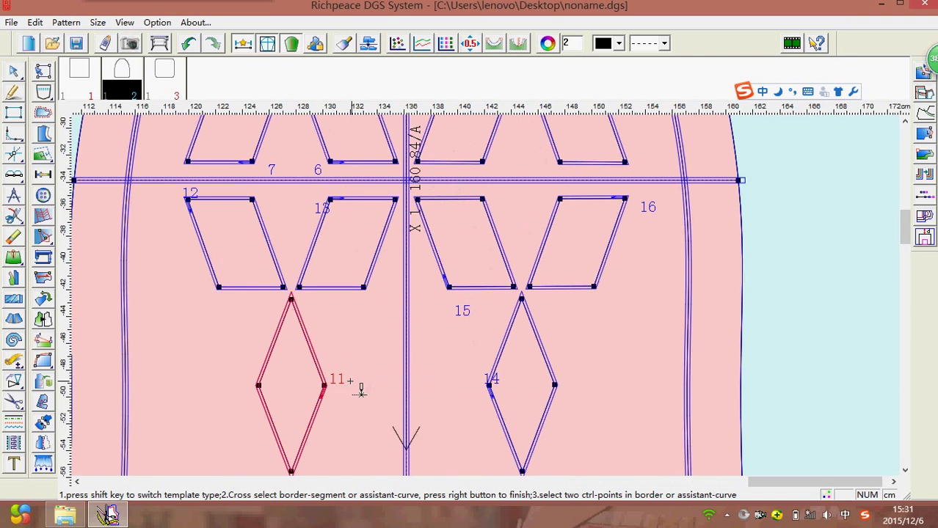
scroll(493, 304, down, 1)
scroll(455, 330, down, 1)
scroll(386, 351, down, 1)
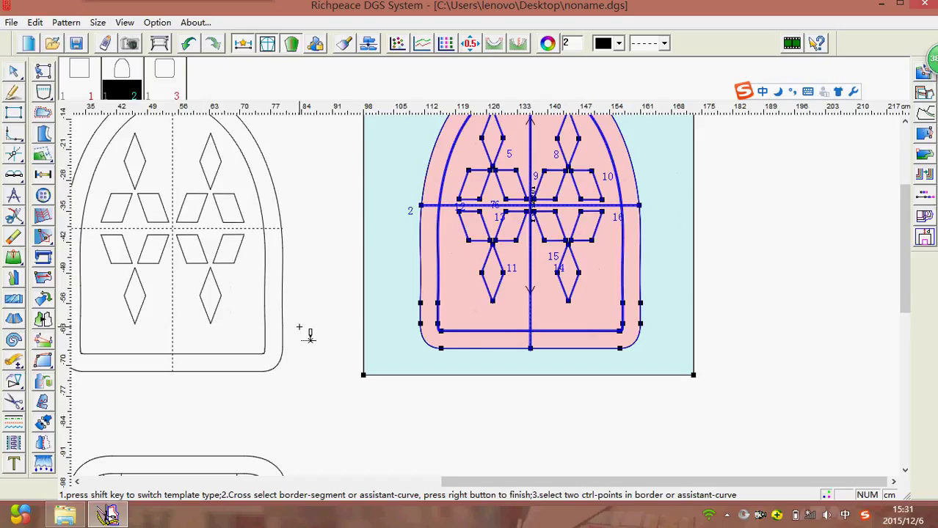
Switch the template type to points and place point 1 below-left of the pink piece.
key(shift)
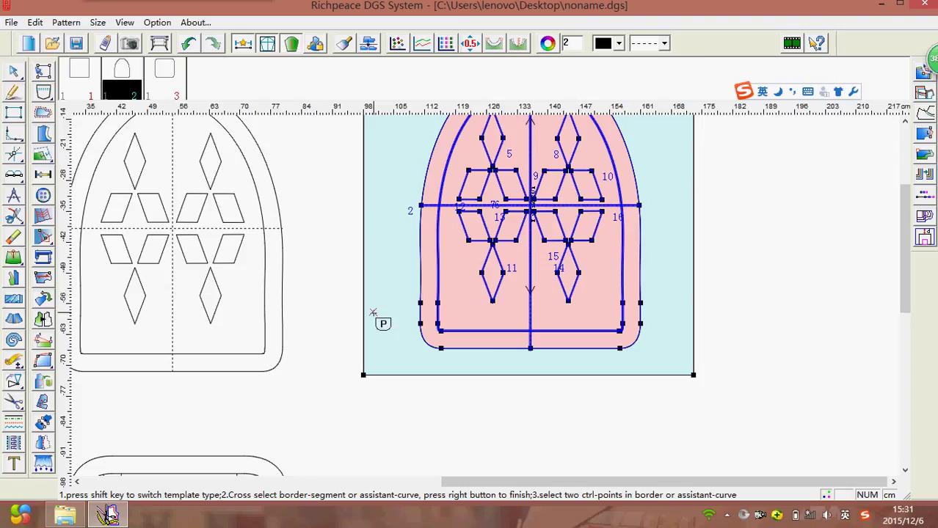
scroll(486, 297, up, 2)
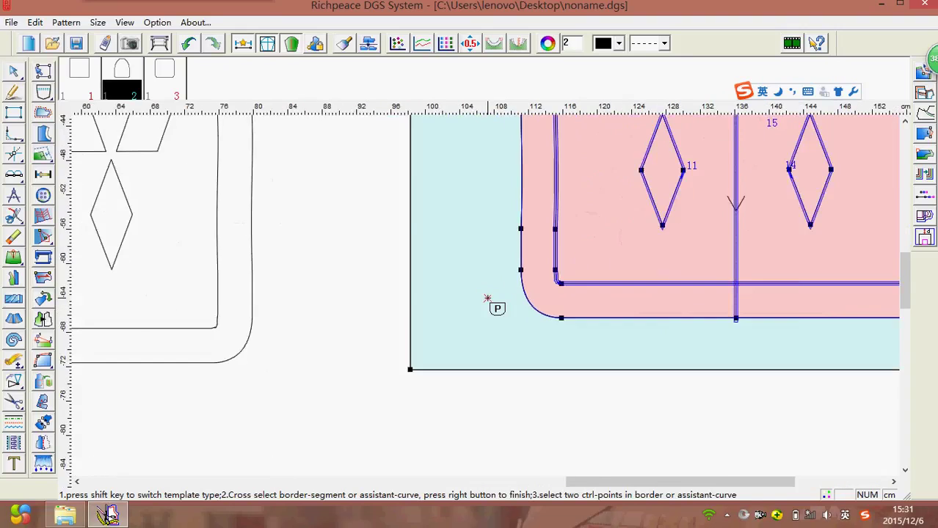
scroll(489, 299, up, 1)
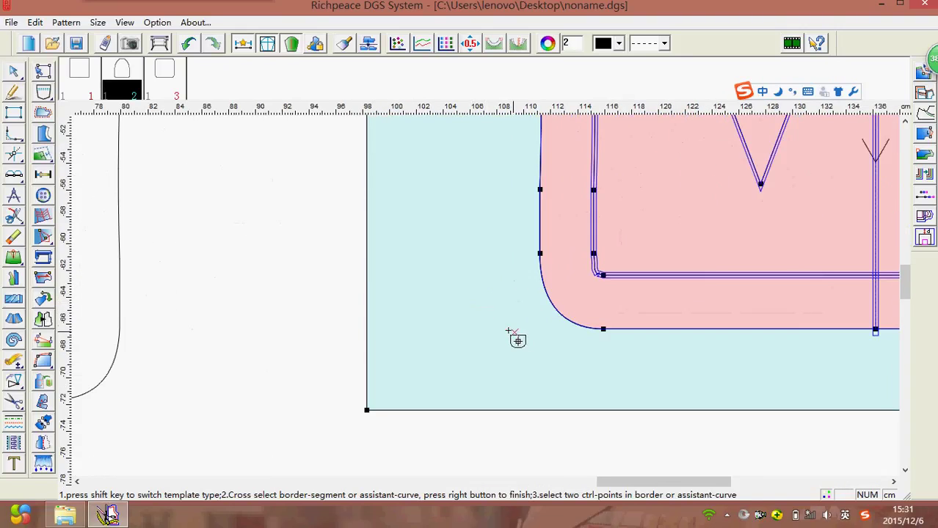
click(484, 325)
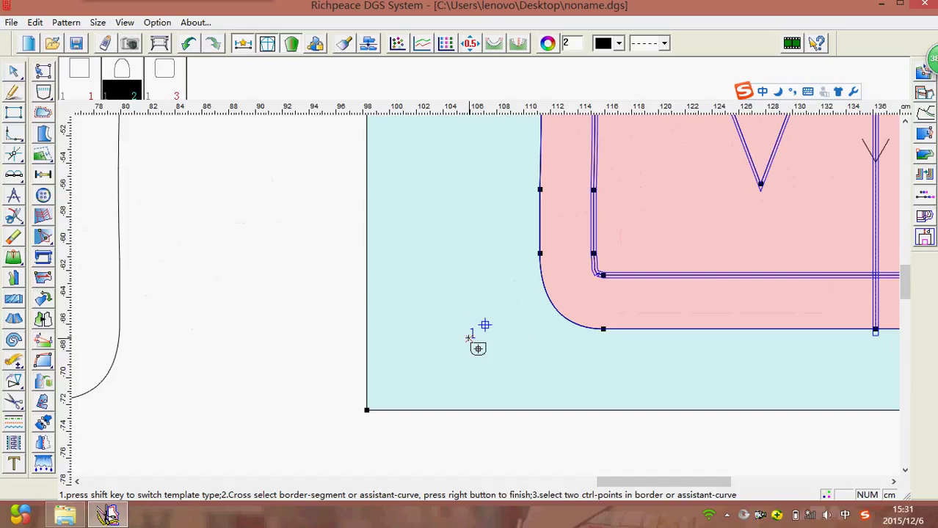
scroll(587, 328, down, 2)
scroll(498, 299, down, 1)
scroll(533, 266, down, 1)
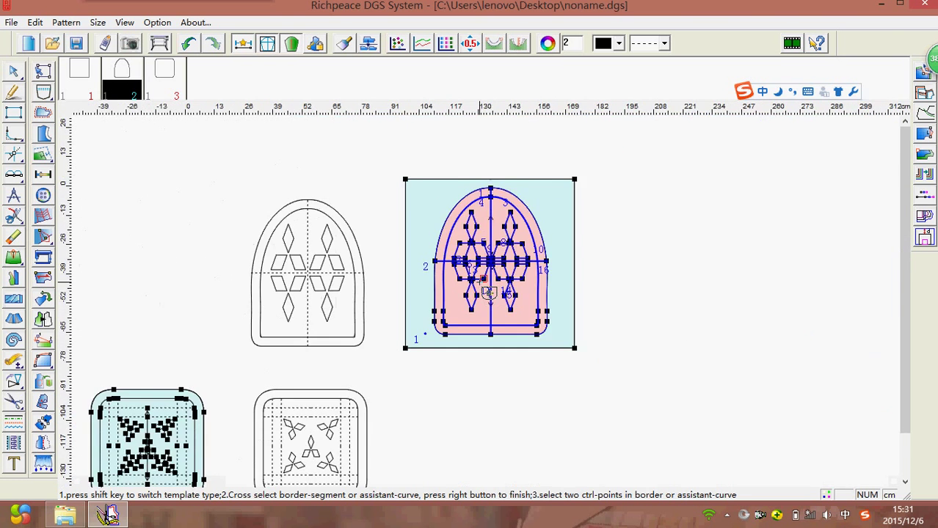
scroll(441, 266, up, 3)
End point placement and select, then deselect, diamond piece 11.
right_click(188, 317)
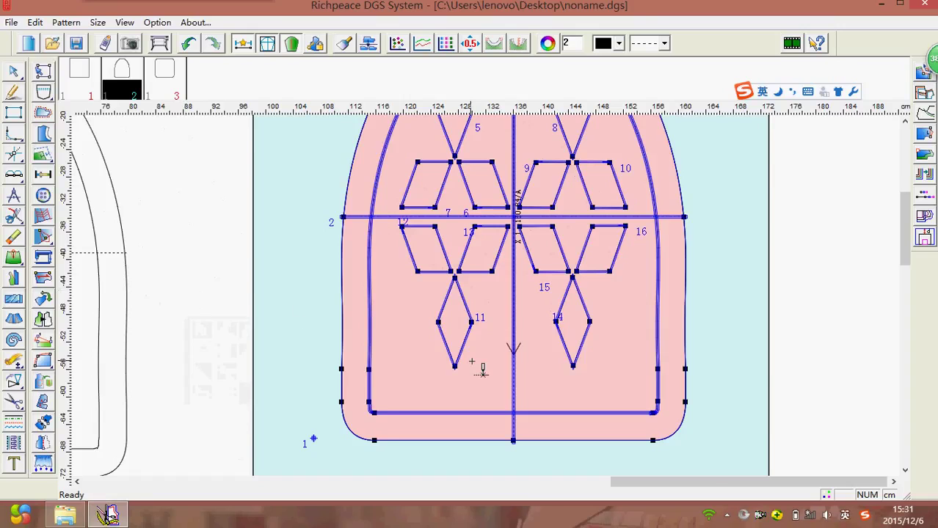
click(470, 331)
scroll(484, 327, up, 3)
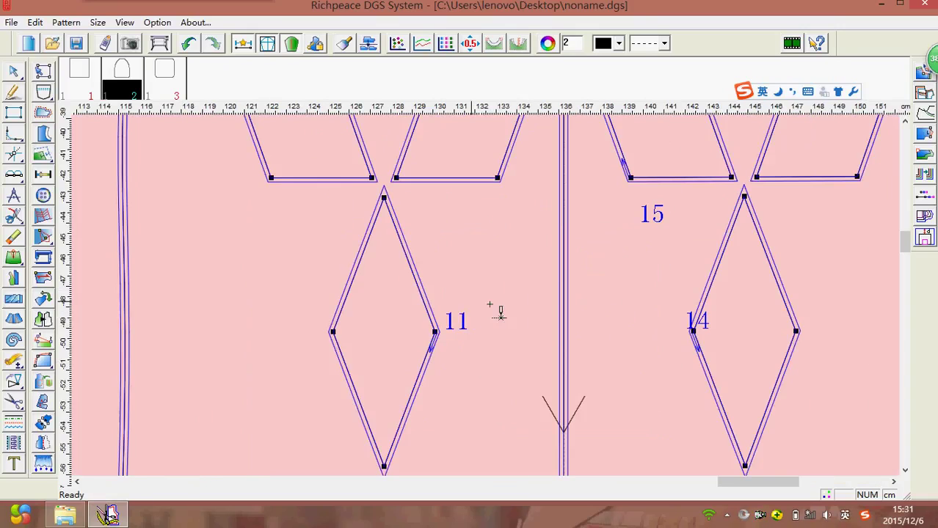
scroll(470, 322, up, 1)
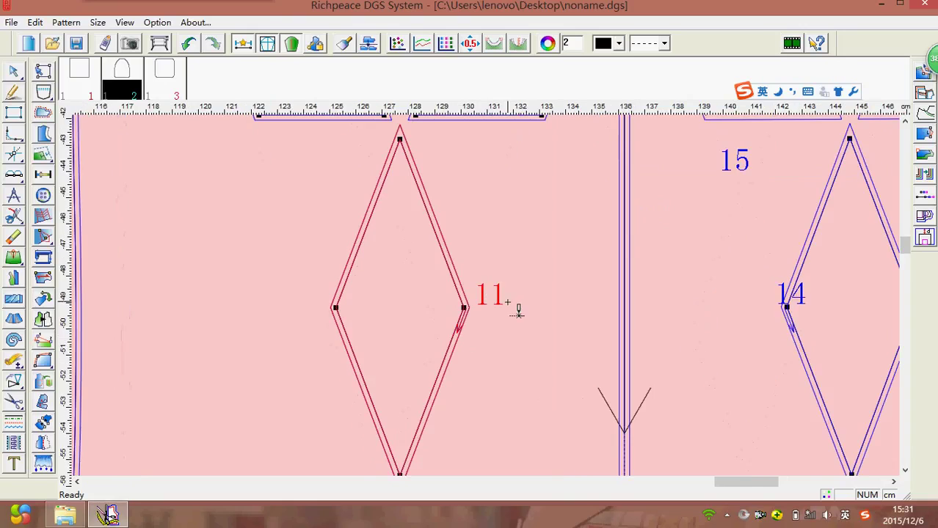
click(501, 309)
scroll(493, 299, down, 1)
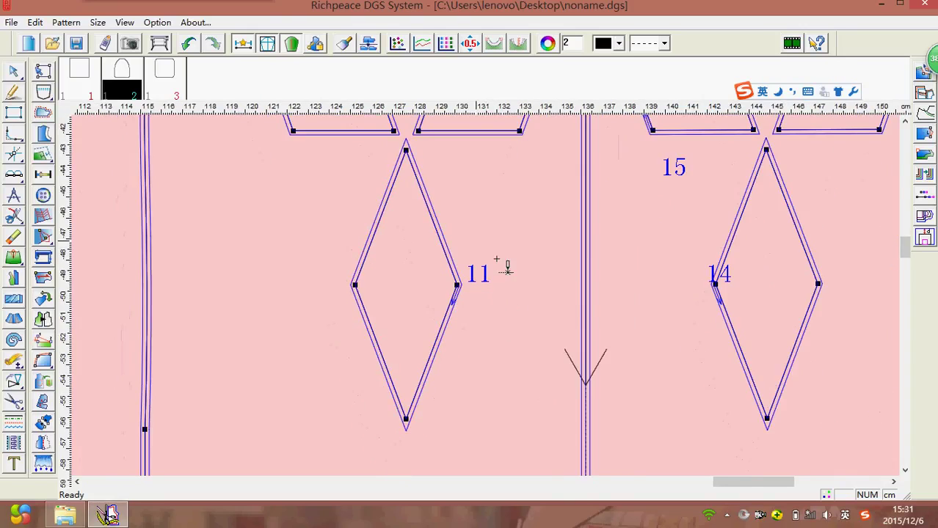
click(481, 294)
click(491, 328)
scroll(487, 294, down, 2)
Step diamond 14's sewing number until it becomes line 2.
click(541, 262)
scroll(496, 297, up, 2)
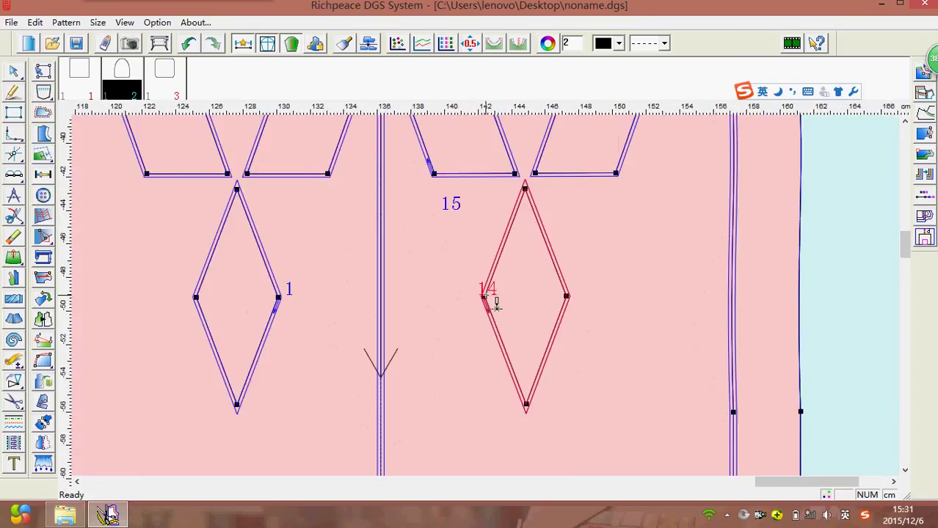
scroll(495, 297, up, 1)
scroll(503, 309, up, 1)
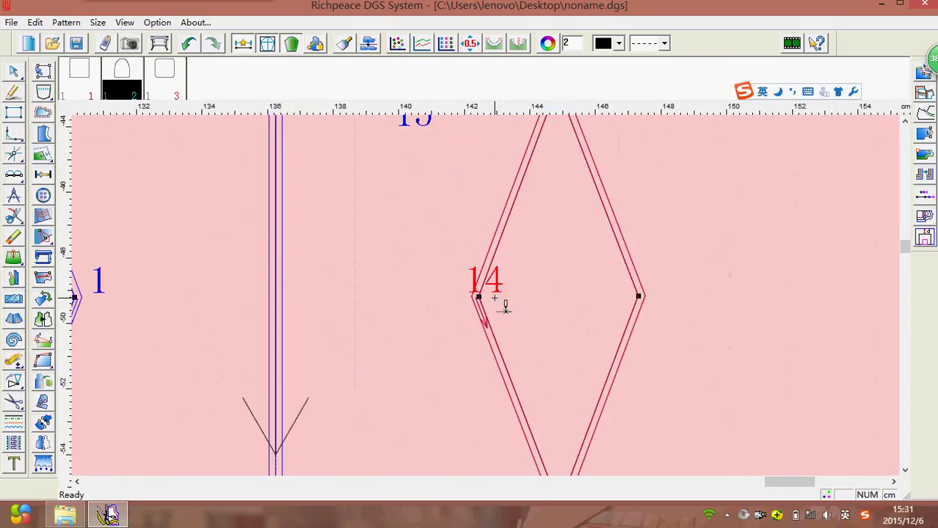
scroll(502, 304, up, 1)
click(471, 307)
click(460, 304)
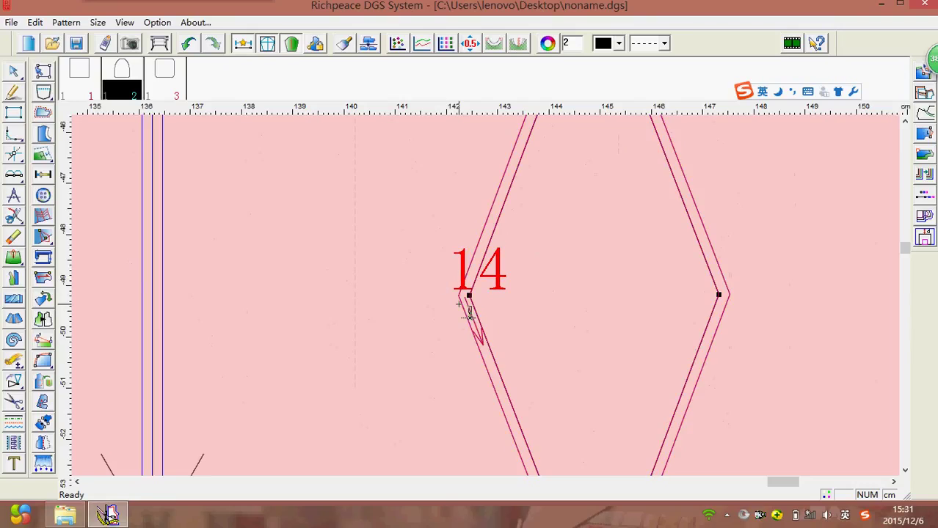
click(462, 309)
click(459, 294)
click(466, 298)
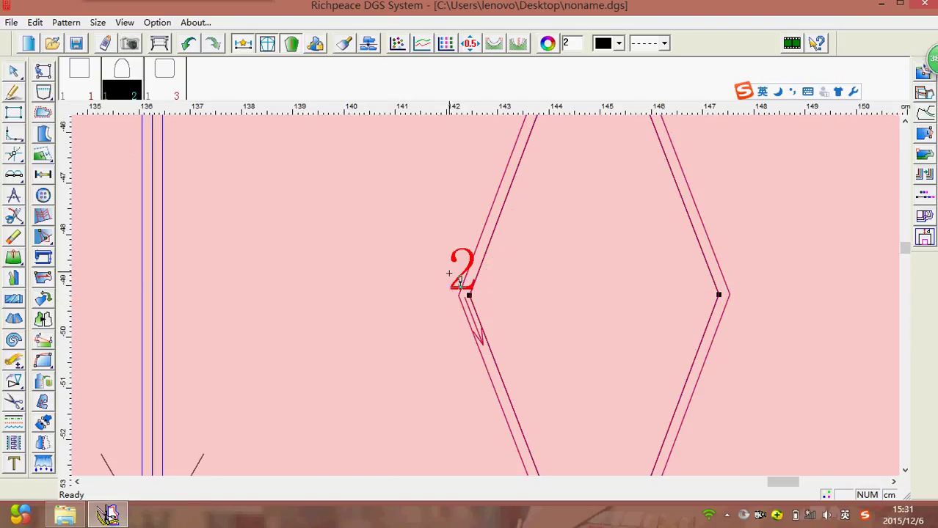
scroll(485, 304, down, 3)
scroll(498, 310, down, 1)
scroll(502, 310, down, 2)
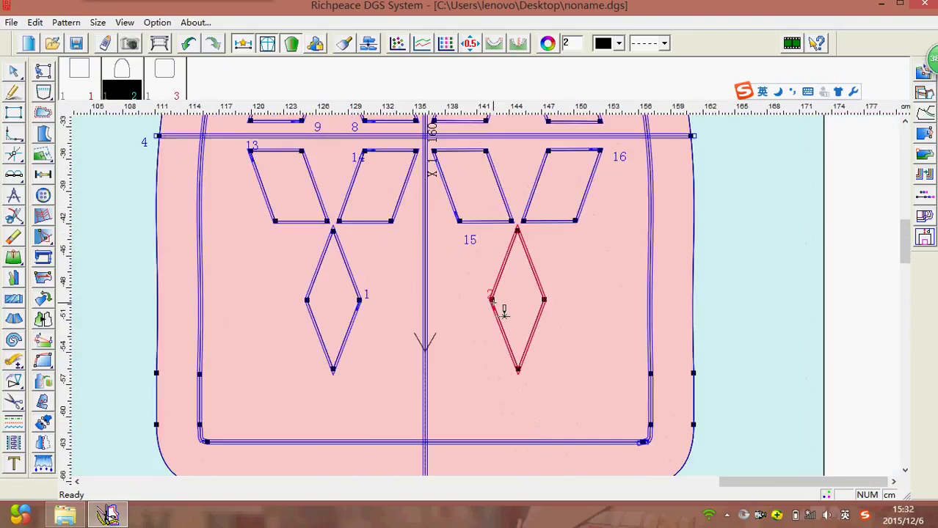
scroll(504, 311, up, 1)
scroll(504, 312, up, 2)
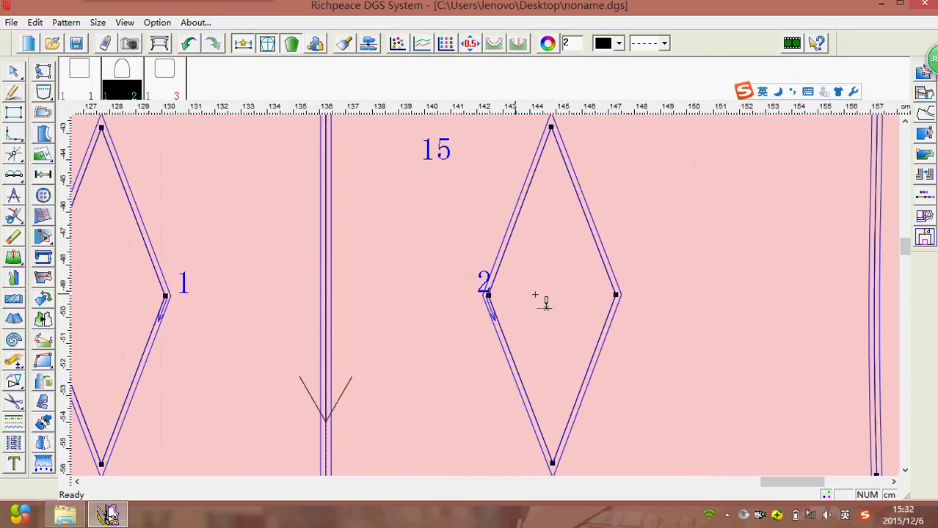
scroll(498, 307, down, 1)
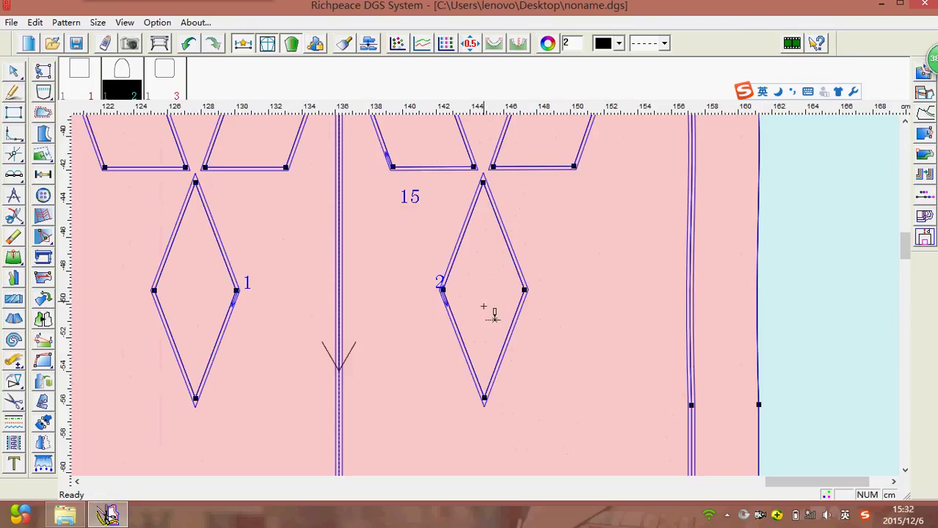
scroll(504, 310, down, 1)
scroll(484, 297, up, 2)
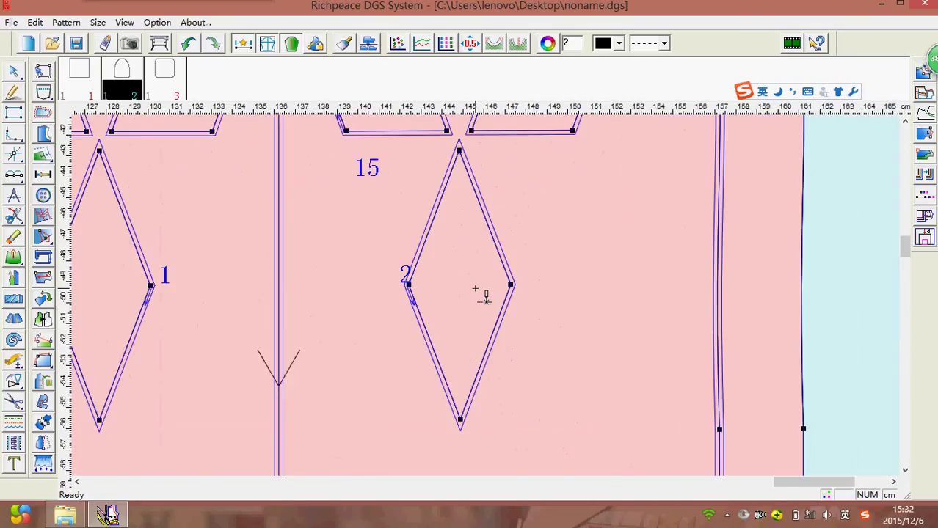
scroll(480, 296, down, 2)
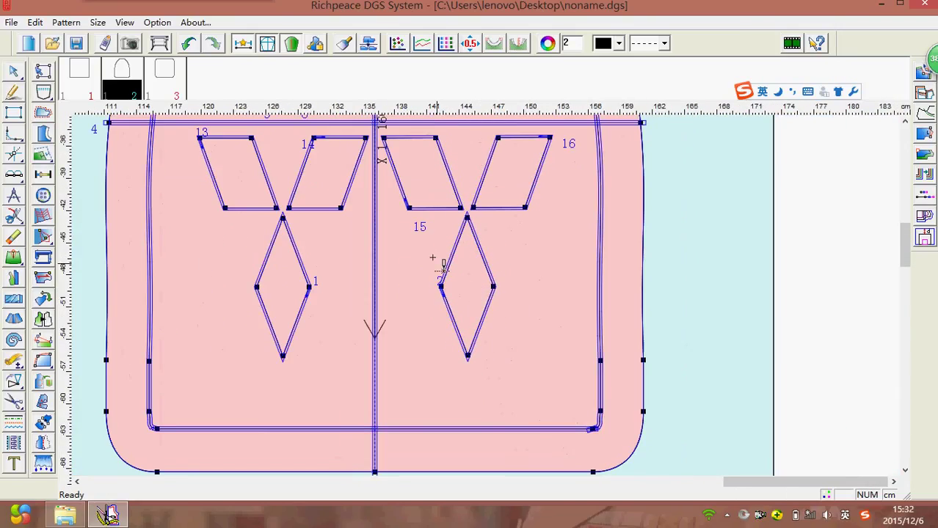
scroll(493, 304, up, 1)
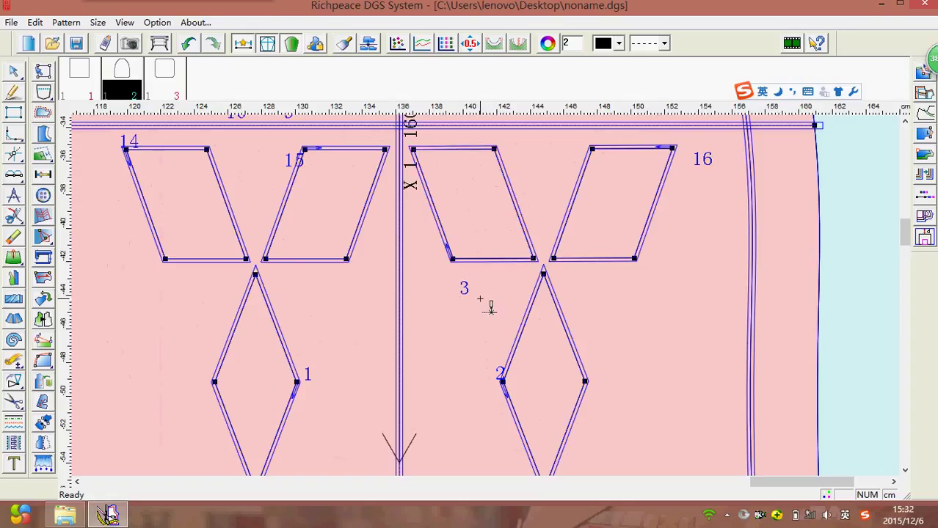
Renumber the top-right parallelogram as sewing line 4.
click(704, 168)
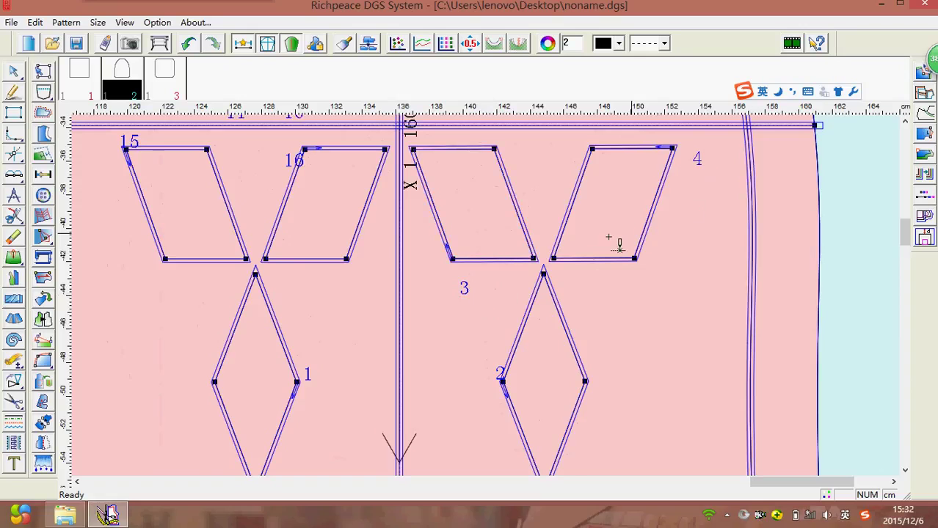
scroll(486, 322, down, 2)
scroll(547, 331, up, 2)
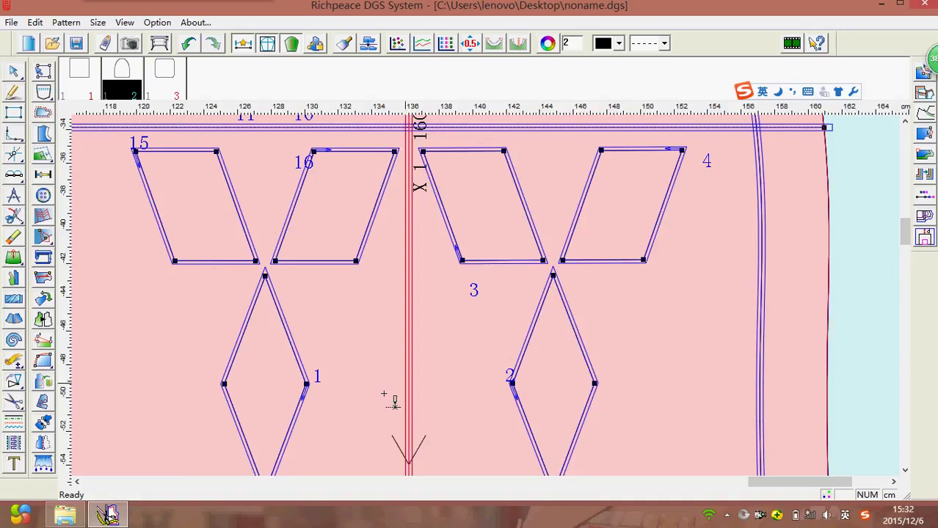
scroll(497, 312, down, 1)
scroll(498, 311, down, 1)
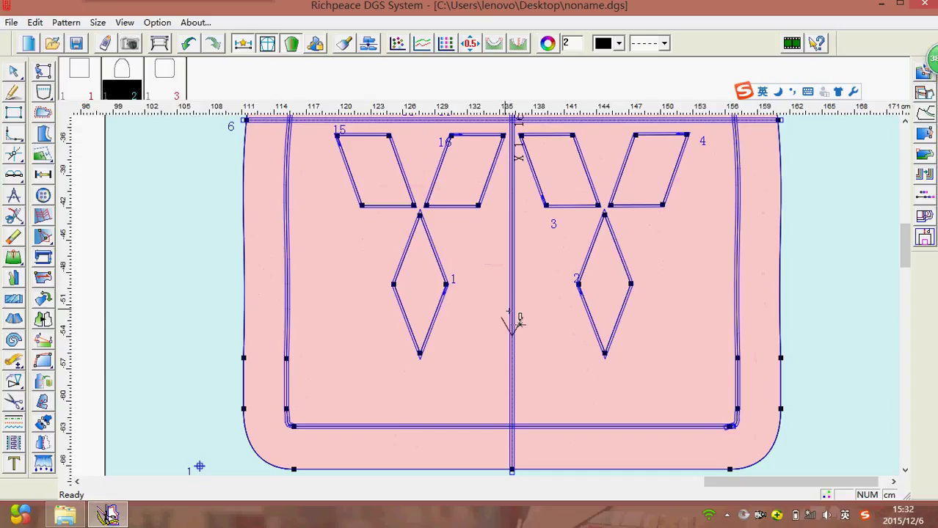
scroll(496, 304, up, 1)
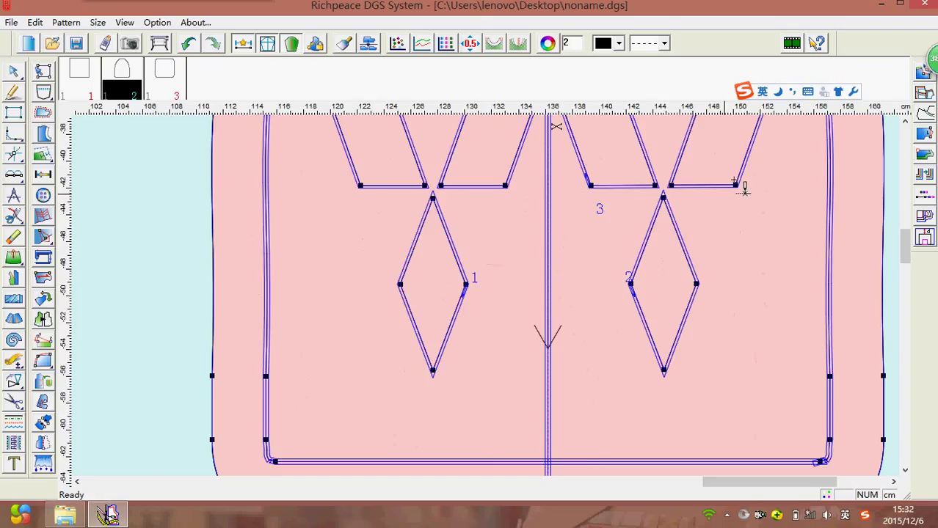
scroll(742, 184, down, 2)
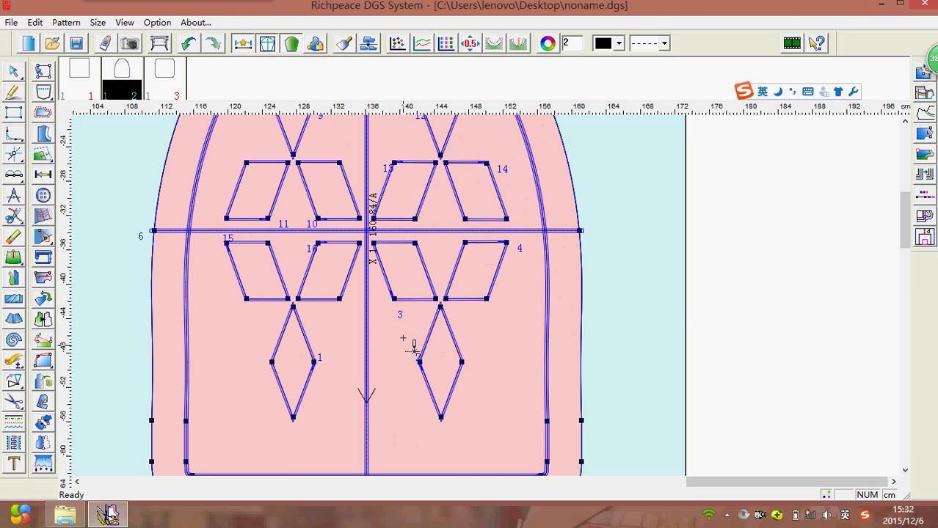
scroll(422, 371, down, 3)
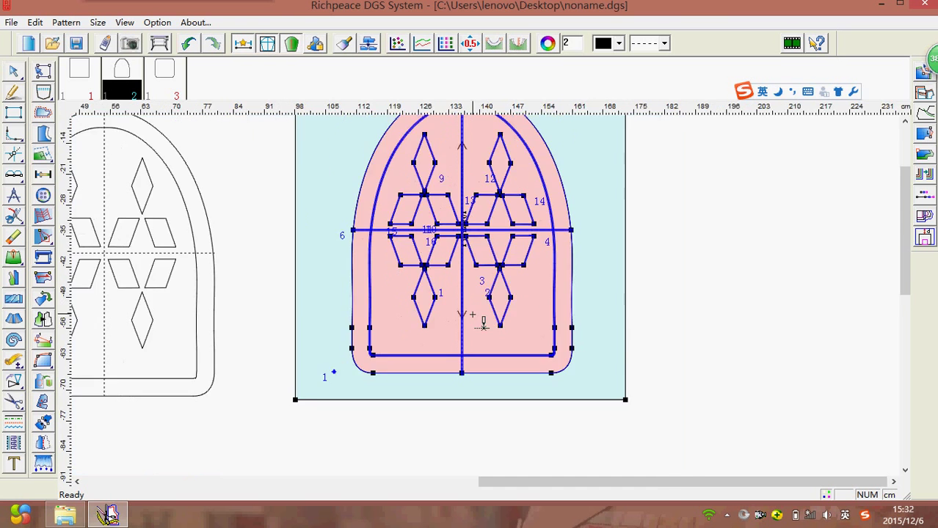
scroll(478, 324, up, 3)
scroll(492, 318, down, 2)
right_click(783, 283)
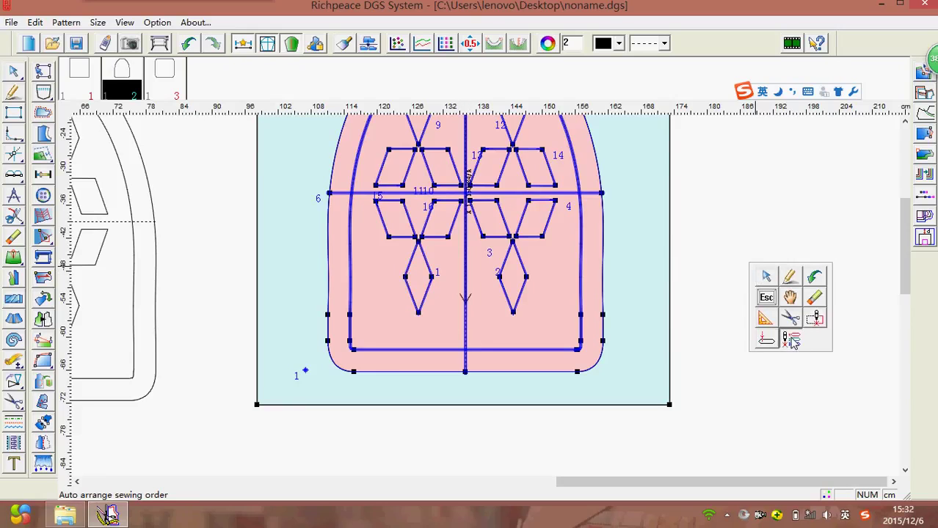
Auto-arrange all sewing lines from the right diamond, start index 5, only parallel lines.
click(791, 343)
click(454, 350)
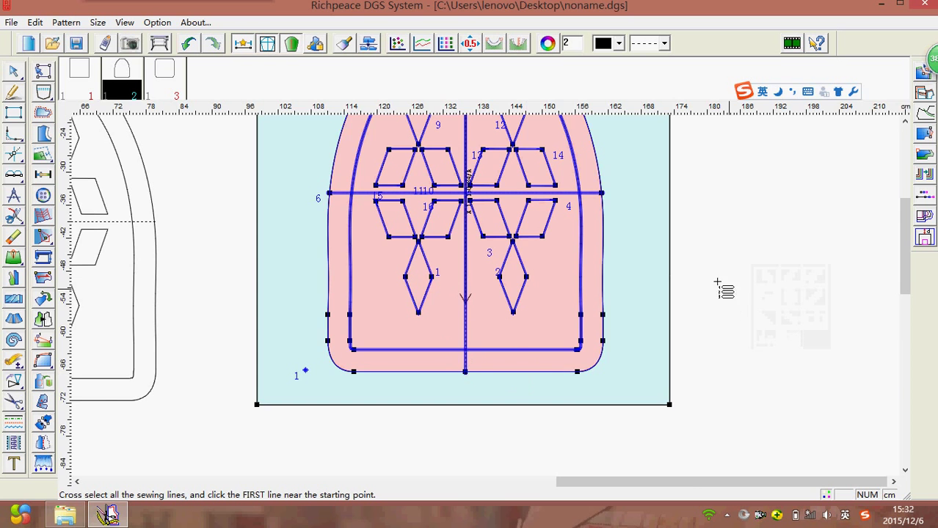
click(604, 330)
scroll(600, 339, up, 3)
scroll(411, 246, down, 3)
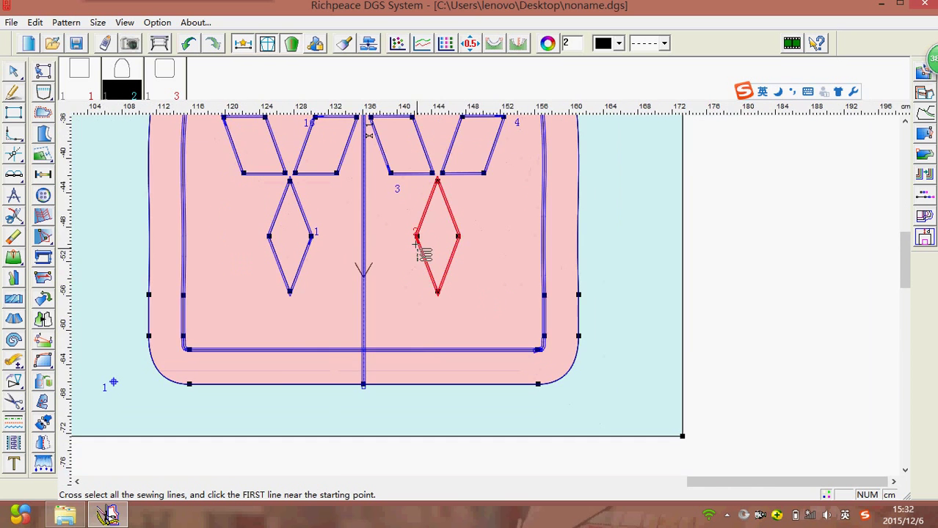
scroll(496, 303, up, 2)
scroll(494, 287, up, 1)
click(484, 283)
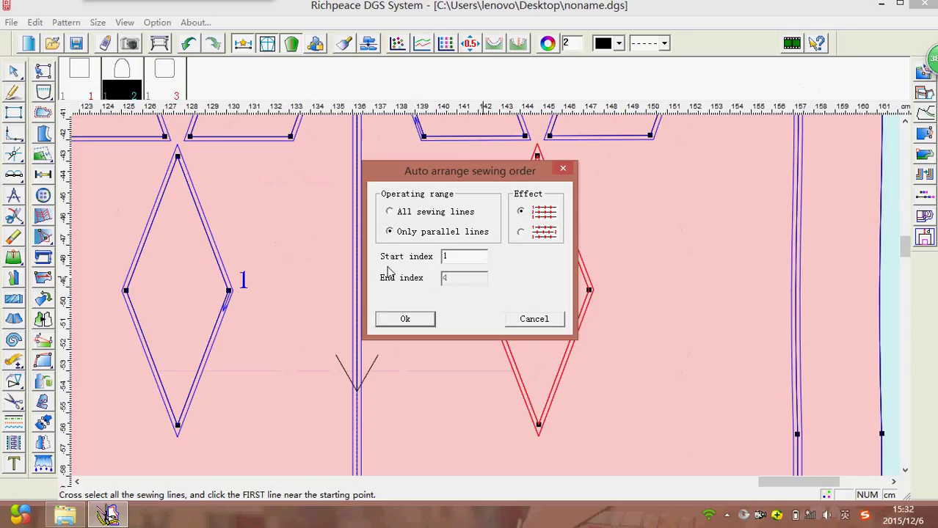
click(452, 258)
text(5)
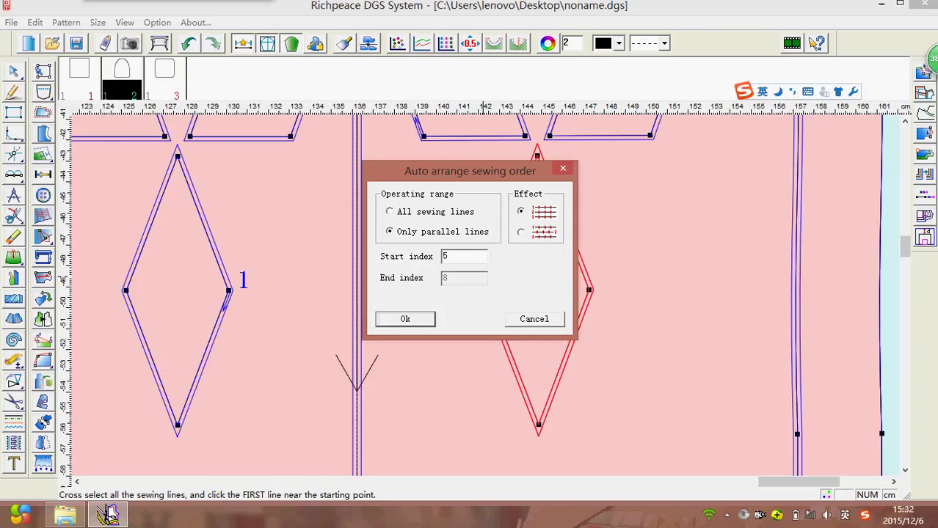
click(405, 320)
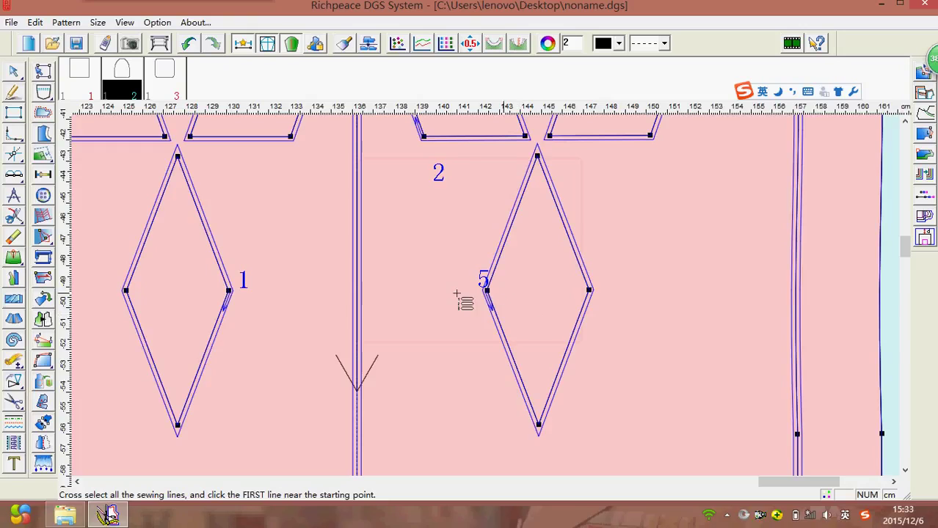
scroll(560, 317, down, 2)
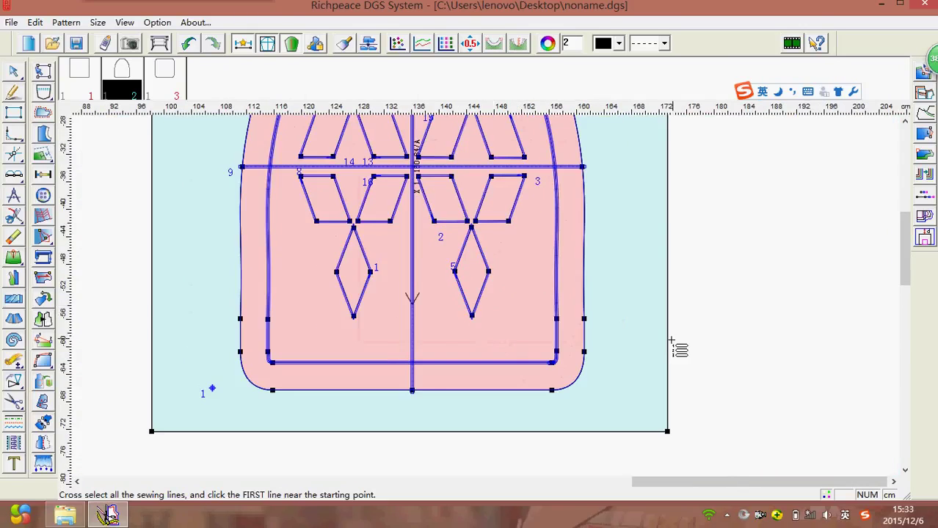
scroll(486, 301, down, 1)
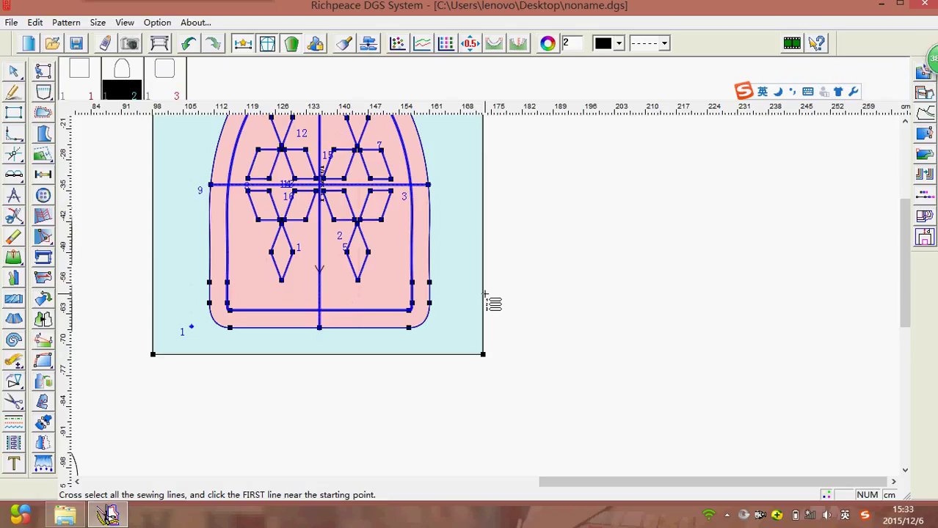
Drag out a rectangle and create a 70-wide square regular template.
scroll(490, 304, down, 3)
scroll(490, 312, down, 1)
scroll(492, 319, down, 3)
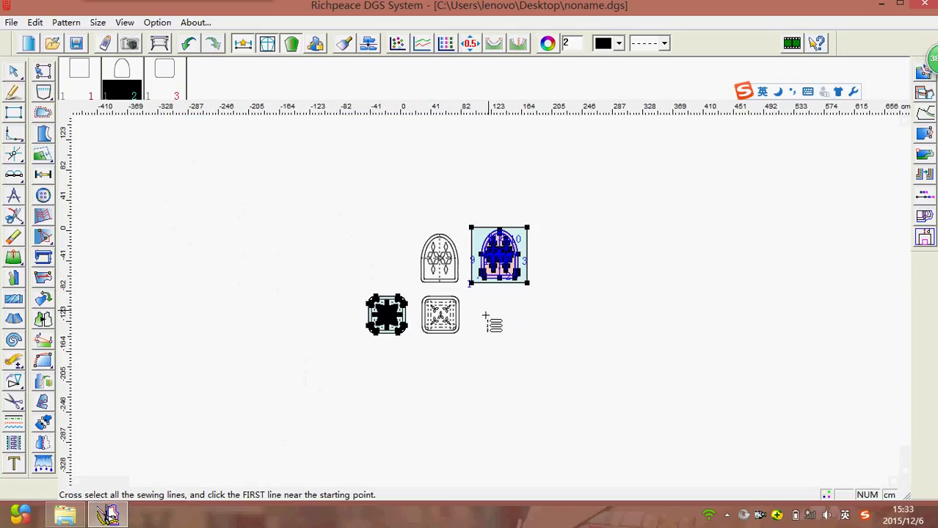
scroll(473, 314, up, 4)
scroll(465, 303, up, 1)
scroll(433, 319, down, 1)
scroll(450, 320, down, 1)
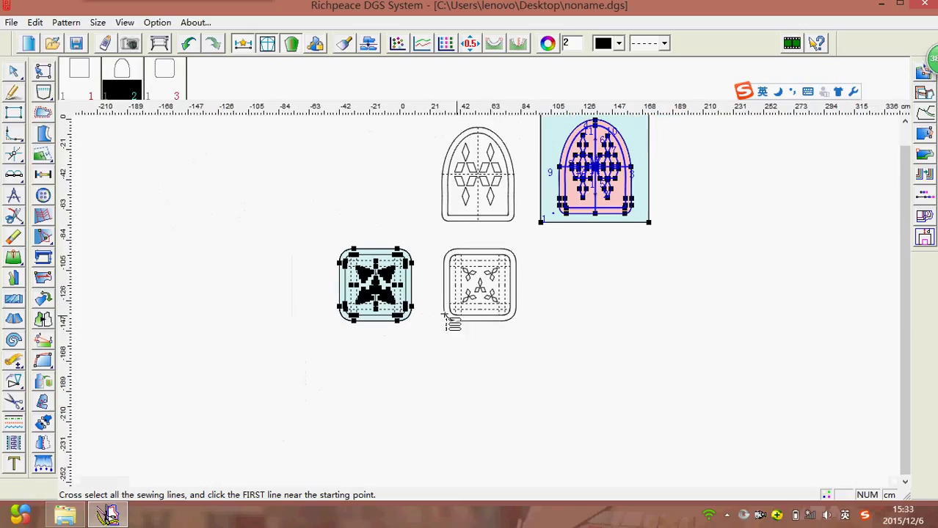
scroll(469, 294, up, 4)
scroll(462, 305, down, 3)
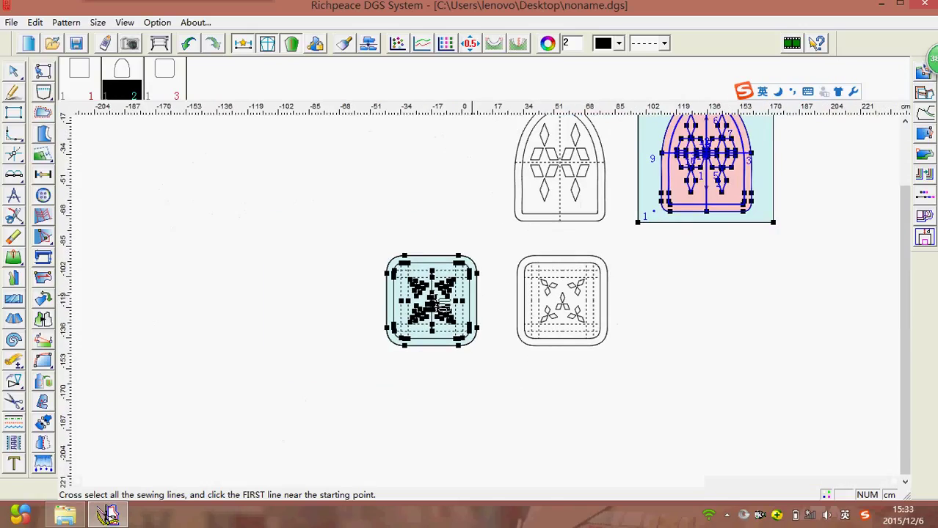
right_click(266, 257)
click(330, 315)
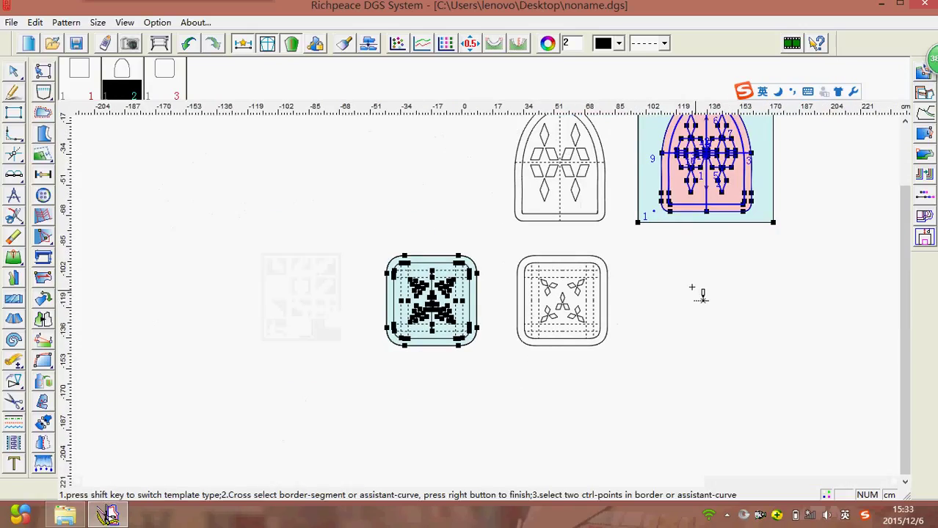
click(655, 262)
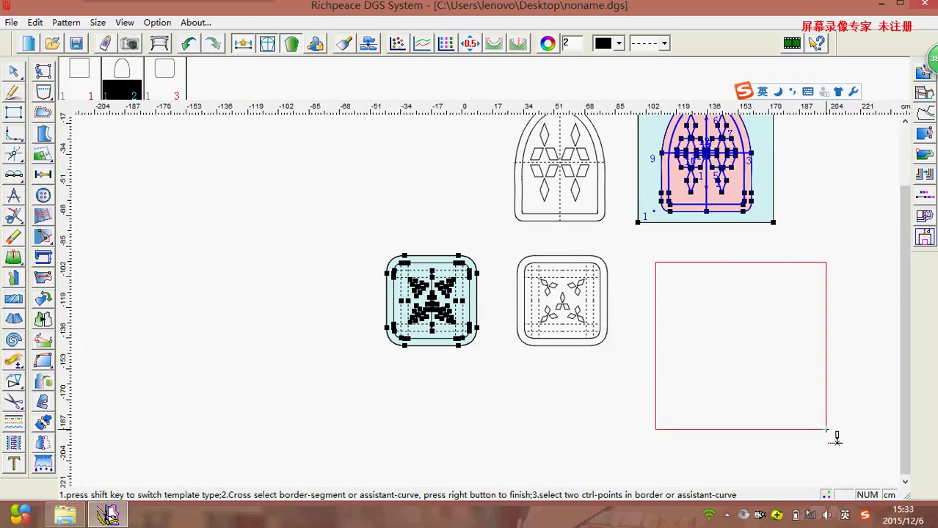
click(825, 429)
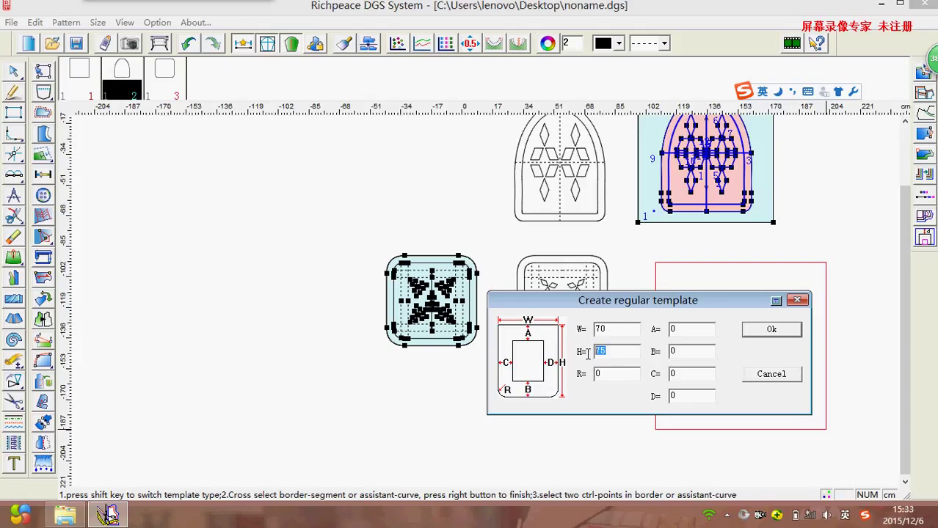
click(771, 329)
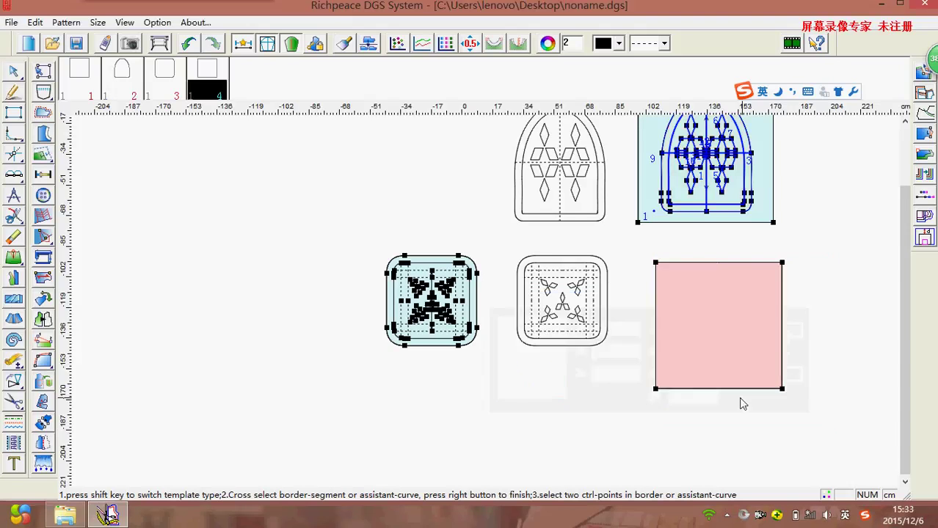
right_click(253, 296)
Drag the rounded star pattern onto the square template using Move pattern.
click(278, 319)
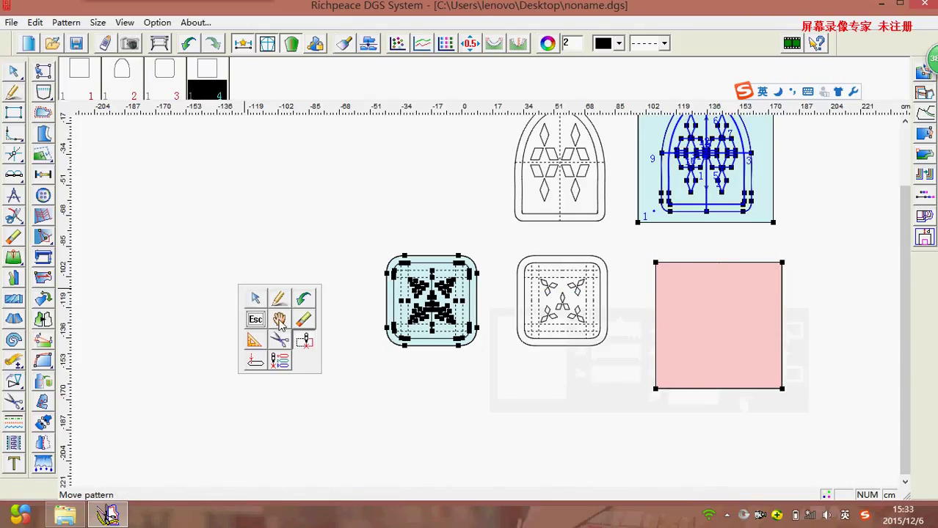
drag(411, 308, 485, 301)
scroll(486, 301, up, 1)
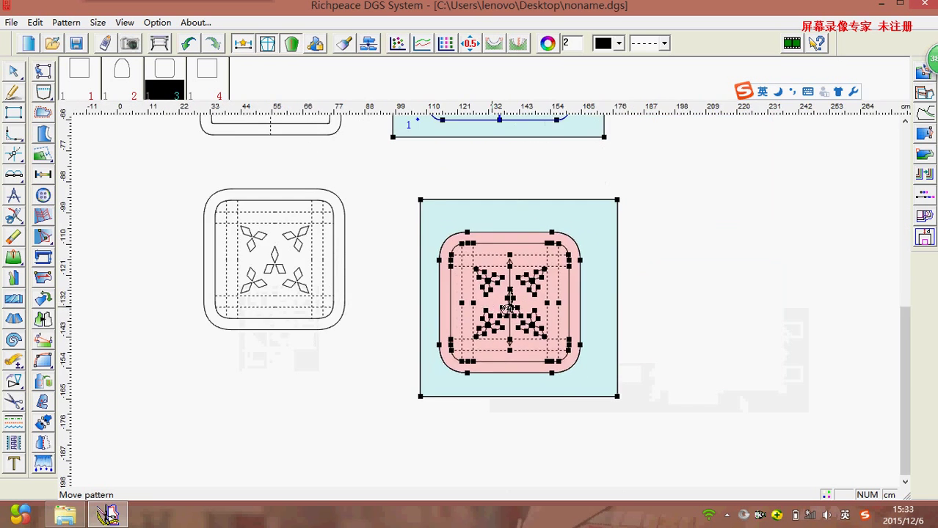
scroll(484, 302, up, 1)
scroll(484, 302, up, 1)
scroll(481, 302, down, 1)
scroll(478, 302, down, 1)
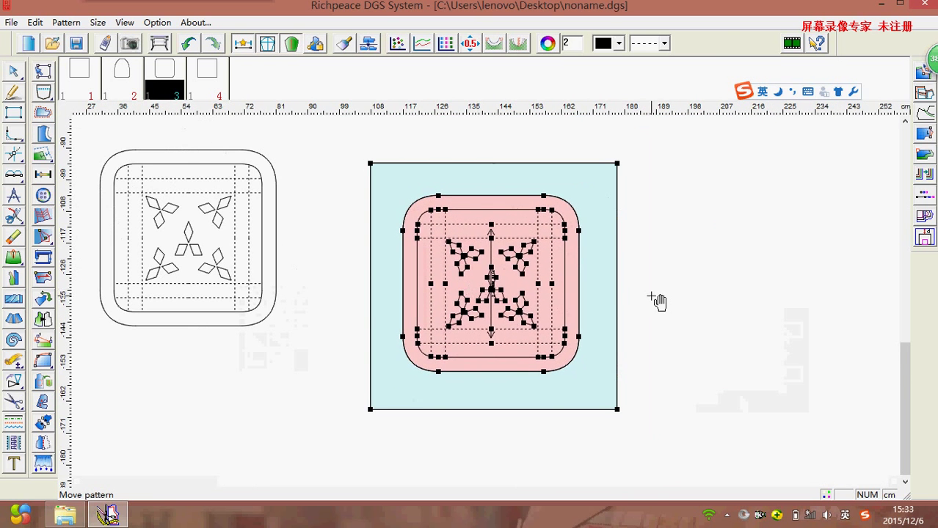
scroll(655, 300, up, 3)
scroll(455, 308, down, 3)
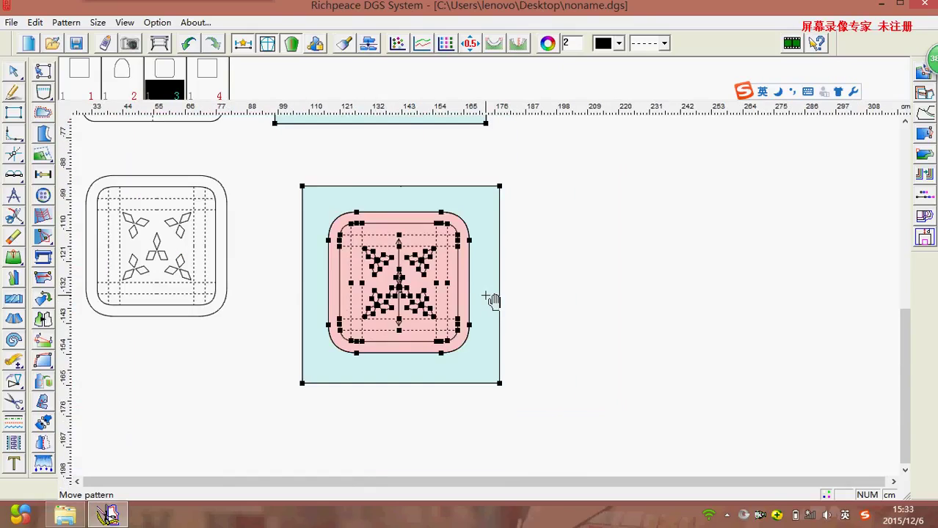
scroll(488, 299, up, 3)
scroll(488, 300, up, 1)
Start the Sewing template tool and pick the diamond edge for a stitch line.
right_click(591, 264)
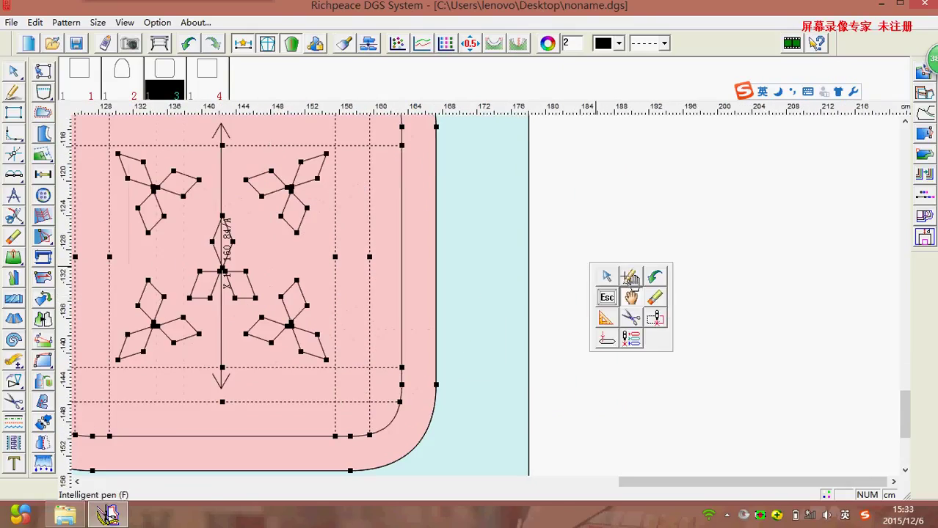
click(653, 322)
scroll(503, 294, down, 3)
scroll(494, 298, up, 3)
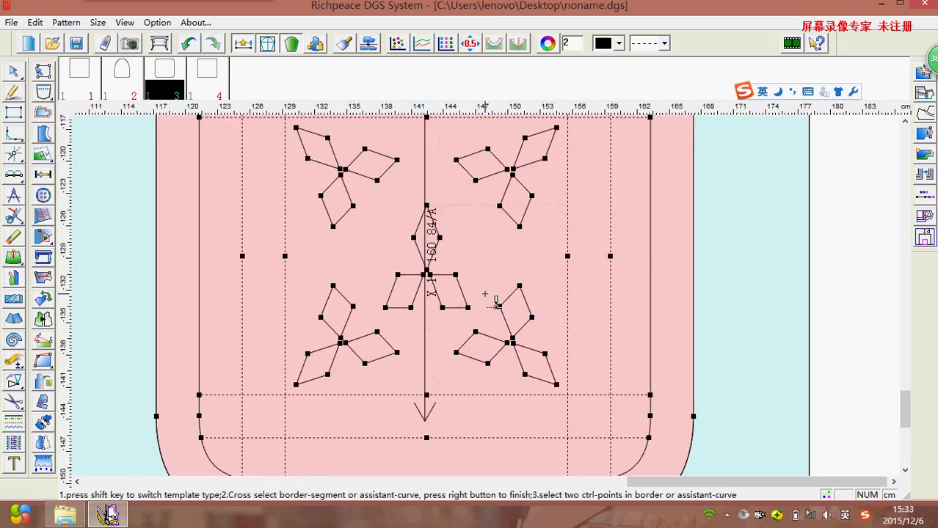
scroll(484, 294, down, 3)
scroll(487, 297, up, 3)
scroll(493, 292, up, 2)
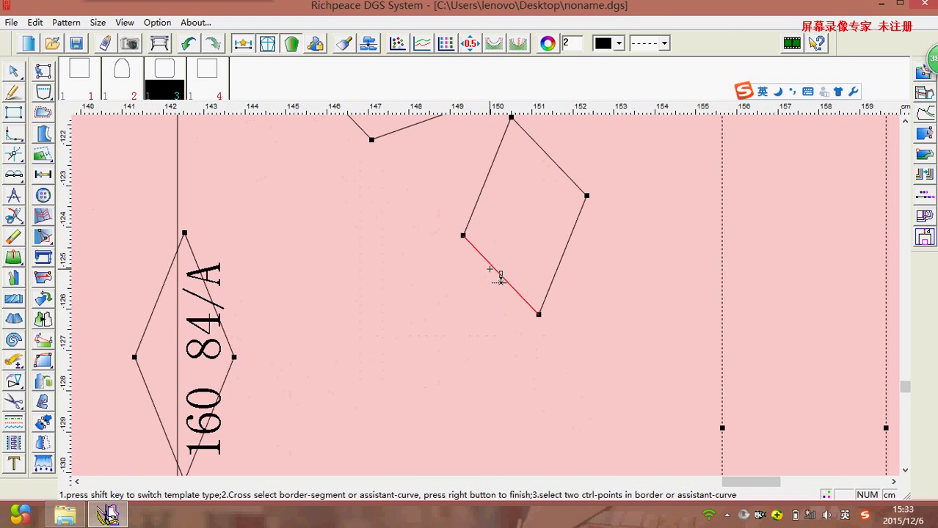
right_click(500, 278)
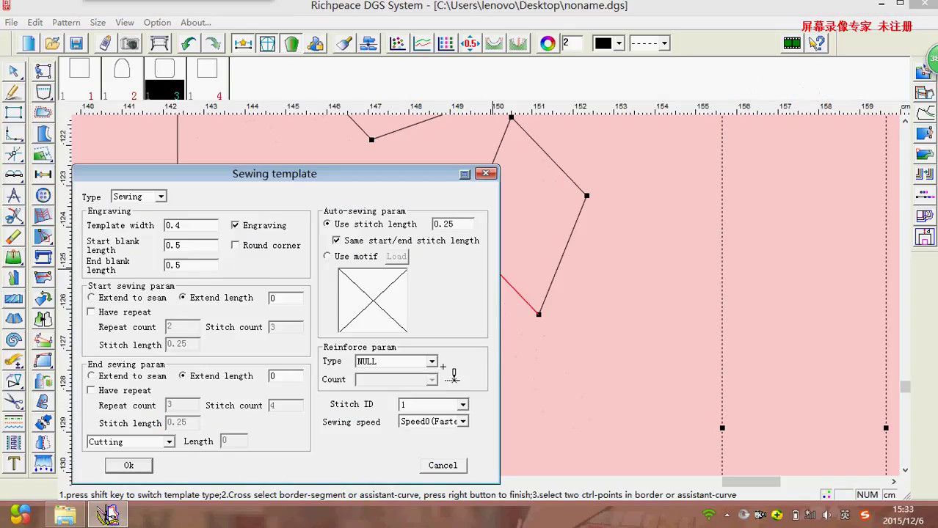
click(483, 176)
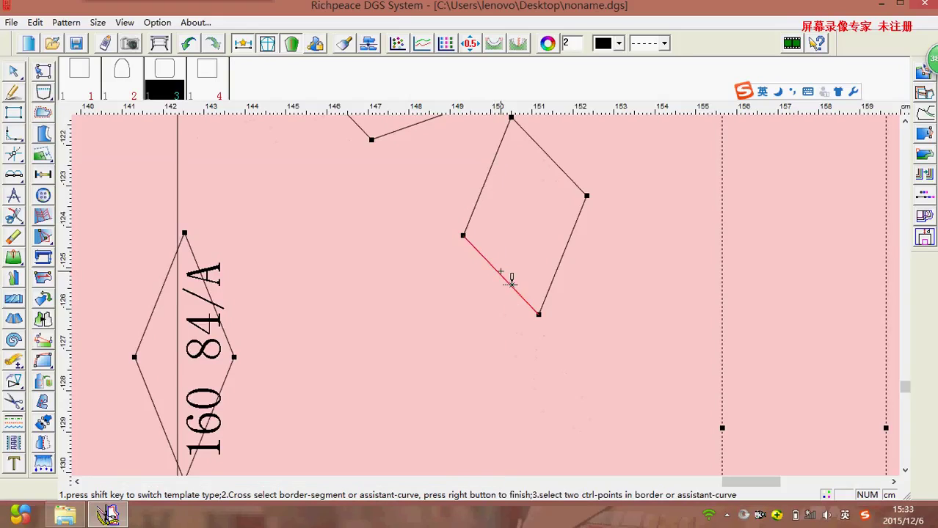
Apply the stitch settings so the diamond edge becomes an engraved stitch line.
right_click(506, 282)
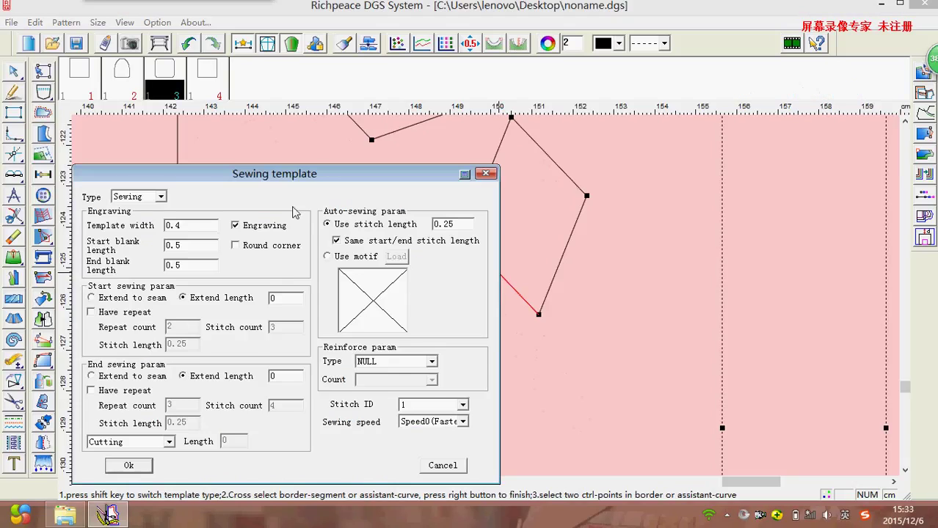
drag(96, 173, 101, 132)
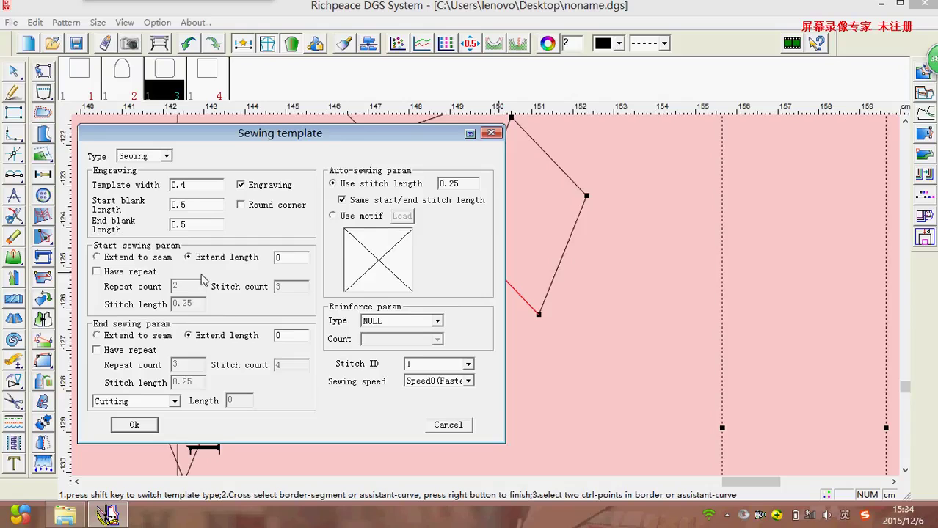
click(140, 429)
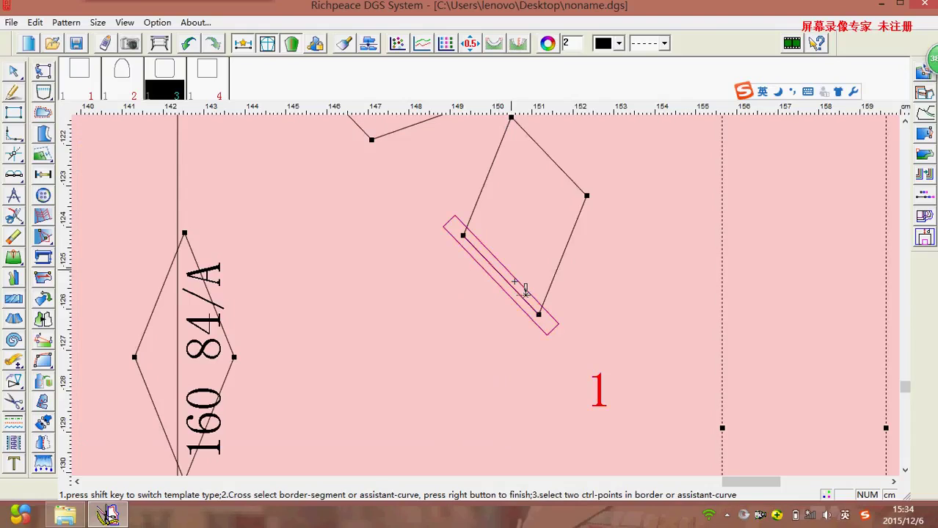
scroll(514, 297, down, 3)
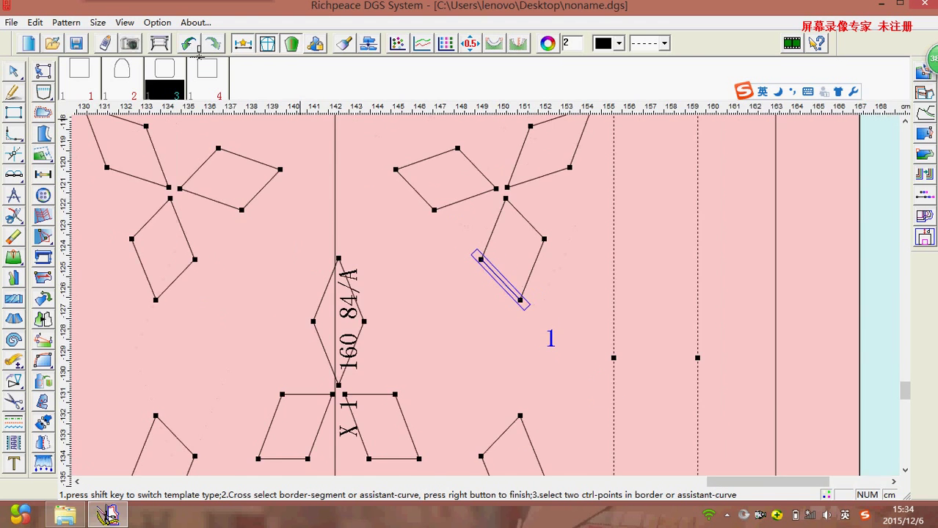
right_click(464, 239)
Cross-select all the pattern's lines and apply stitch settings to make them numbered engraved lines.
scroll(464, 238, down, 2)
scroll(496, 306, down, 2)
scroll(496, 306, down, 2)
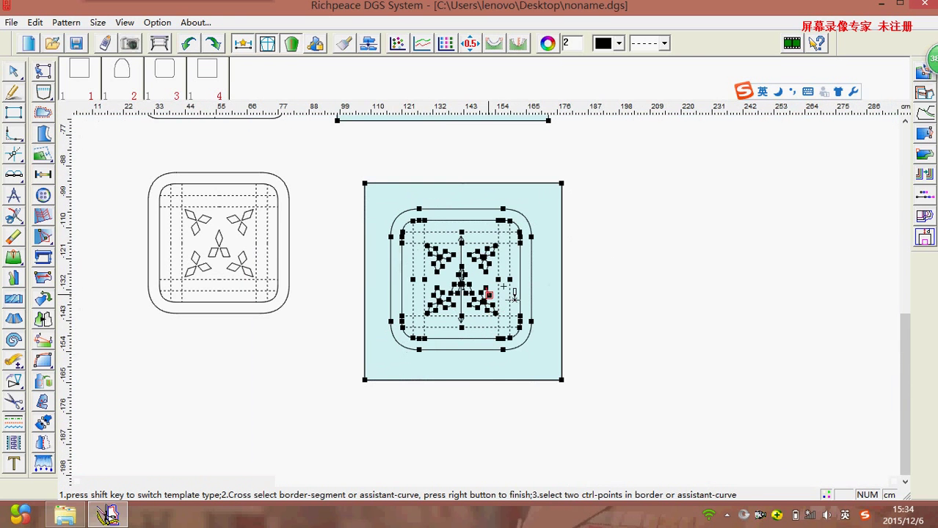
right_click(628, 243)
click(669, 245)
right_click(643, 243)
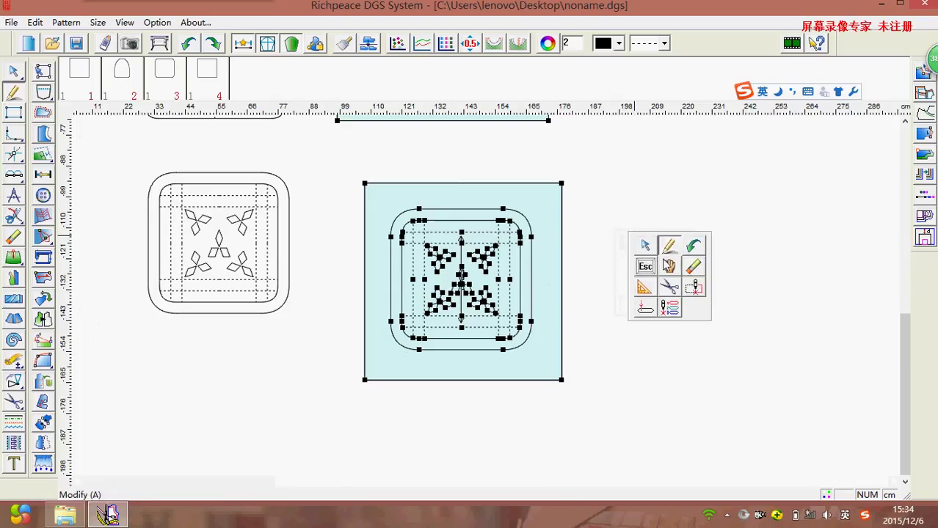
click(694, 288)
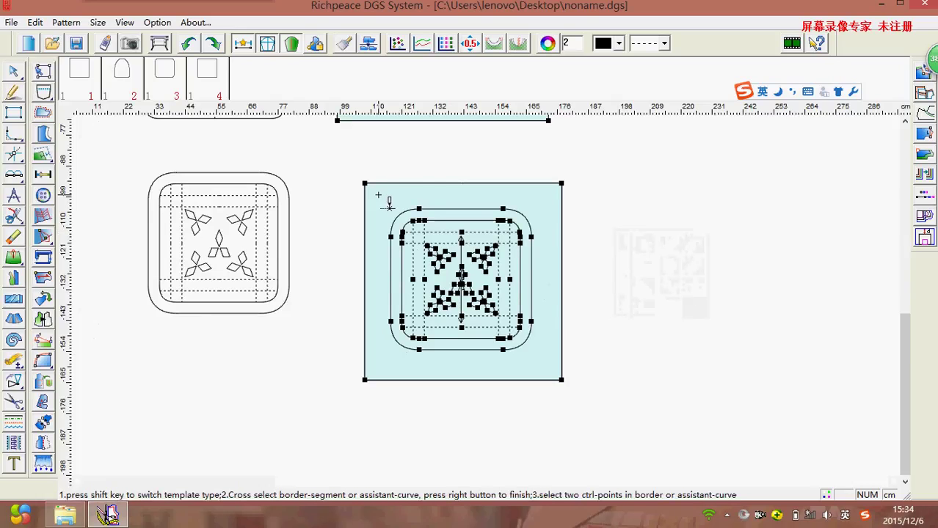
drag(378, 194, 545, 361)
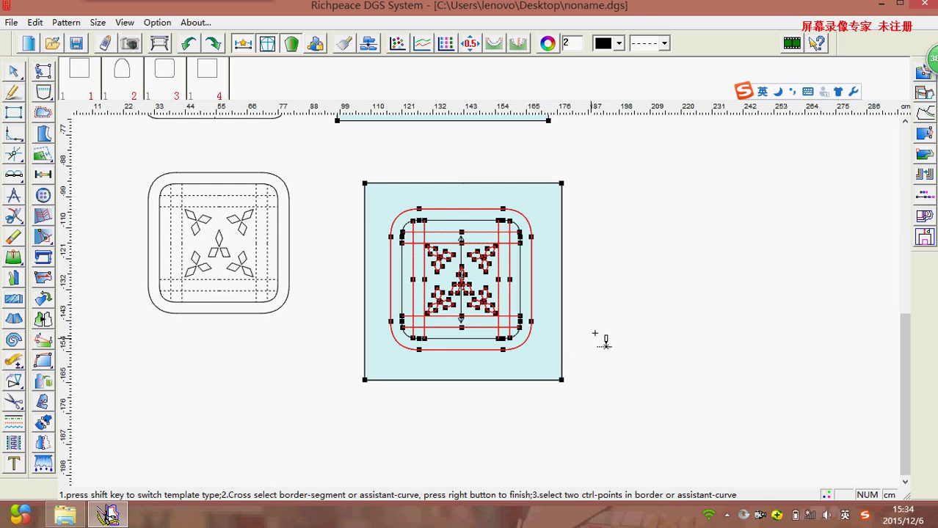
right_click(602, 303)
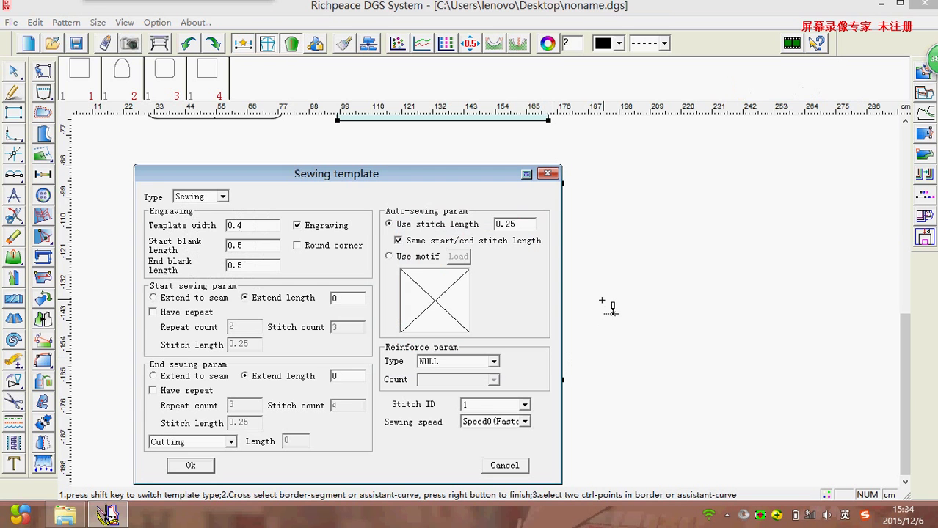
click(190, 465)
Turn the inner border into an engraved stitch line as well.
scroll(477, 293, up, 3)
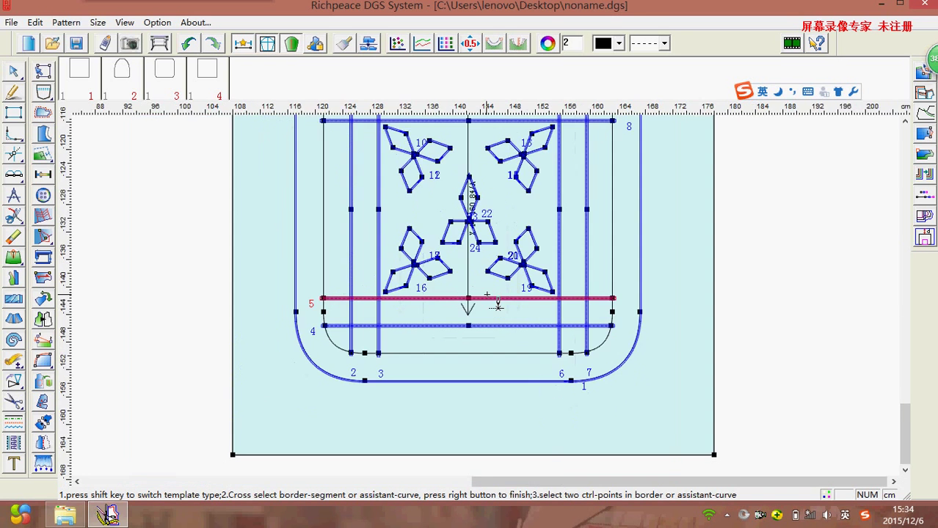
scroll(498, 306, down, 2)
scroll(482, 313, up, 3)
scroll(440, 294, down, 1)
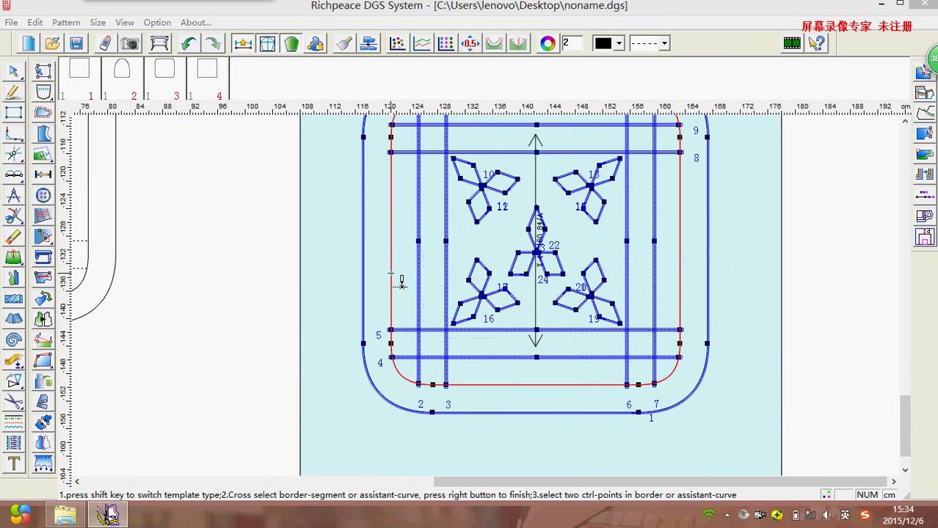
right_click(401, 282)
click(462, 466)
scroll(631, 293, down, 2)
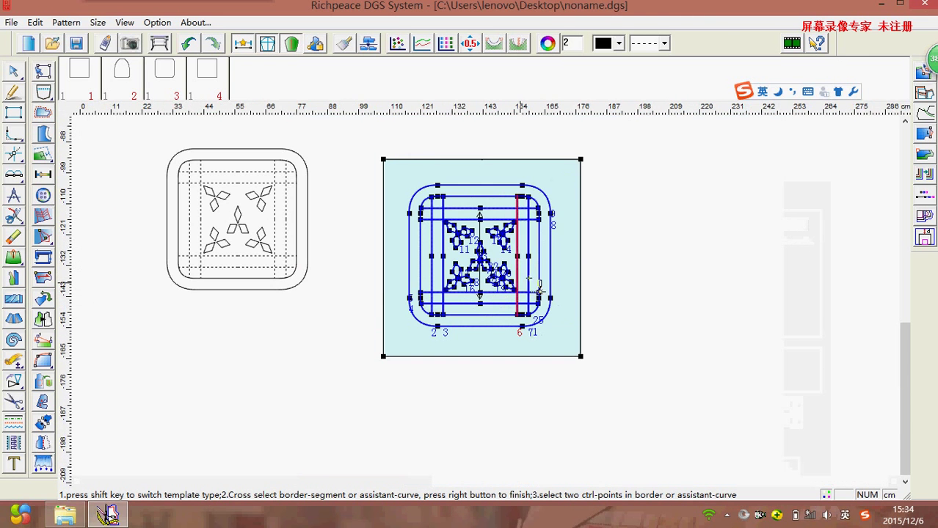
Place sewing start point 1 in the square template's lower-left corner.
scroll(628, 323, up, 2)
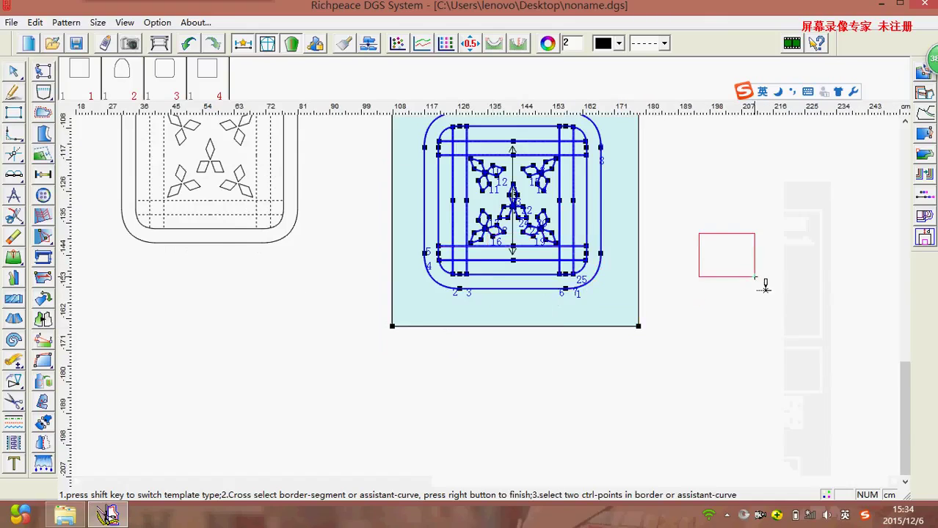
drag(699, 233, 753, 277)
click(710, 373)
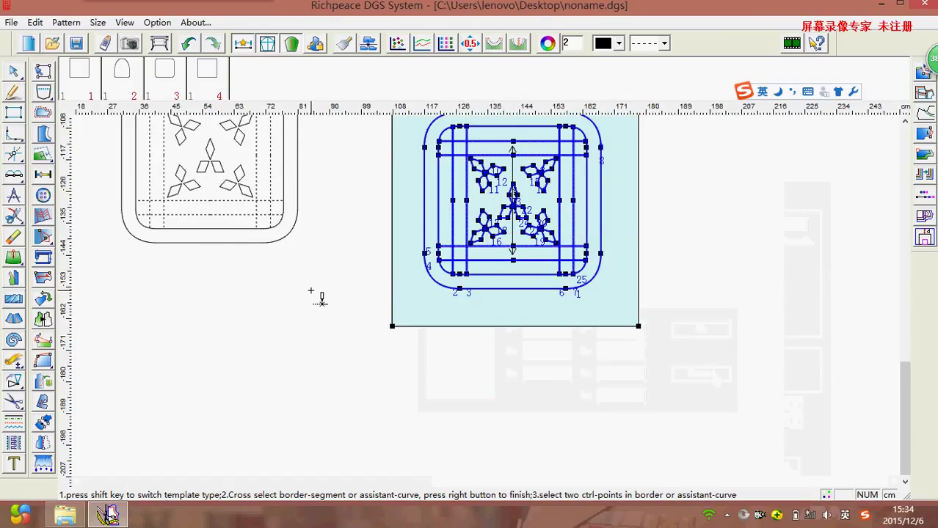
key(shift)
click(419, 302)
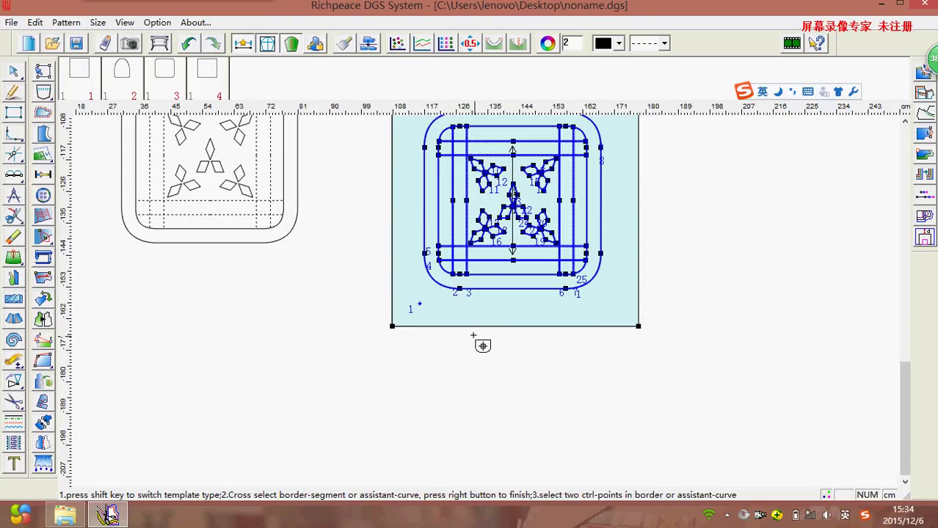
Zoom in and out to inspect every numbered engraved stitch line on both templates.
scroll(471, 329, down, 2)
scroll(479, 305, down, 2)
scroll(462, 232, up, 1)
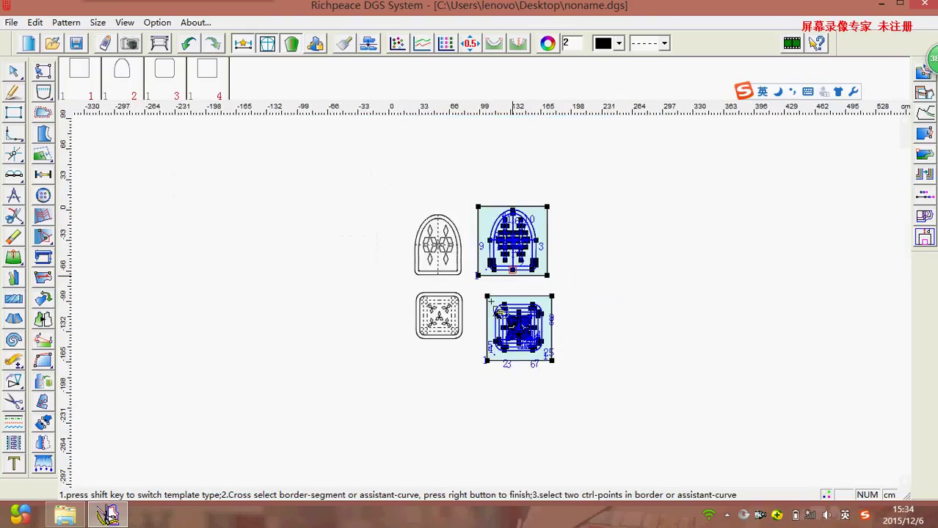
scroll(495, 306, up, 1)
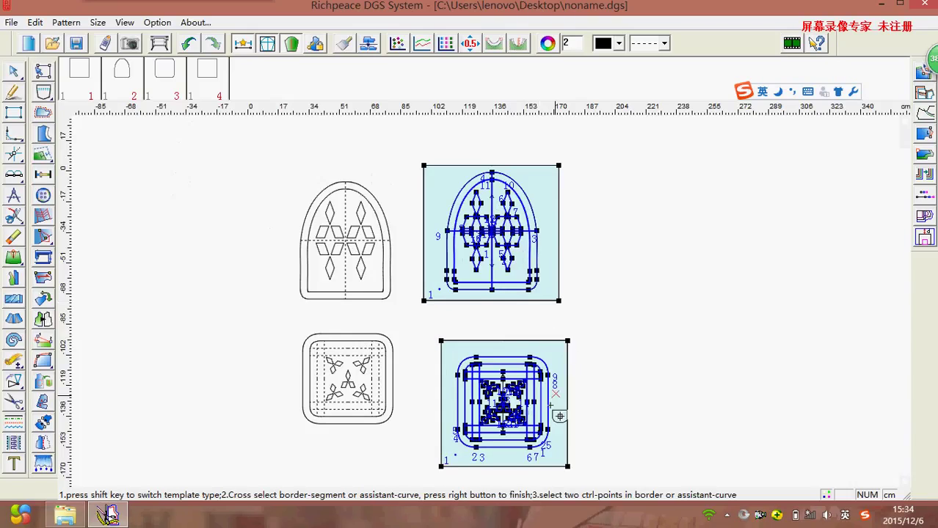
scroll(543, 433, up, 1)
scroll(498, 312, up, 1)
scroll(498, 311, up, 1)
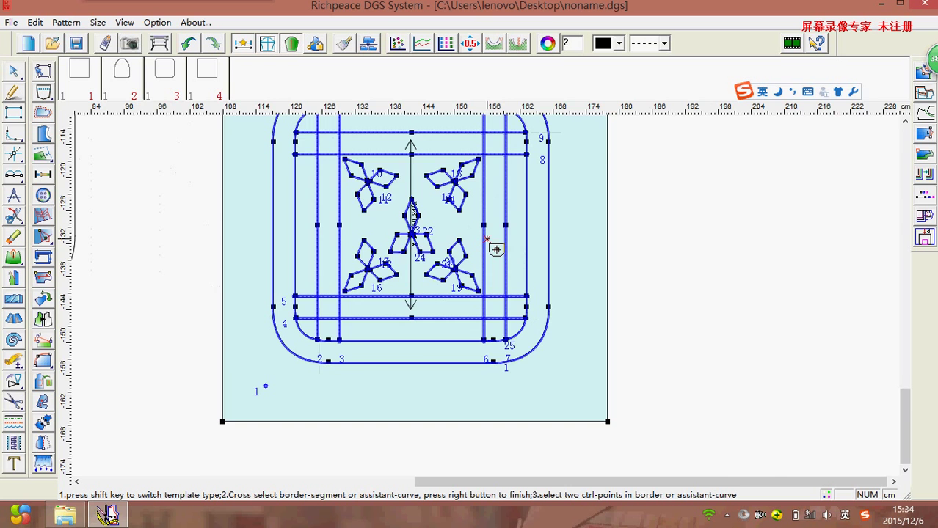
scroll(486, 297, up, 1)
scroll(477, 304, up, 1)
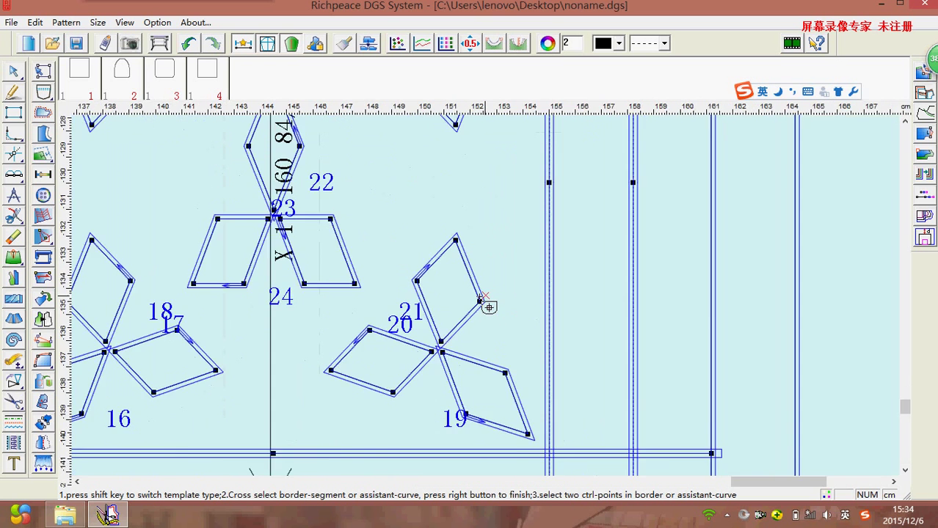
scroll(484, 309, up, 1)
scroll(356, 361, down, 1)
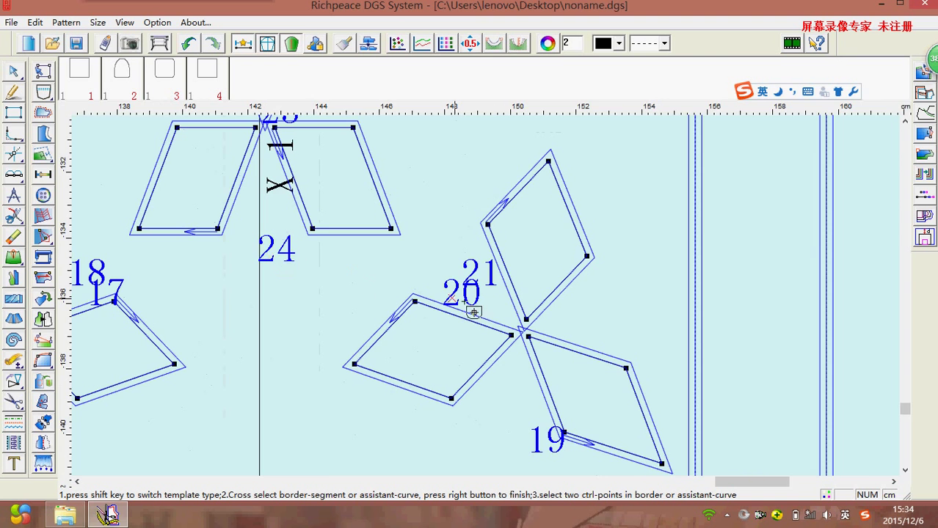
scroll(473, 312, down, 1)
scroll(496, 324, down, 1)
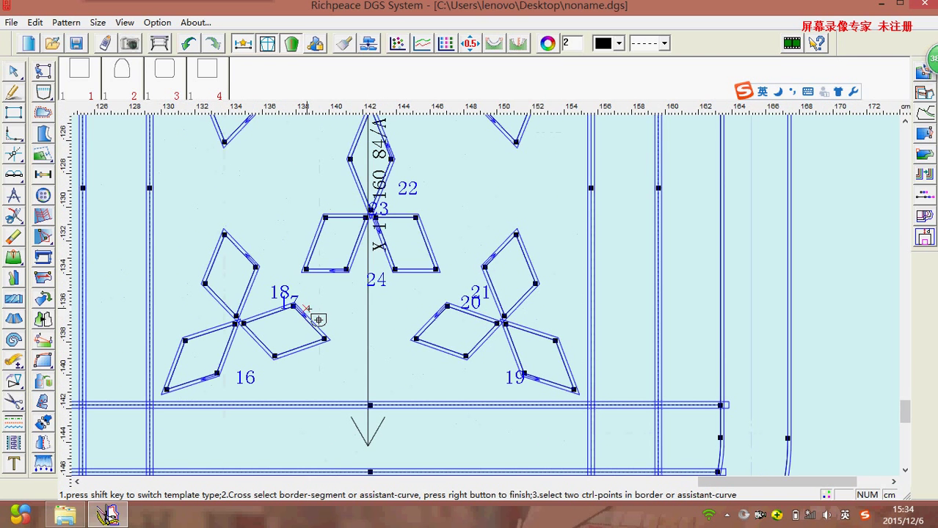
scroll(494, 301, down, 2)
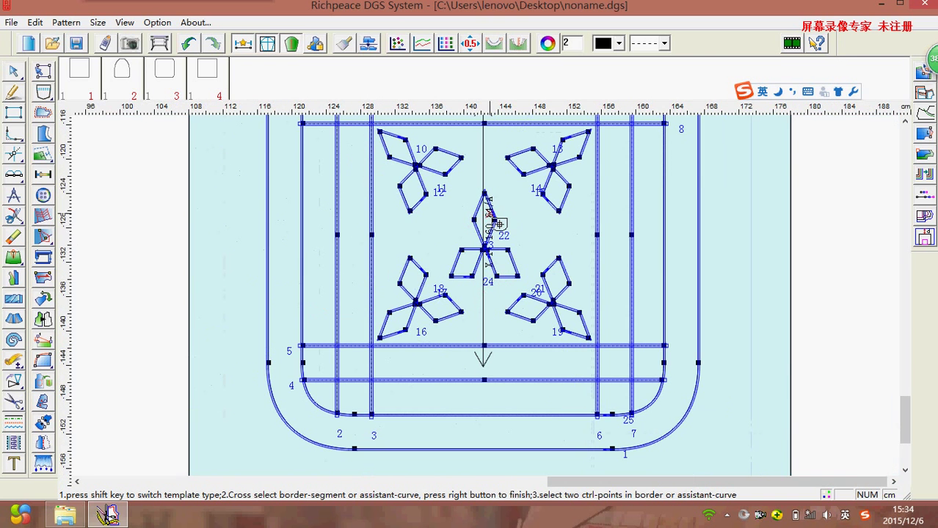
scroll(498, 224, down, 1)
scroll(493, 304, down, 1)
scroll(499, 312, down, 1)
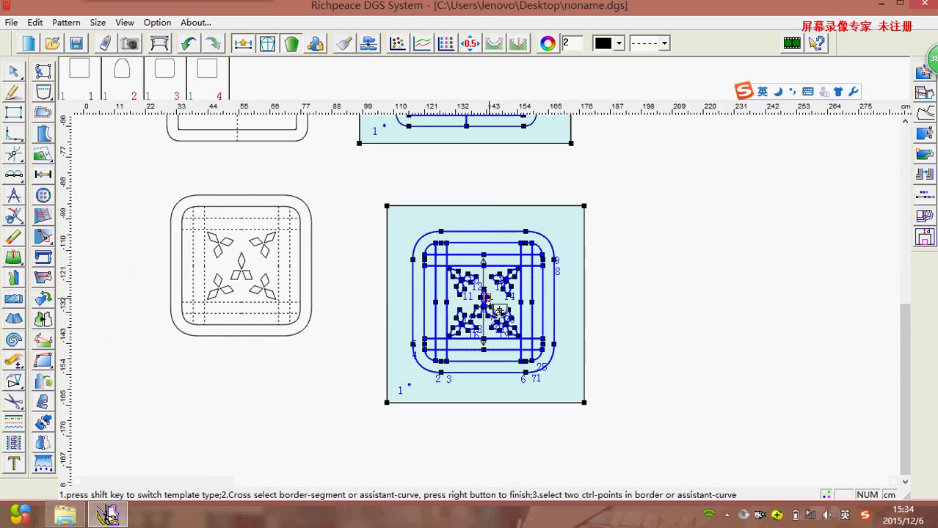
scroll(499, 312, down, 1)
scroll(494, 312, down, 1)
scroll(493, 312, down, 3)
scroll(498, 312, up, 5)
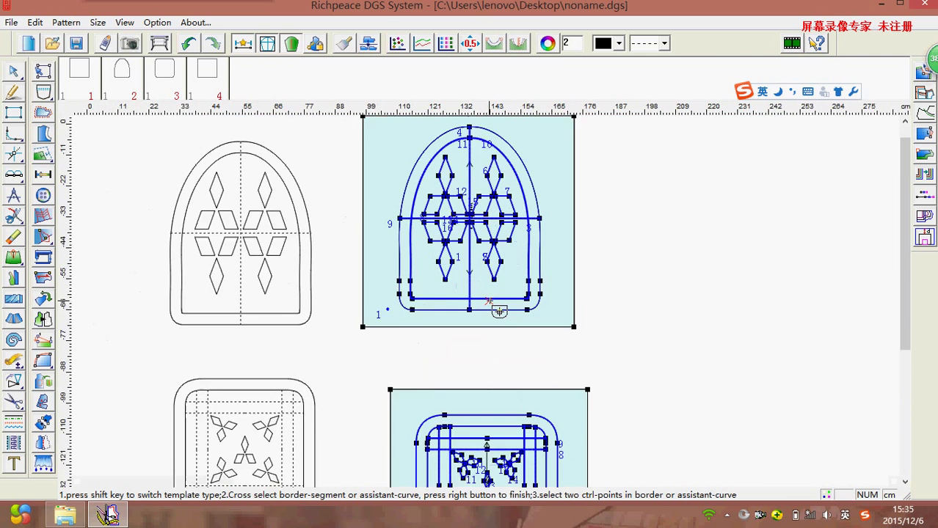
scroll(498, 312, up, 1)
scroll(494, 314, down, 1)
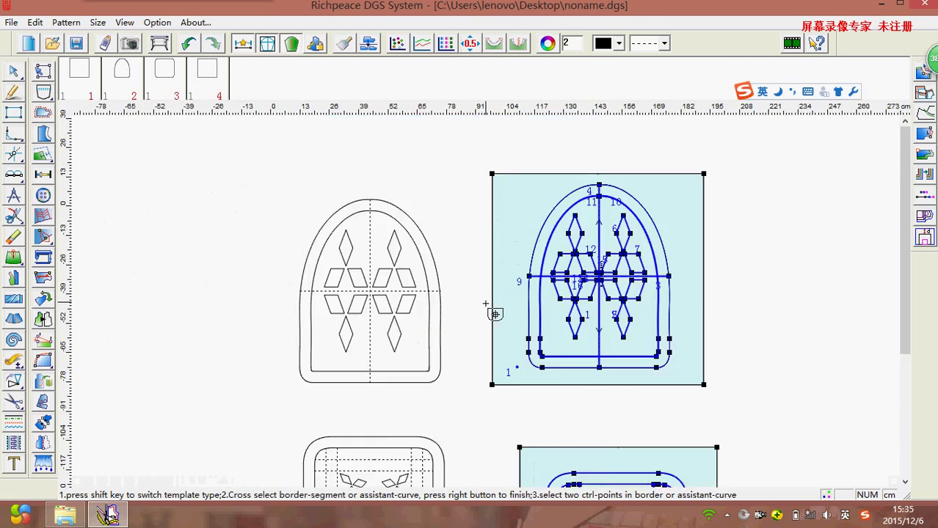
scroll(495, 314, down, 1)
scroll(496, 314, down, 1)
scroll(496, 323, up, 2)
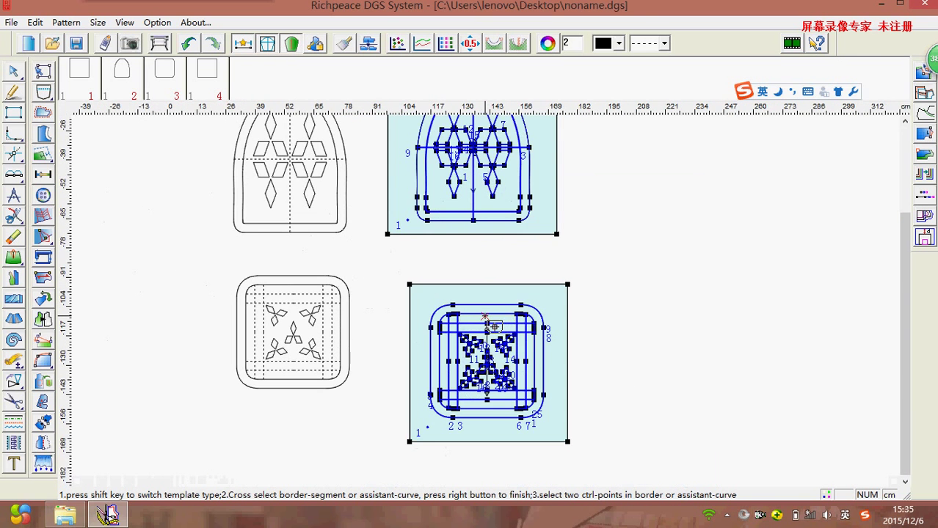
scroll(493, 324, down, 1)
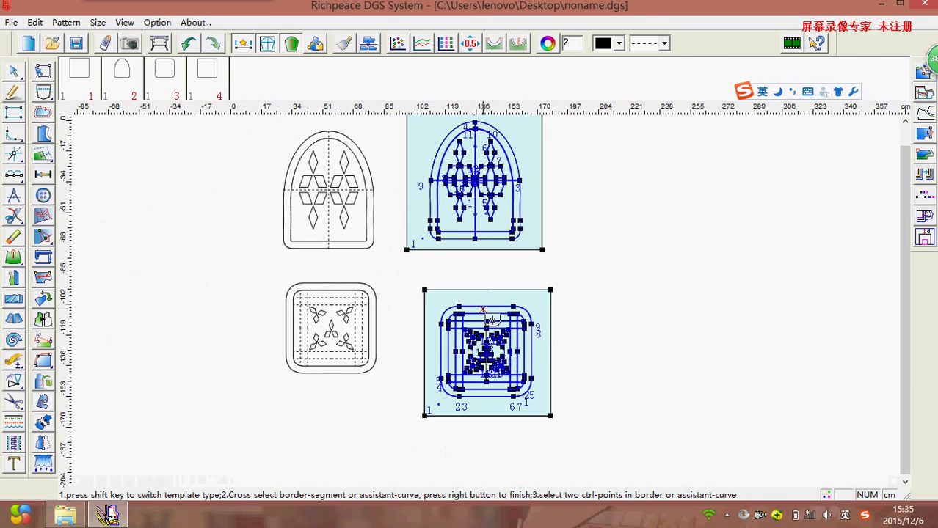
scroll(492, 317, down, 1)
scroll(491, 308, down, 1)
scroll(485, 352, up, 3)
scroll(490, 455, up, 1)
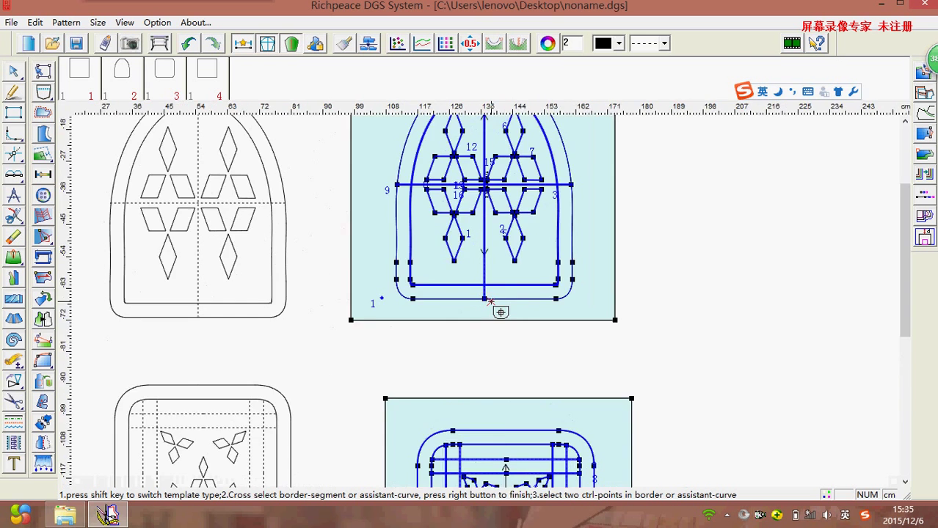
scroll(489, 411, down, 2)
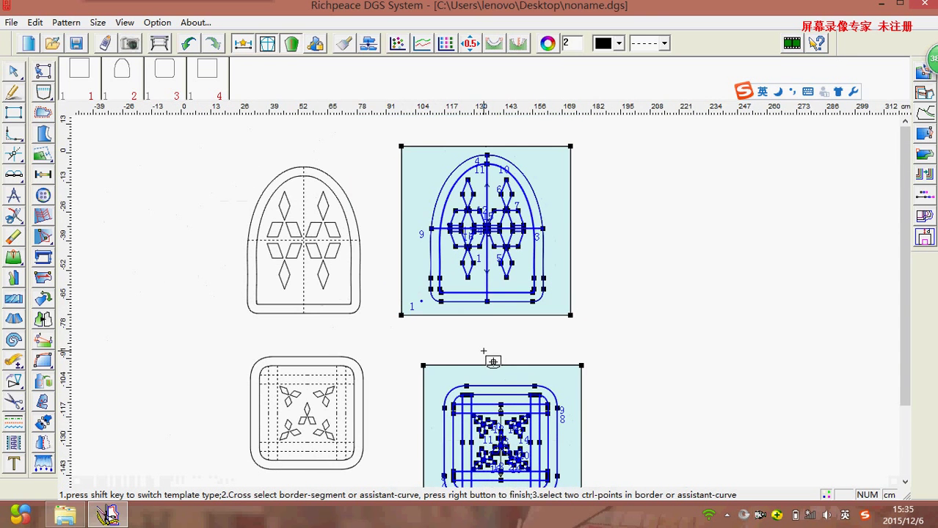
scroll(496, 355, down, 1)
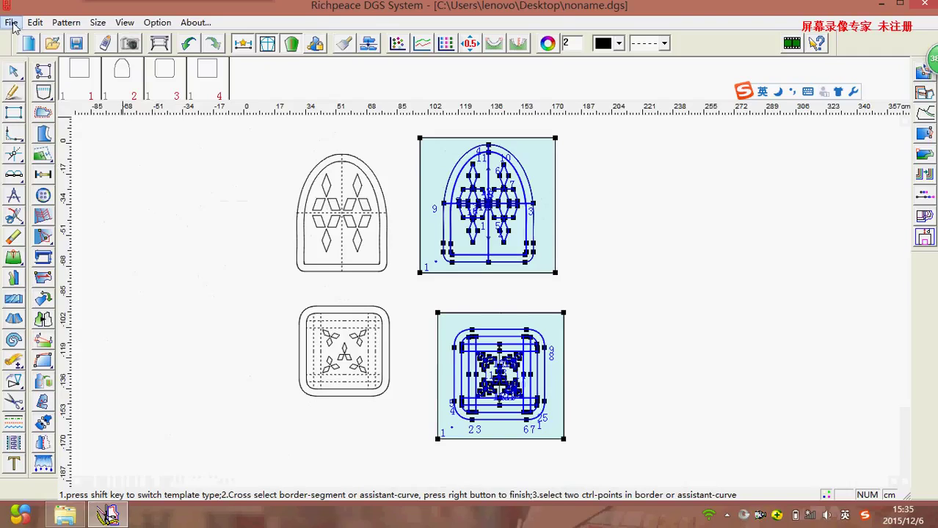
Export all patterns in view as auto-sewing files P1–P4_160 84/A with trim-to-jump 3.
click(11, 23)
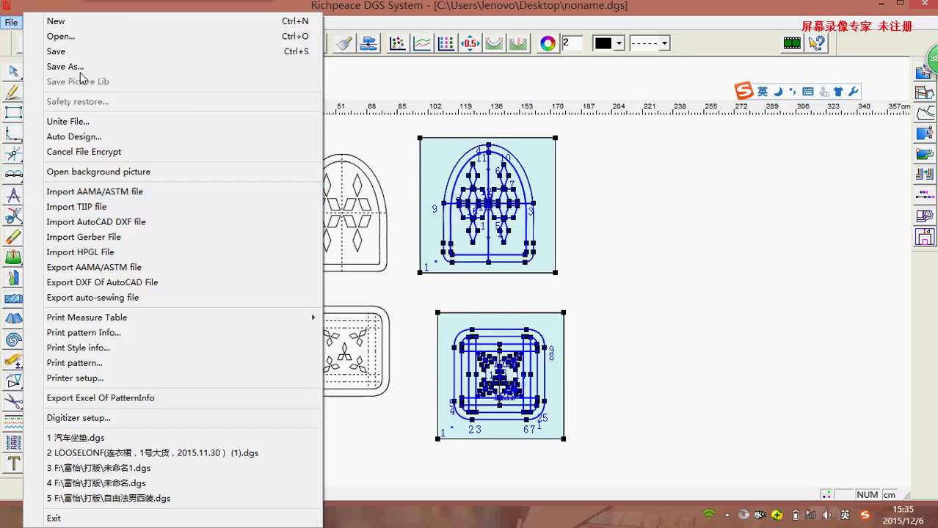
click(353, 144)
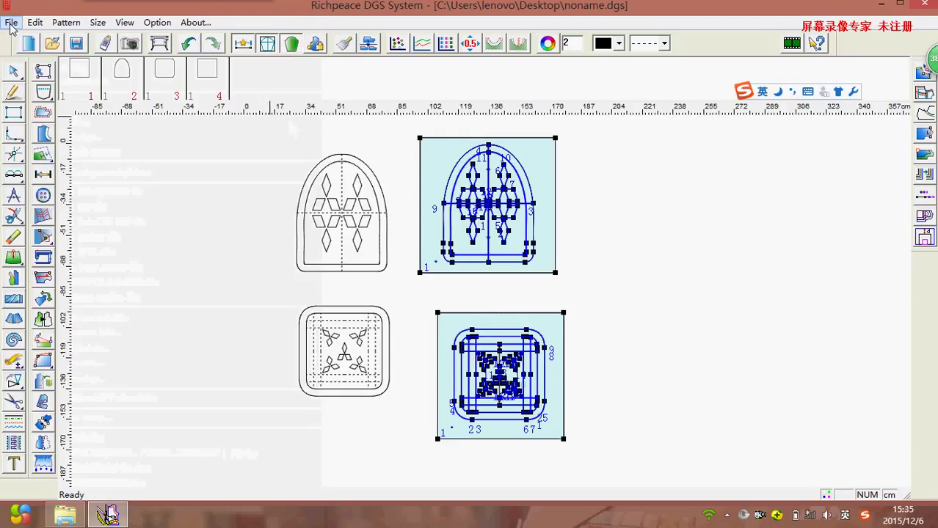
click(10, 26)
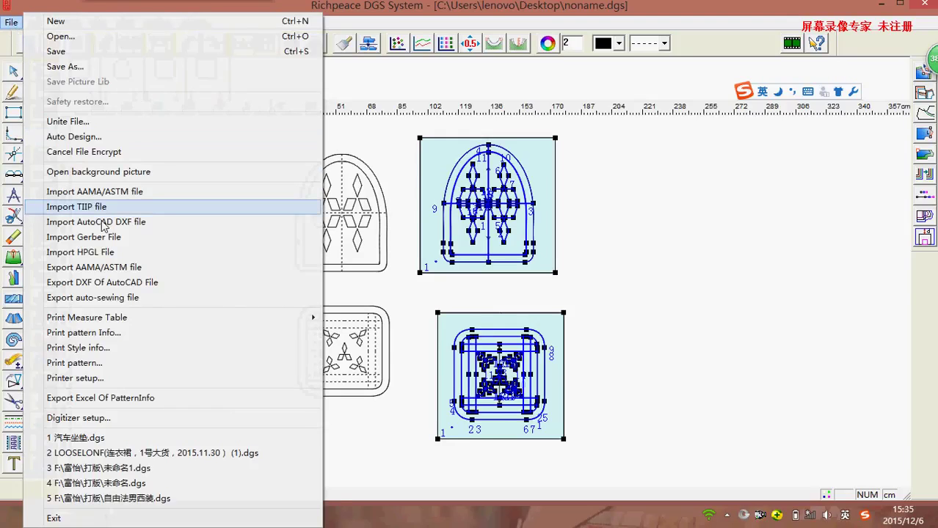
click(116, 303)
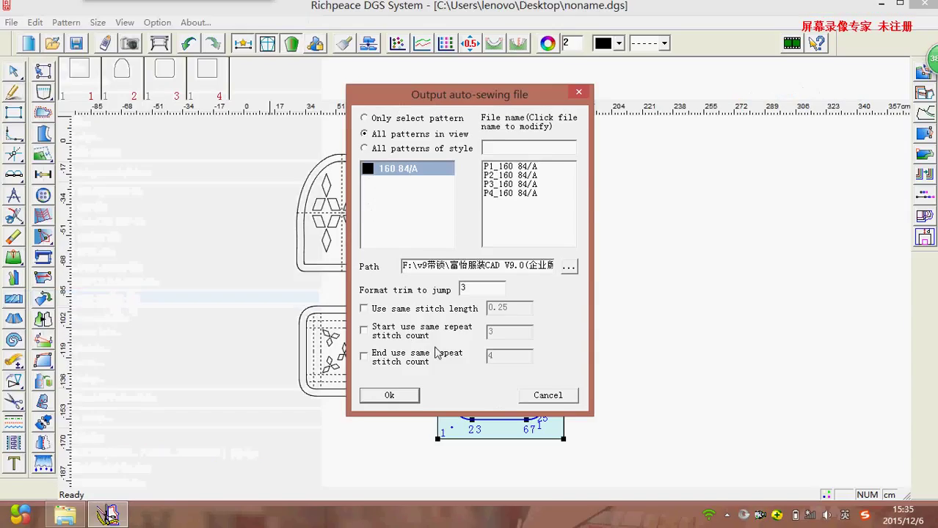
click(397, 396)
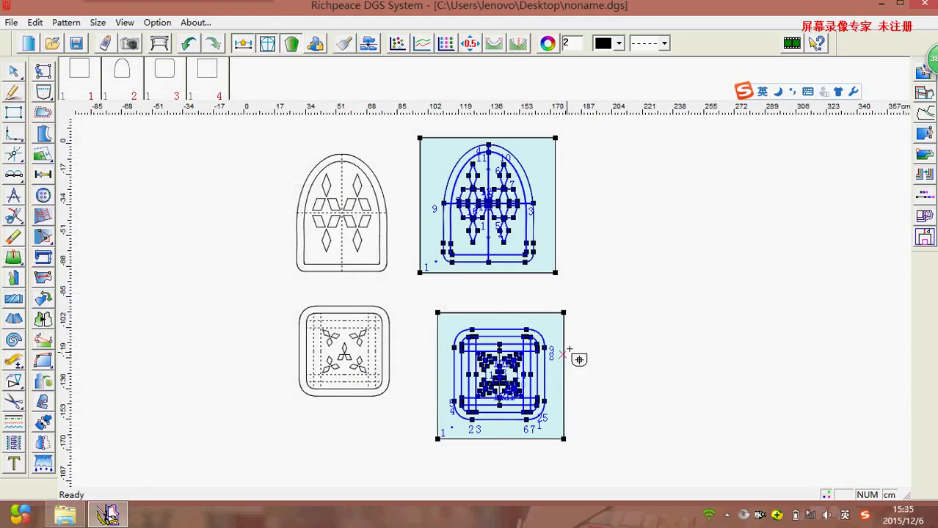
scroll(575, 358, down, 1)
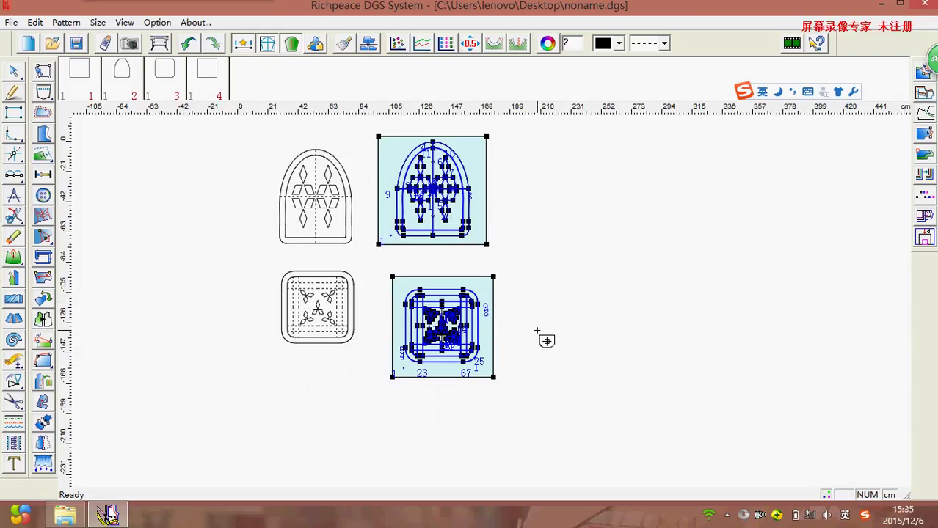
key(XF86AudioLowerVolume)
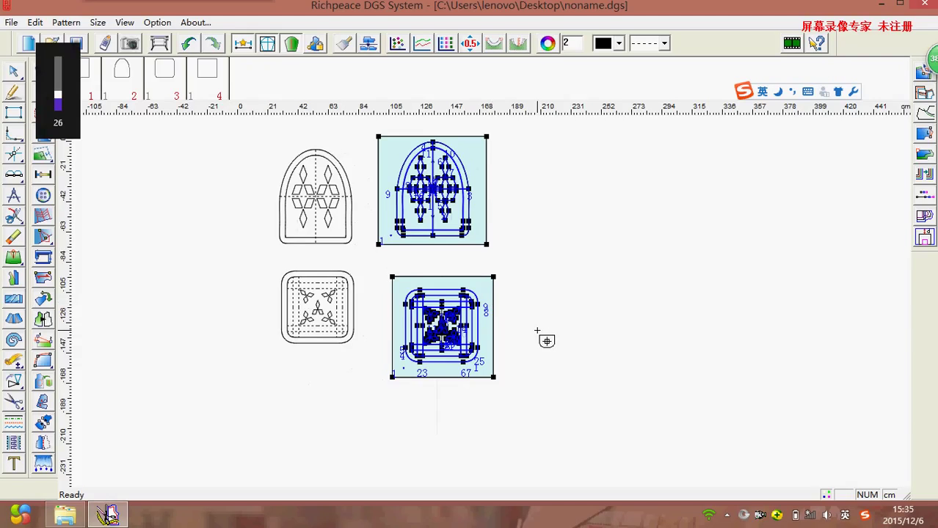